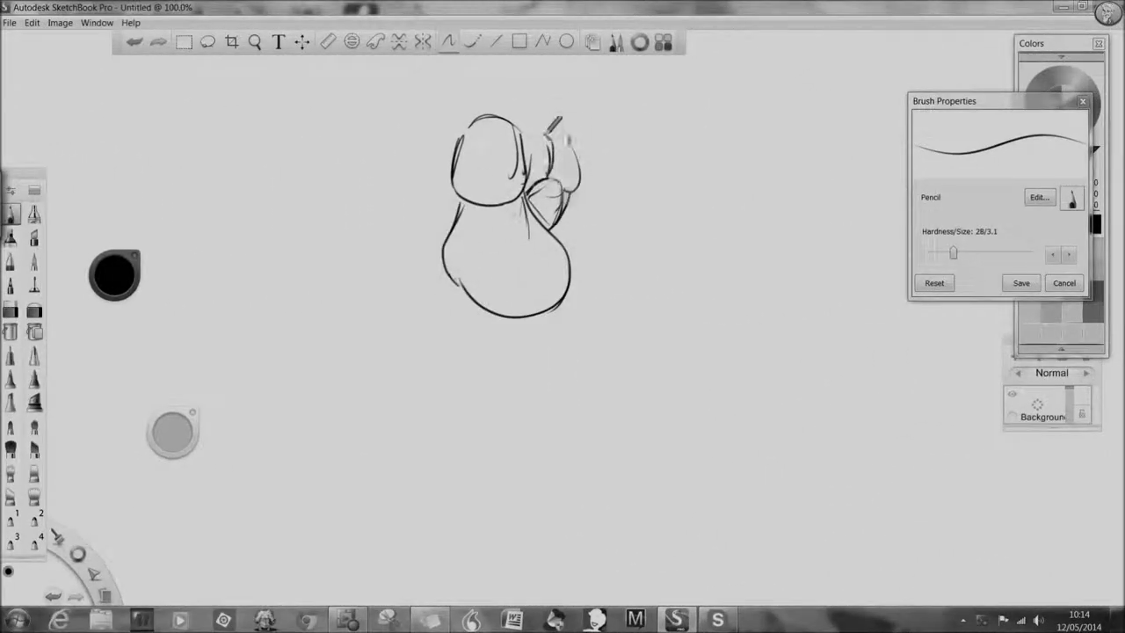
Step: Rough in the figure's outstretched arm, both hands, the baggy trouser legs and the shoes around the head and belly shapes
mouse_move(459, 193)
mouse_down()
mouse_move(439, 232)
mouse_move(425, 196)
mouse_move(408, 218)
mouse_move(396, 186)
mouse_up()
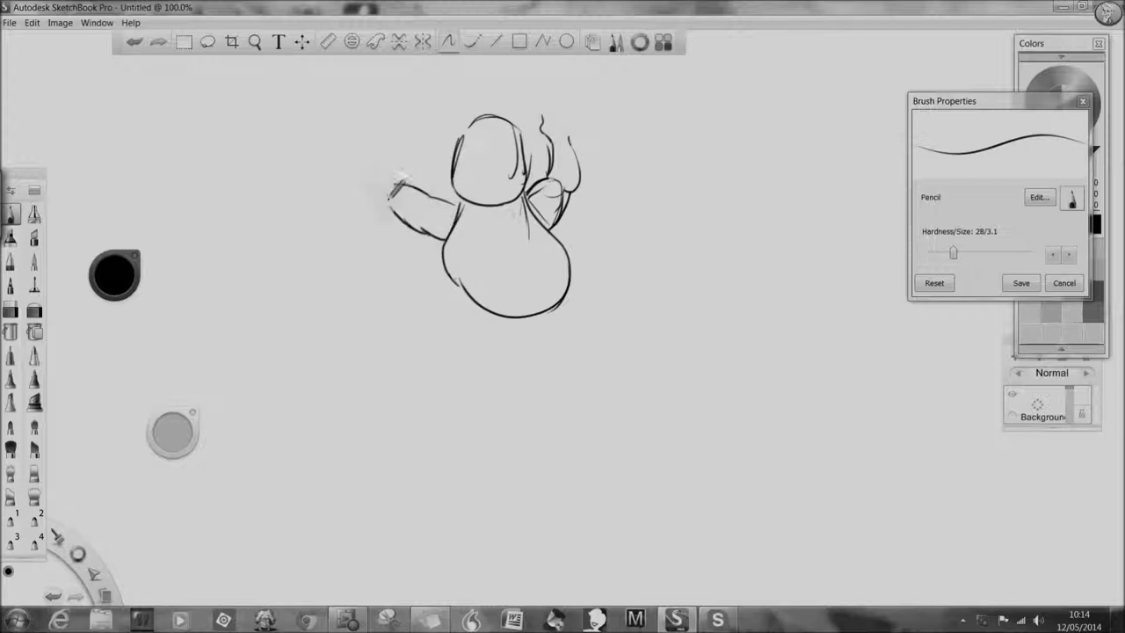
drag(564, 297, 479, 379)
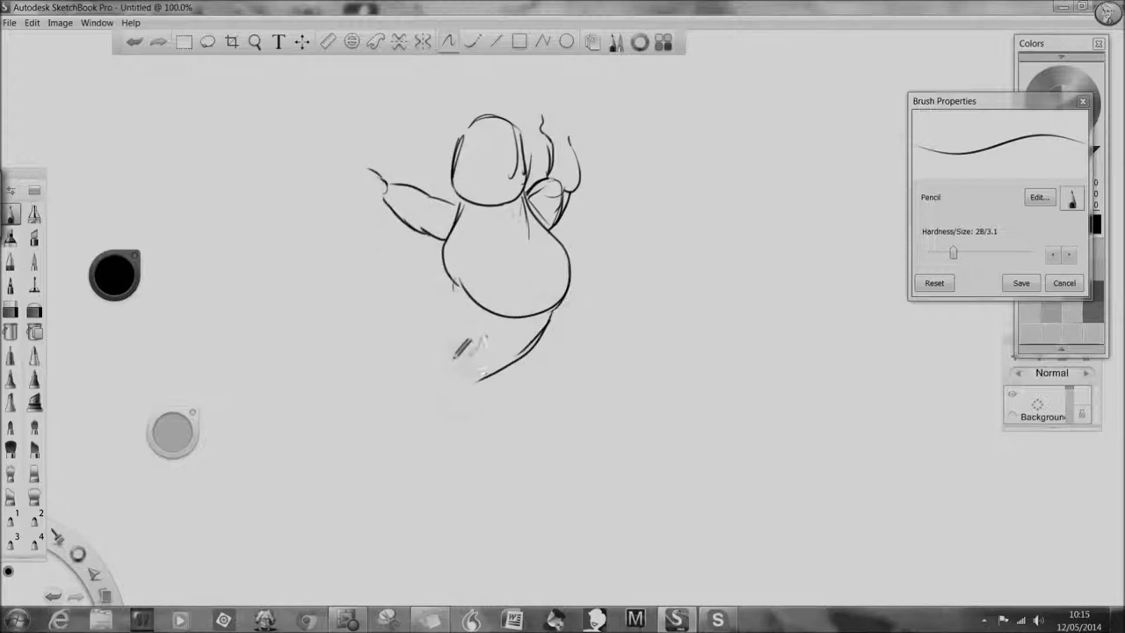
mouse_move(453, 279)
mouse_down()
mouse_move(420, 319)
mouse_move(435, 391)
mouse_move(403, 395)
mouse_move(439, 406)
mouse_move(435, 448)
mouse_move(452, 455)
mouse_move(406, 403)
mouse_move(351, 377)
mouse_move(334, 381)
mouse_move(356, 406)
mouse_up()
drag(396, 174, 373, 180)
drag(563, 104, 552, 132)
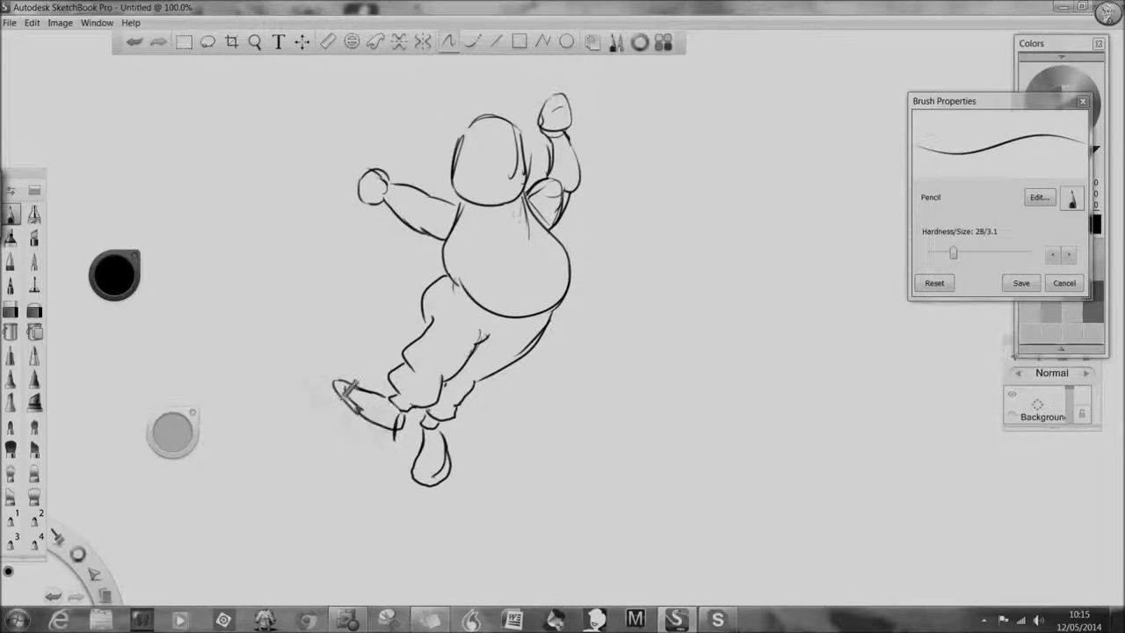
Step: Enlarge the rough figure and reposition it so it fills more of the canvas
click(255, 41)
click(301, 41)
drag(305, 118, 331, 105)
drag(306, 278, 305, 318)
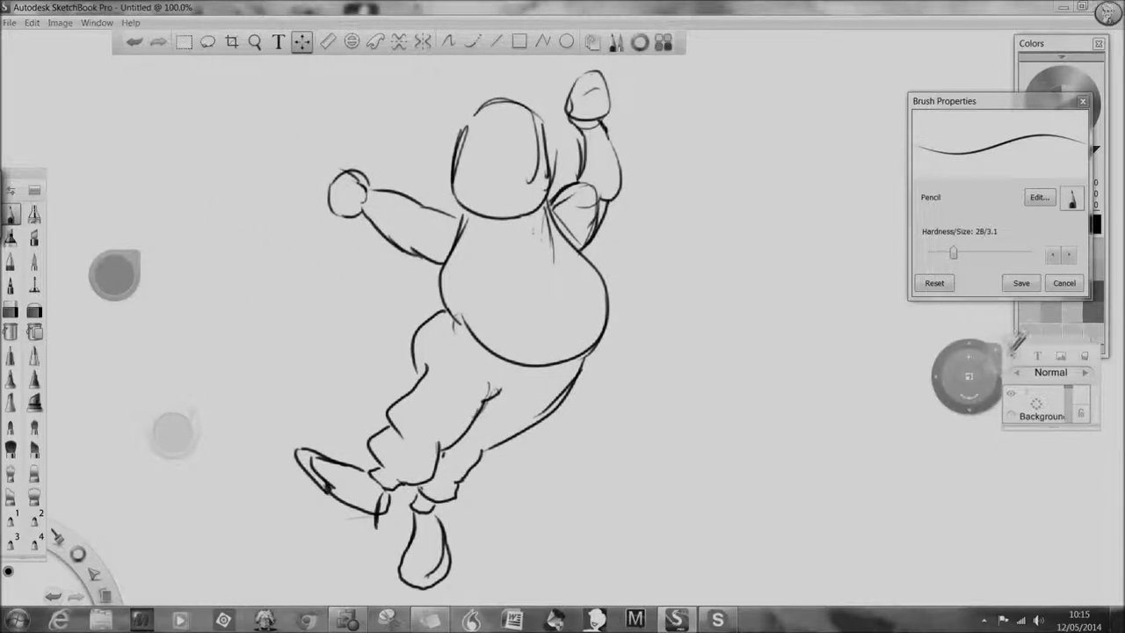
Step: Add a new layer above the Background layer and lower the Background layer's opacity to fade the rough sketch
click(1014, 356)
click(1043, 443)
drag(1069, 431, 1068, 446)
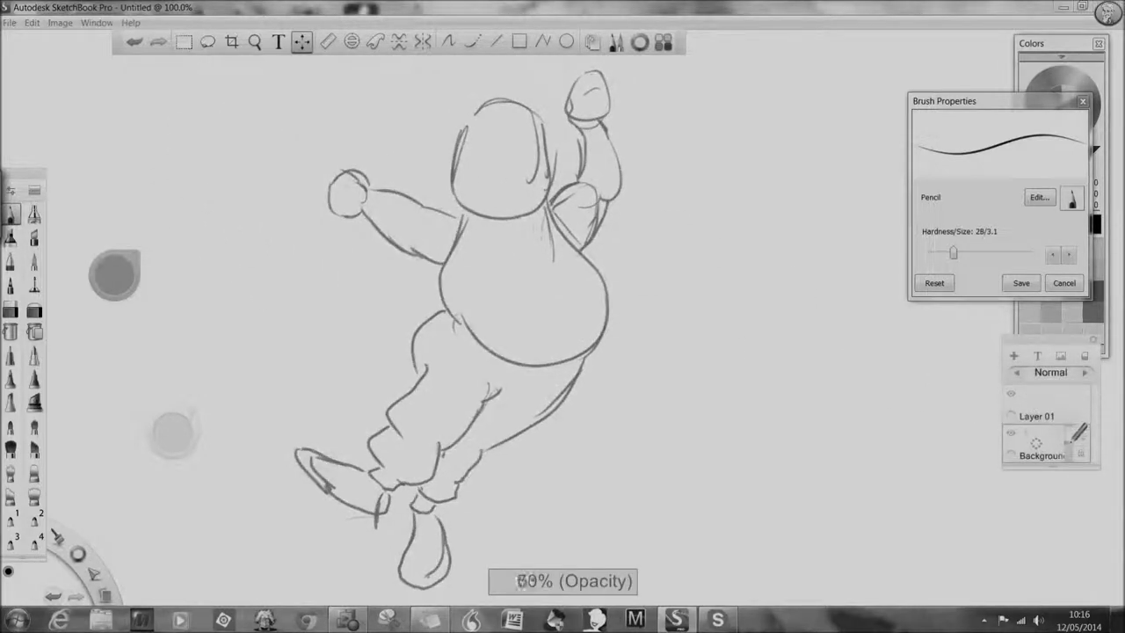
click(1028, 400)
Step: Draw the vertical and horizontal face guidelines across the head on the Background layer with the Pencil
click(11, 214)
click(1029, 438)
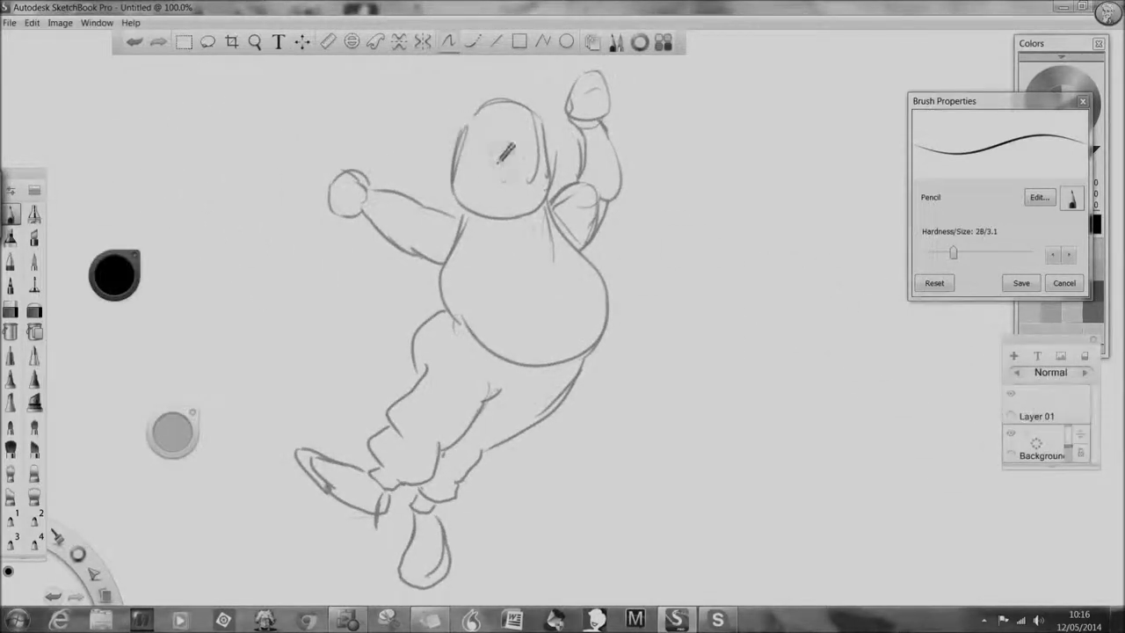
drag(552, 170, 453, 155)
Step: Draw the nose, mouth, eyes and thick eyebrows on Layer 01, cleaning up the far eye with the Hard Eraser
click(1026, 412)
mouse_move(446, 188)
mouse_down()
mouse_move(494, 191)
mouse_move(494, 204)
mouse_move(514, 189)
mouse_move(470, 204)
mouse_up()
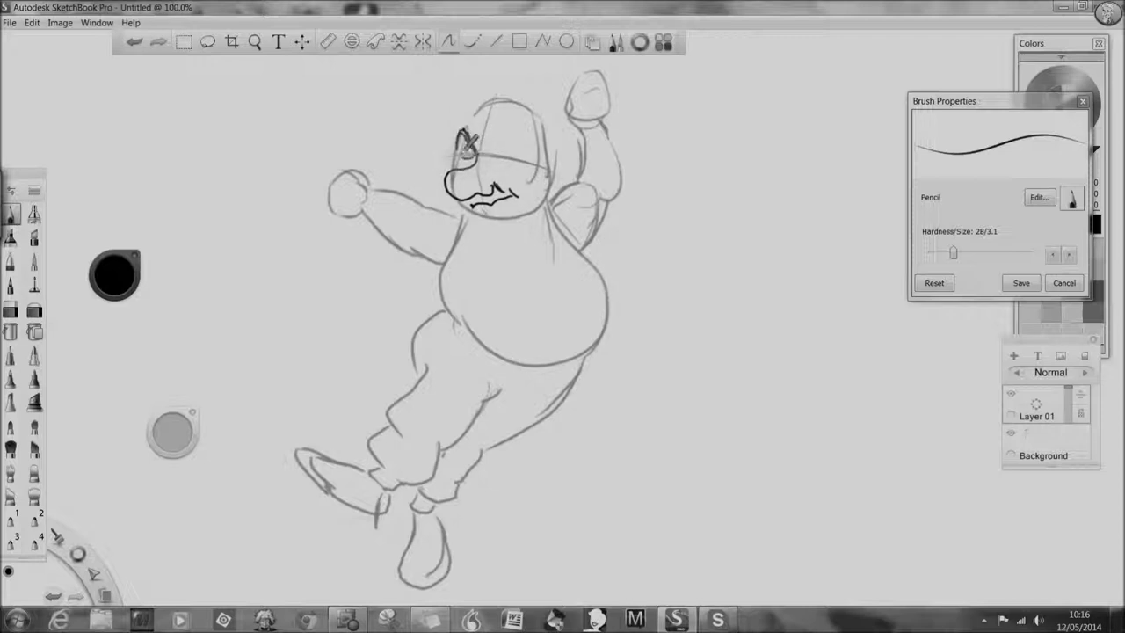
mouse_move(489, 167)
mouse_down()
mouse_move(499, 153)
mouse_move(511, 158)
mouse_move(494, 158)
mouse_up()
mouse_move(497, 167)
mouse_down()
mouse_move(524, 165)
mouse_move(528, 152)
mouse_up()
drag(457, 141, 474, 128)
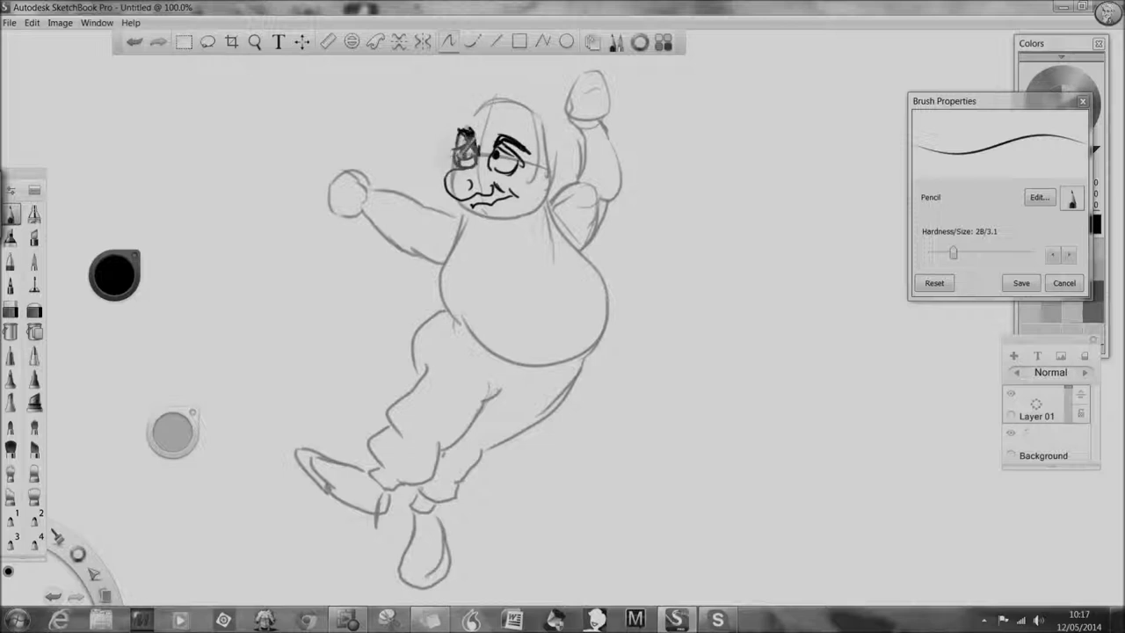
click(9, 309)
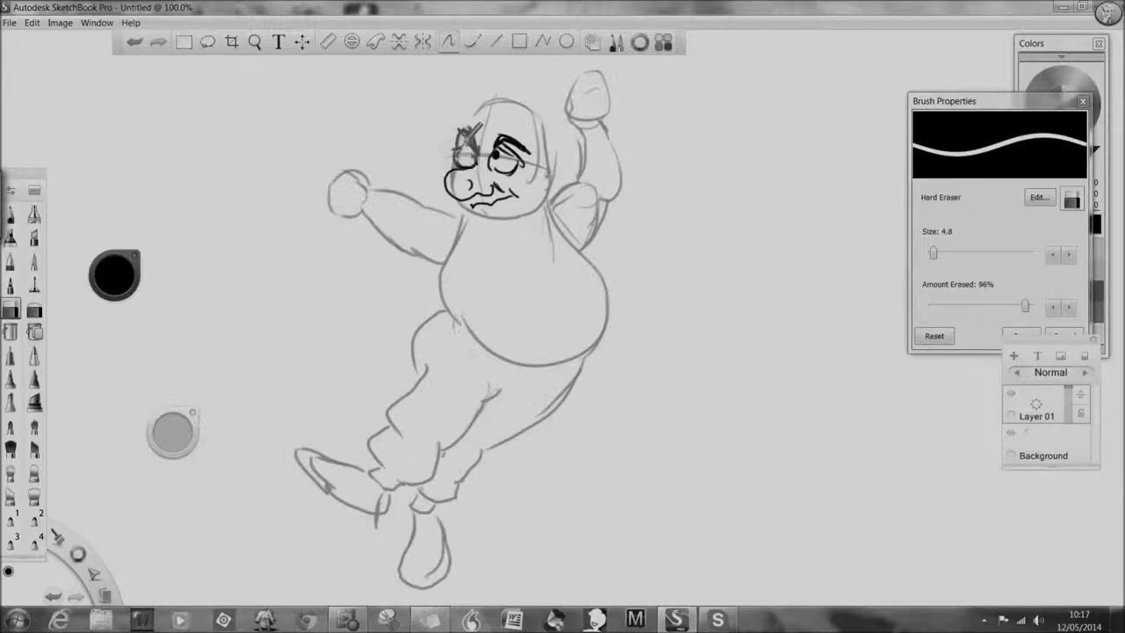
click(9, 213)
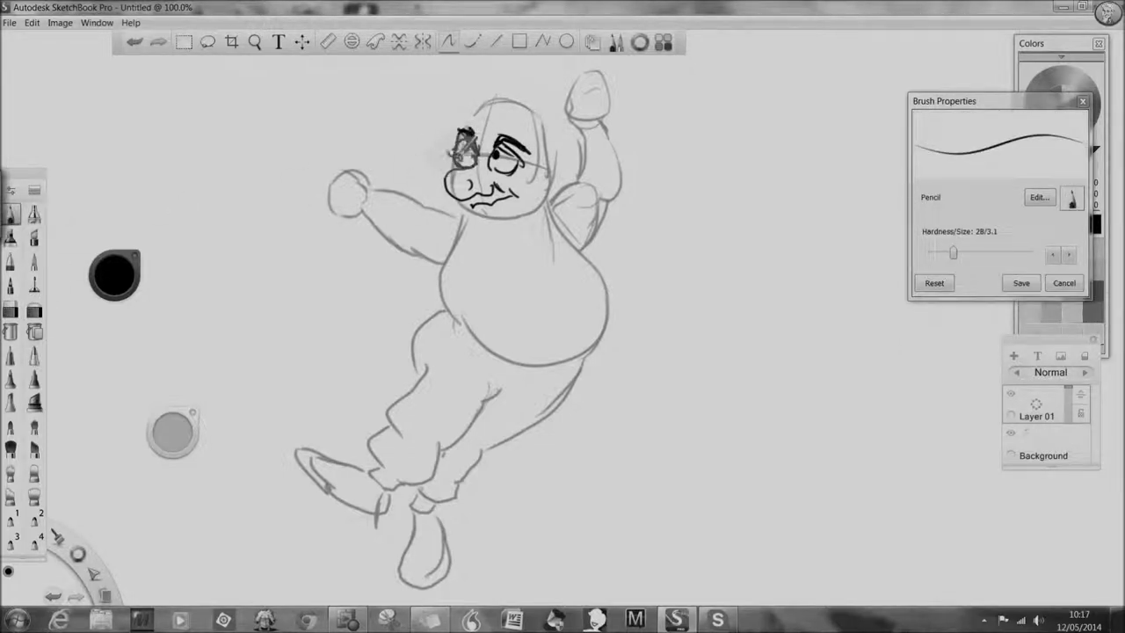
Step: Draw the spiky hair, head outline, ear and double chin, continuing down along the back and belly
mouse_move(464, 139)
mouse_down()
mouse_move(457, 155)
mouse_move(469, 110)
mouse_move(490, 106)
mouse_up()
mouse_move(508, 97)
mouse_down()
mouse_move(474, 83)
mouse_move(497, 93)
mouse_up()
mouse_move(498, 93)
mouse_down()
mouse_move(541, 107)
mouse_move(548, 129)
mouse_up()
mouse_move(497, 109)
mouse_down()
mouse_move(524, 118)
mouse_move(556, 167)
mouse_move(489, 208)
mouse_move(492, 236)
mouse_move(551, 195)
mouse_move(603, 260)
mouse_move(516, 362)
mouse_up()
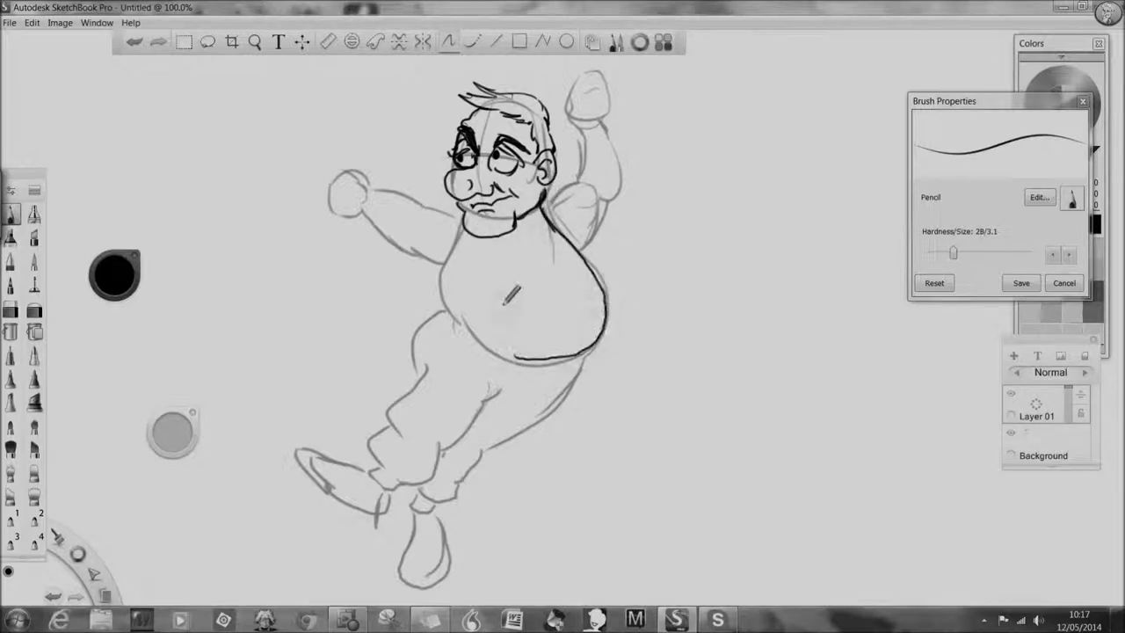
Step: Undo the last belly stroke and redraw the belly as one smooth curve with Steady Stroke
key(ctrl+z)
click(471, 42)
mouse_move(542, 202)
mouse_down()
mouse_move(605, 295)
mouse_move(537, 377)
mouse_move(459, 303)
mouse_up()
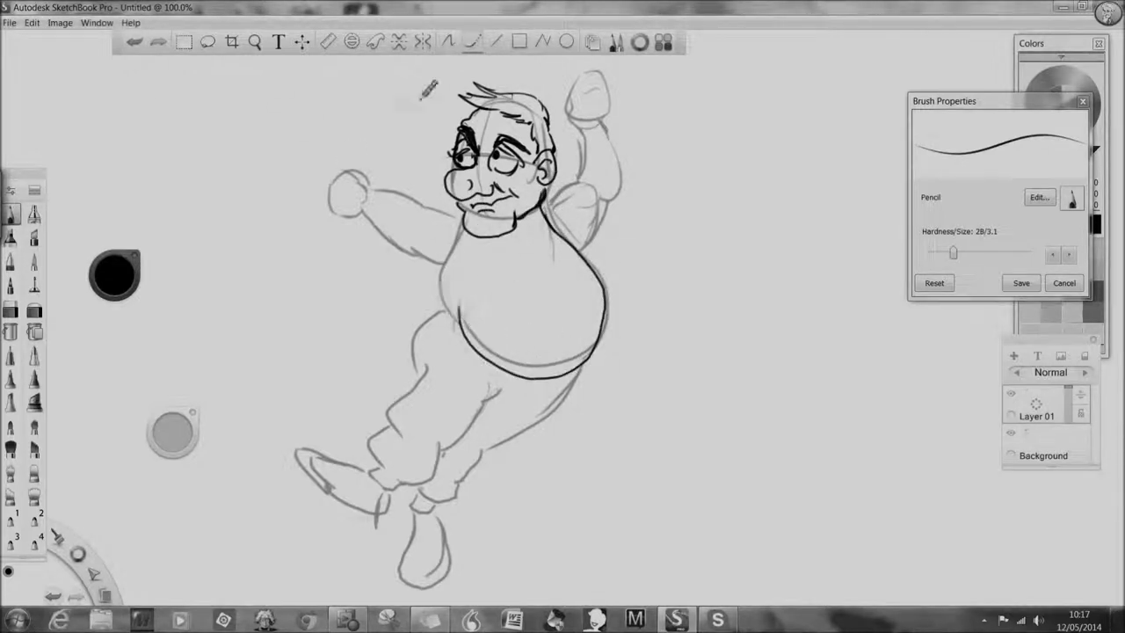
Step: Draw the vest's neckline and armhole and the muscular outline of the outstretched arm down to the wrist
mouse_move(535, 214)
mouse_down()
mouse_move(486, 266)
mouse_move(481, 227)
mouse_move(449, 211)
mouse_move(460, 224)
mouse_move(440, 269)
mouse_up()
mouse_move(422, 205)
mouse_down()
mouse_move(460, 209)
mouse_move(446, 235)
mouse_up()
drag(440, 265, 400, 241)
drag(411, 204, 366, 189)
drag(422, 251, 371, 207)
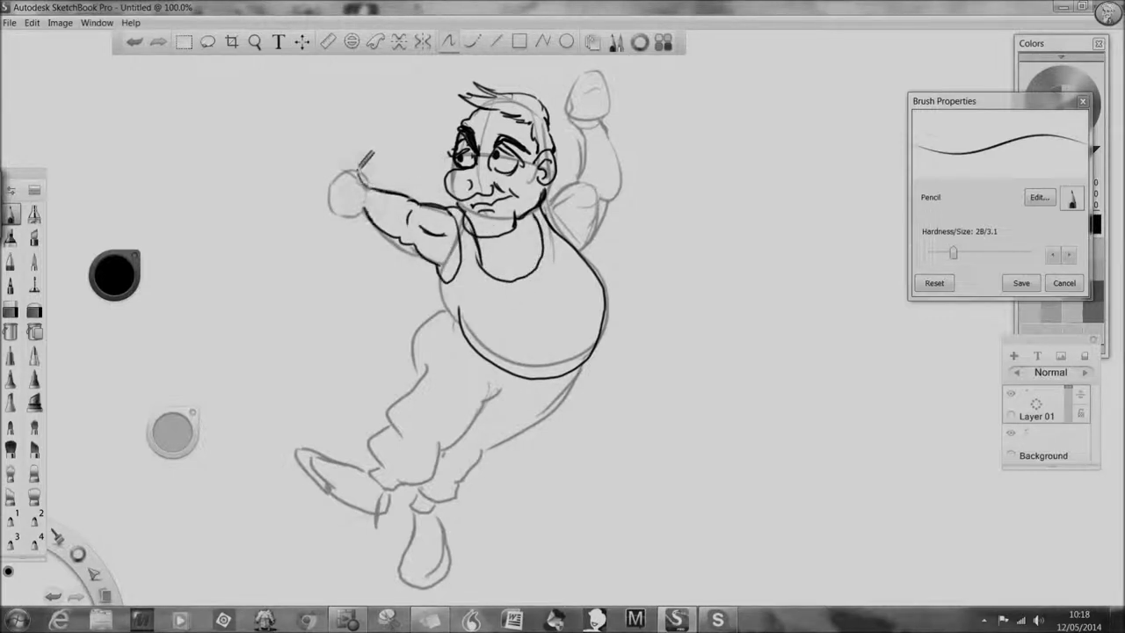
Step: Draw the outstretched hand gripping a long-handled hammer with its flared head
mouse_move(352, 167)
mouse_down()
mouse_move(342, 195)
mouse_move(329, 175)
mouse_move(345, 178)
mouse_move(292, 157)
mouse_up()
mouse_move(291, 165)
mouse_down()
mouse_move(353, 197)
mouse_move(331, 196)
mouse_move(347, 211)
mouse_move(368, 203)
mouse_move(343, 175)
mouse_move(382, 185)
mouse_move(360, 189)
mouse_move(286, 158)
mouse_up()
mouse_move(288, 153)
mouse_down()
mouse_move(269, 111)
mouse_move(283, 105)
mouse_move(232, 130)
mouse_up()
mouse_move(234, 134)
mouse_down()
mouse_move(265, 140)
mouse_move(223, 134)
mouse_up()
drag(223, 135, 249, 152)
drag(253, 109, 263, 114)
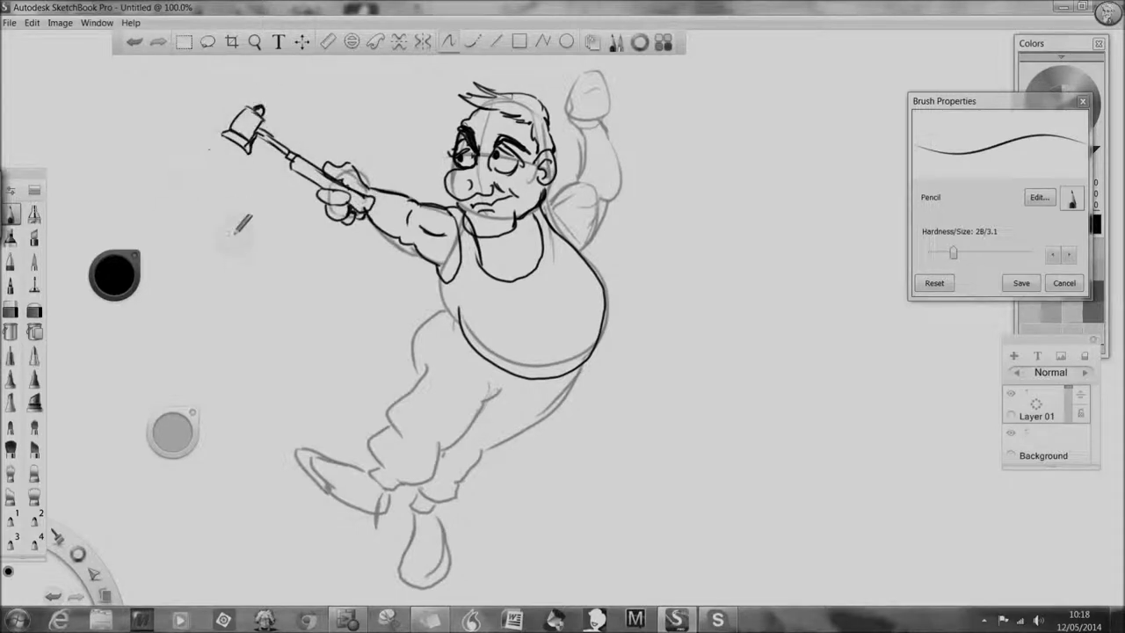
Step: Draw the raised arm's shoulder, upper arm and forearm with a clenched fist, tidying the lines with the Hard Eraser
mouse_move(571, 184)
mouse_down()
mouse_move(547, 204)
mouse_move(575, 245)
mouse_up()
mouse_move(603, 201)
mouse_down()
mouse_move(591, 239)
mouse_move(571, 221)
mouse_up()
mouse_move(547, 189)
mouse_down()
mouse_move(577, 181)
mouse_move(610, 201)
mouse_up()
drag(614, 140, 601, 124)
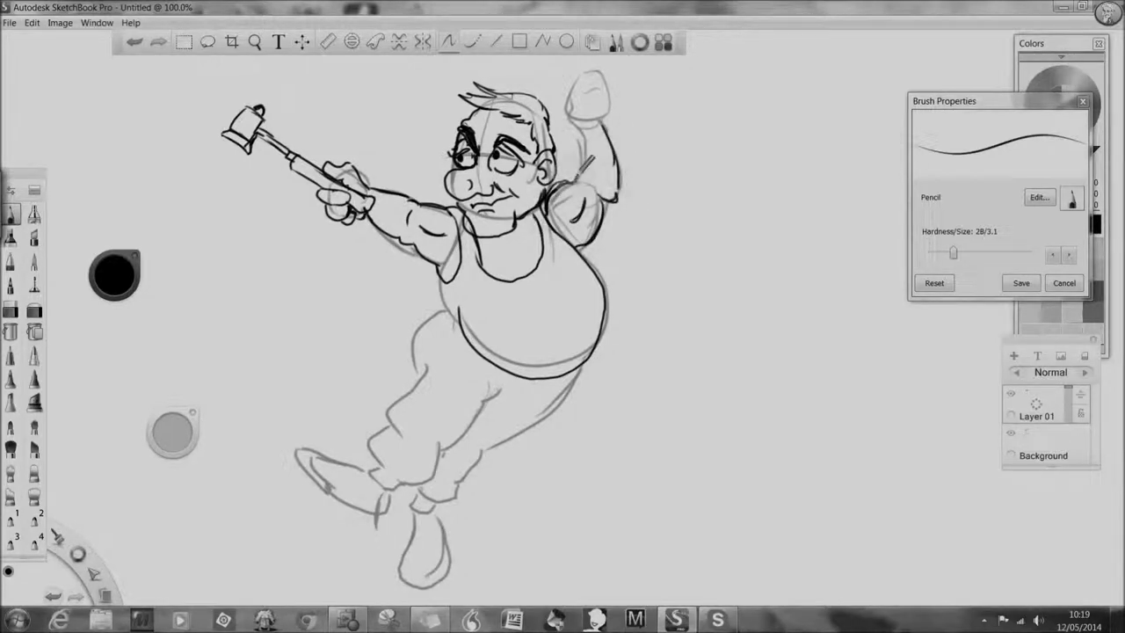
drag(575, 183, 585, 128)
mouse_move(568, 68)
mouse_down()
mouse_move(563, 130)
mouse_move(615, 84)
mouse_move(624, 97)
mouse_move(598, 110)
mouse_move(603, 79)
mouse_move(589, 77)
mouse_move(590, 98)
mouse_move(607, 98)
mouse_move(606, 120)
mouse_move(610, 97)
mouse_up()
click(11, 309)
click(11, 215)
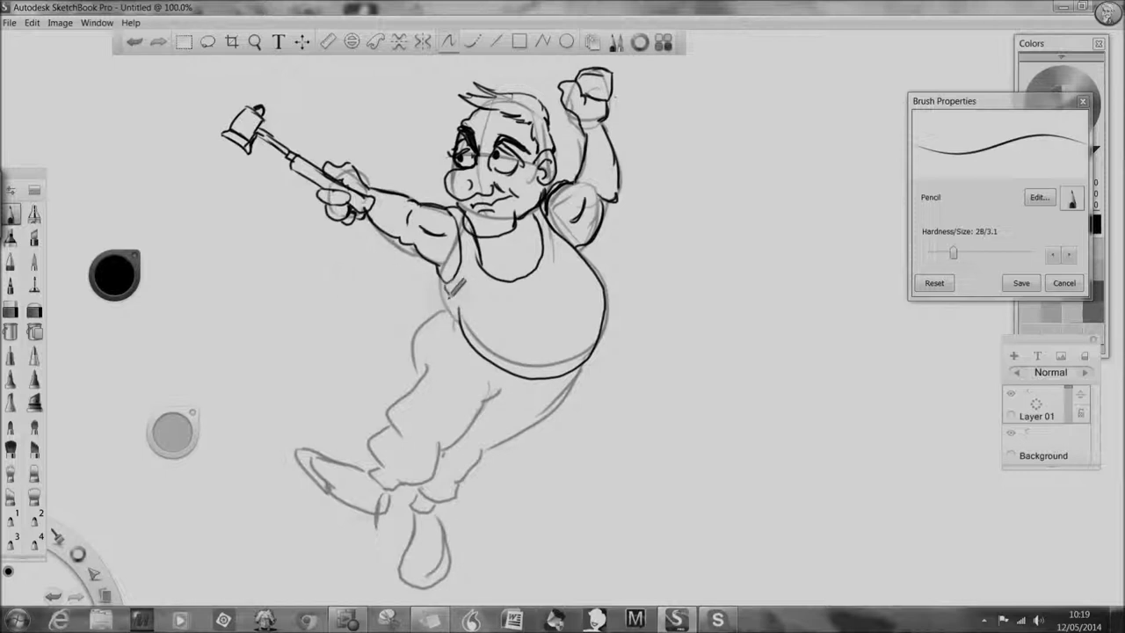
Step: Draw the vest's side, belt and front thigh, and the rear trouser leg with its folds and ragged cuff
mouse_move(458, 294)
mouse_down()
mouse_move(447, 308)
mouse_move(462, 333)
mouse_move(406, 398)
mouse_up()
click(255, 42)
mouse_move(317, 327)
mouse_down()
mouse_move(357, 166)
mouse_move(379, 159)
mouse_up()
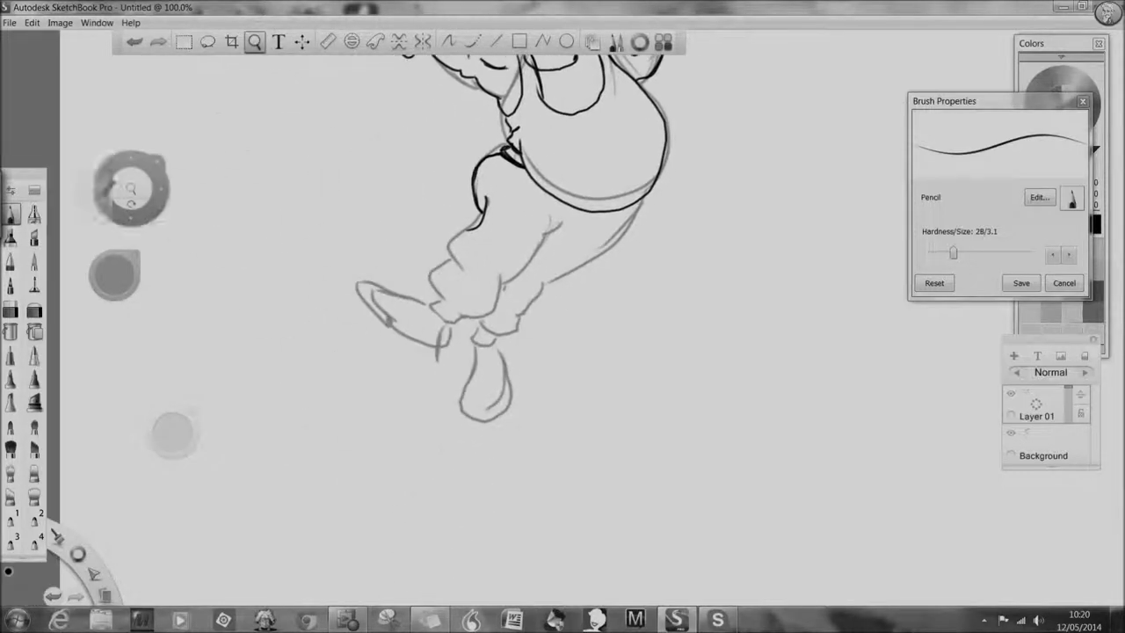
click(5, 211)
click(773, 166)
click(11, 214)
mouse_move(640, 203)
mouse_down()
mouse_move(620, 241)
mouse_move(576, 272)
mouse_up()
drag(577, 271, 509, 332)
mouse_move(507, 331)
mouse_down()
mouse_move(475, 341)
mouse_move(486, 324)
mouse_up()
drag(464, 316, 485, 325)
drag(538, 235, 565, 234)
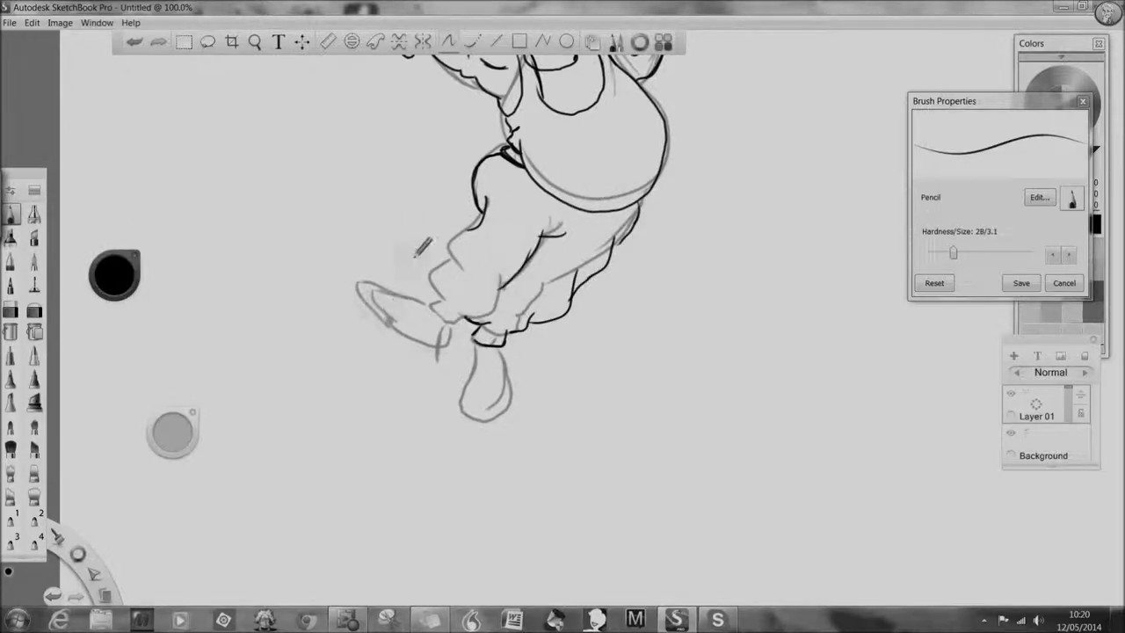
Step: Erase the lower end of the front thigh line with the Hard Eraser and return to the Pencil
click(10, 310)
drag(174, 432, 249, 403)
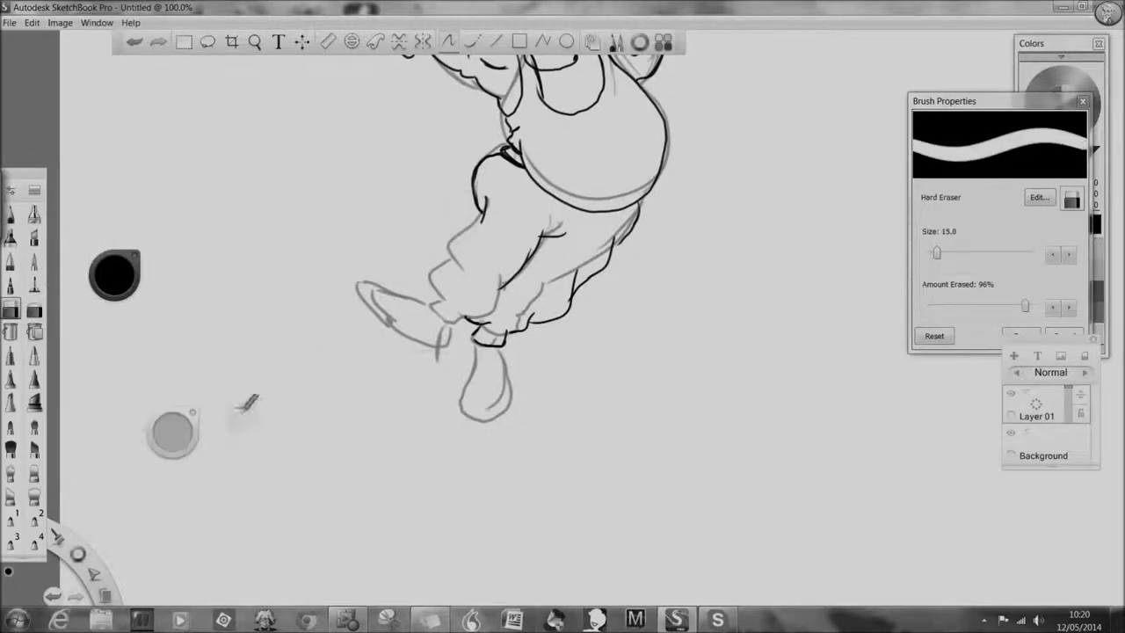
key(e)
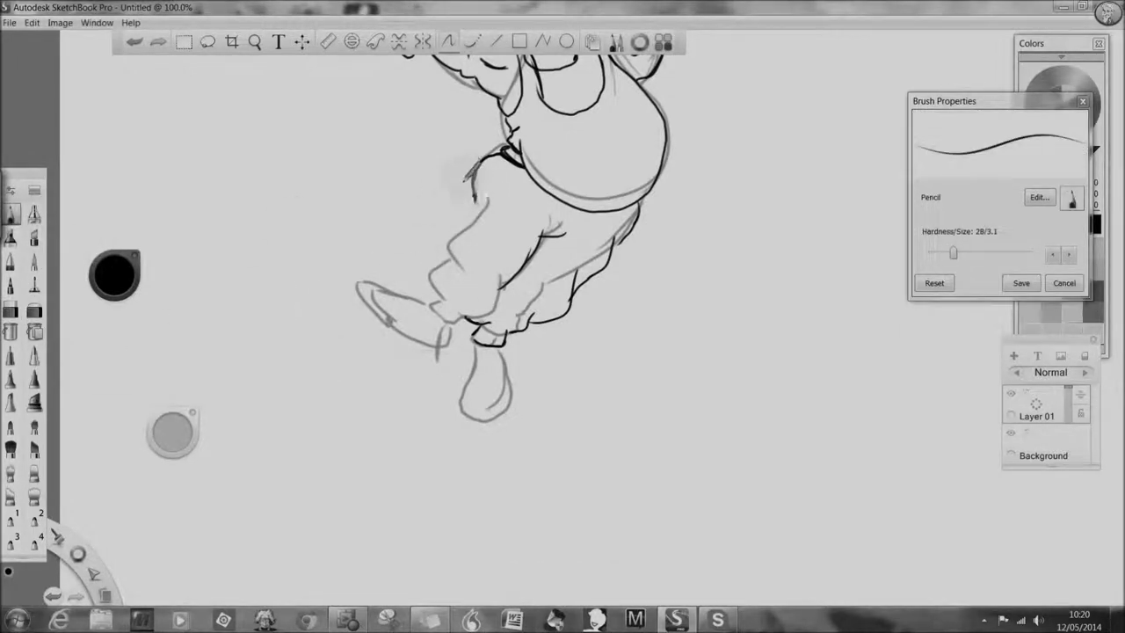
Step: Draw the front leg bent at the knee with a cuff and downward-pointing shoe, and remove the Background sketch layer
drag(494, 251, 547, 231)
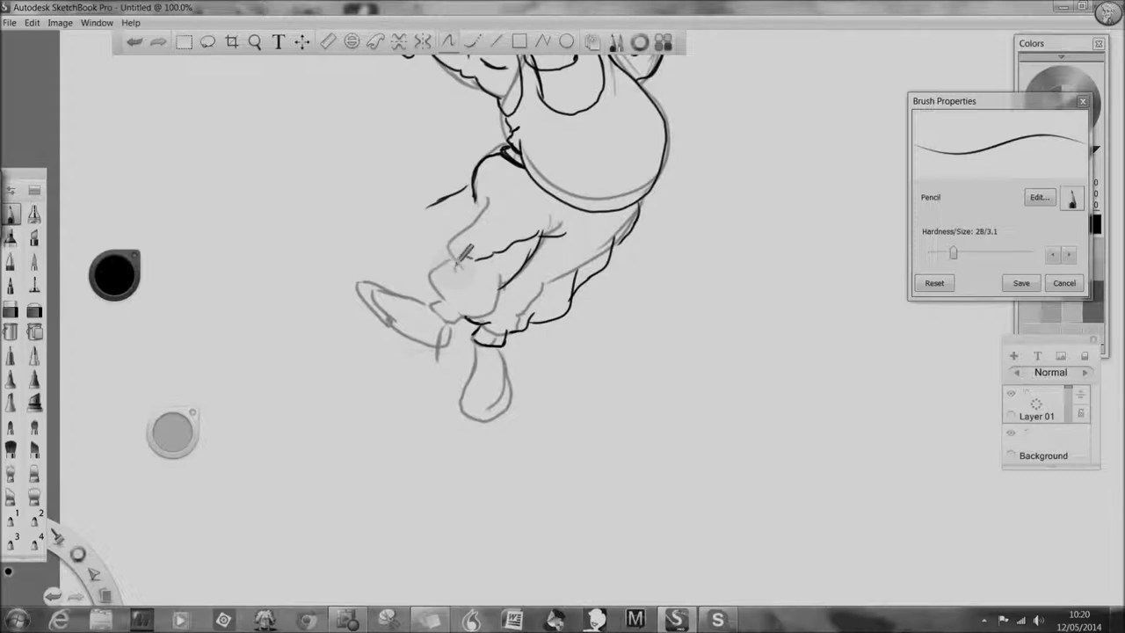
mouse_move(469, 186)
mouse_down()
mouse_move(422, 257)
mouse_move(464, 329)
mouse_up()
mouse_move(416, 246)
mouse_down()
mouse_move(430, 332)
mouse_move(463, 318)
mouse_move(453, 406)
mouse_up()
drag(413, 316, 474, 342)
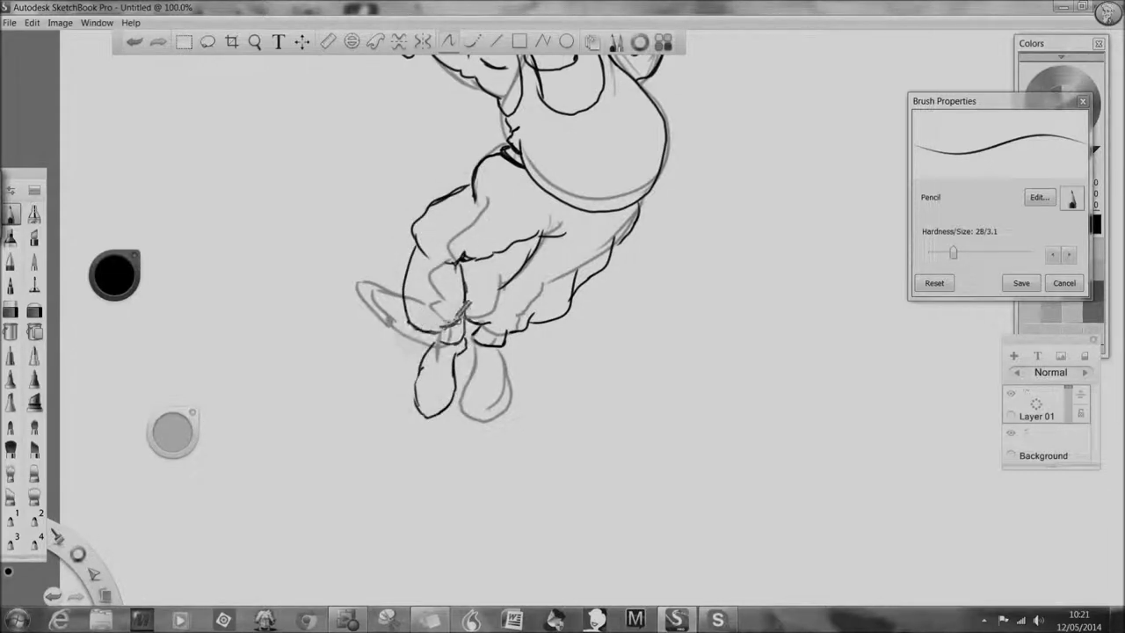
mouse_move(459, 247)
mouse_down()
mouse_move(466, 344)
mouse_move(444, 345)
mouse_up()
click(1008, 436)
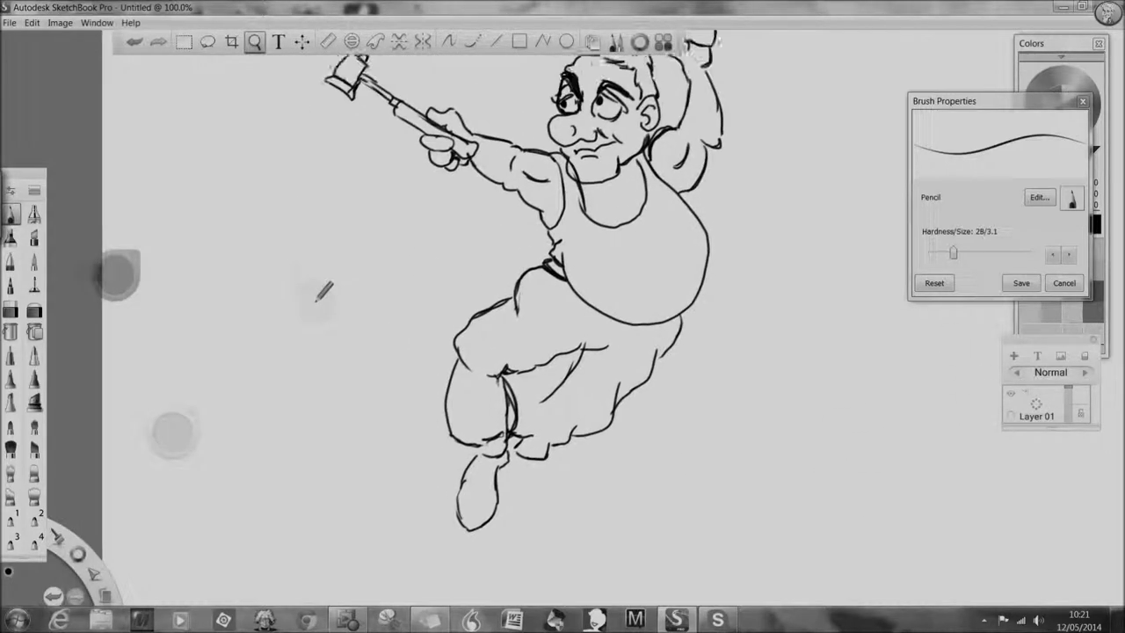
Step: Draw the second shoe, and add trouser creases, chest hair and small fangs to the character
drag(317, 301, 287, 328)
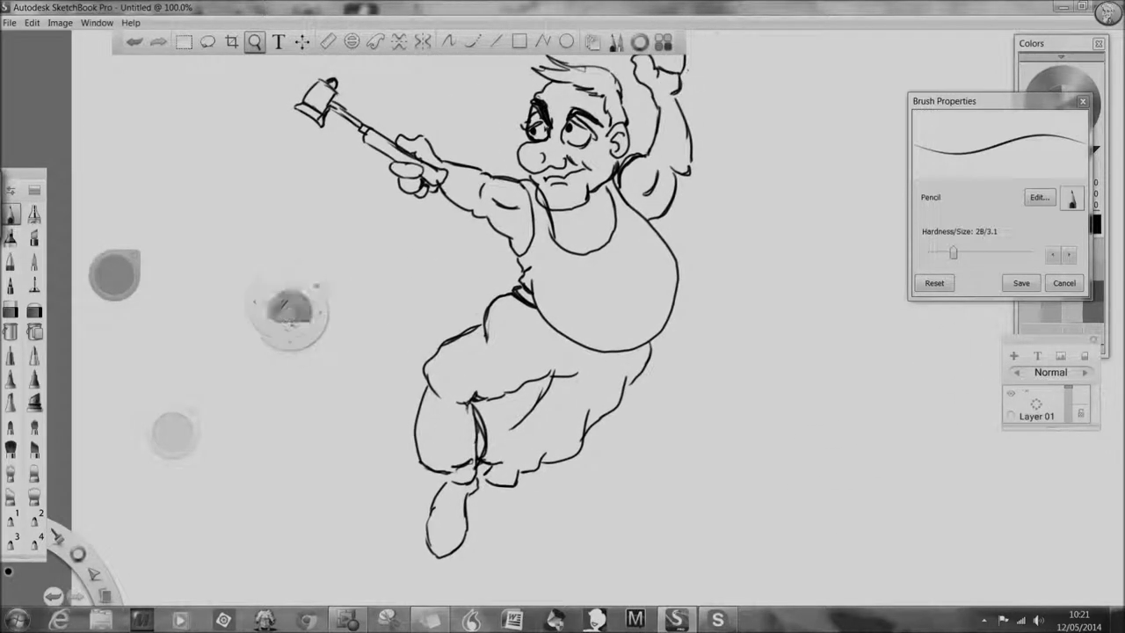
mouse_move(532, 376)
mouse_down()
mouse_move(492, 430)
mouse_move(508, 481)
mouse_up()
mouse_move(516, 543)
mouse_down()
mouse_move(487, 562)
mouse_move(479, 488)
mouse_move(519, 479)
mouse_up()
drag(589, 369, 555, 353)
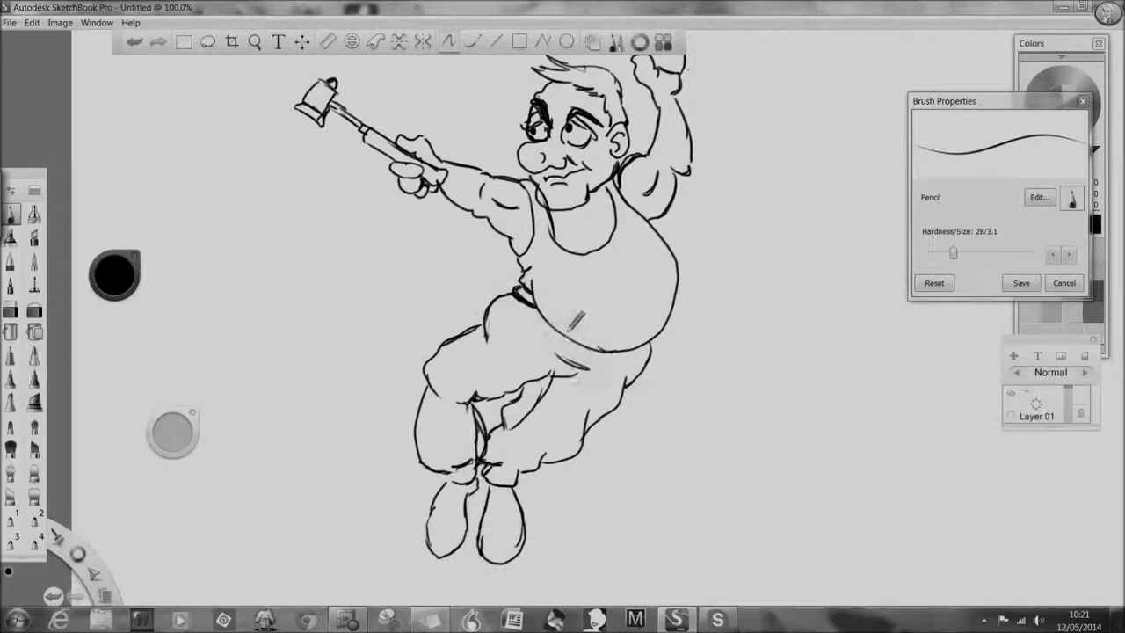
drag(564, 179, 555, 181)
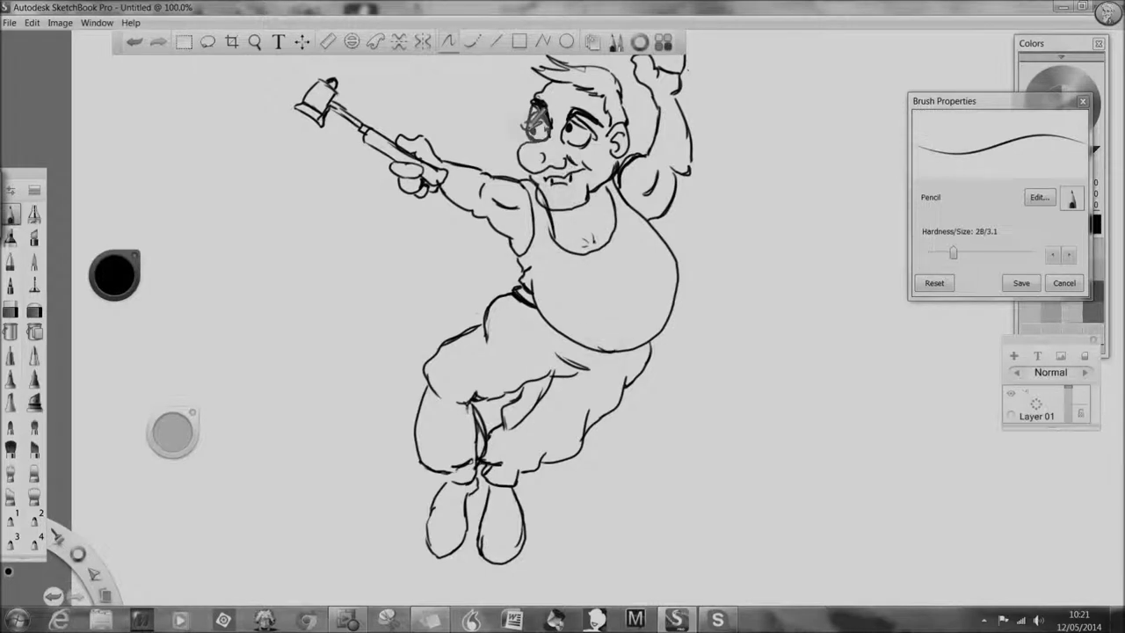
Step: Rename Layer 01 as "rough"
double_click(1038, 405)
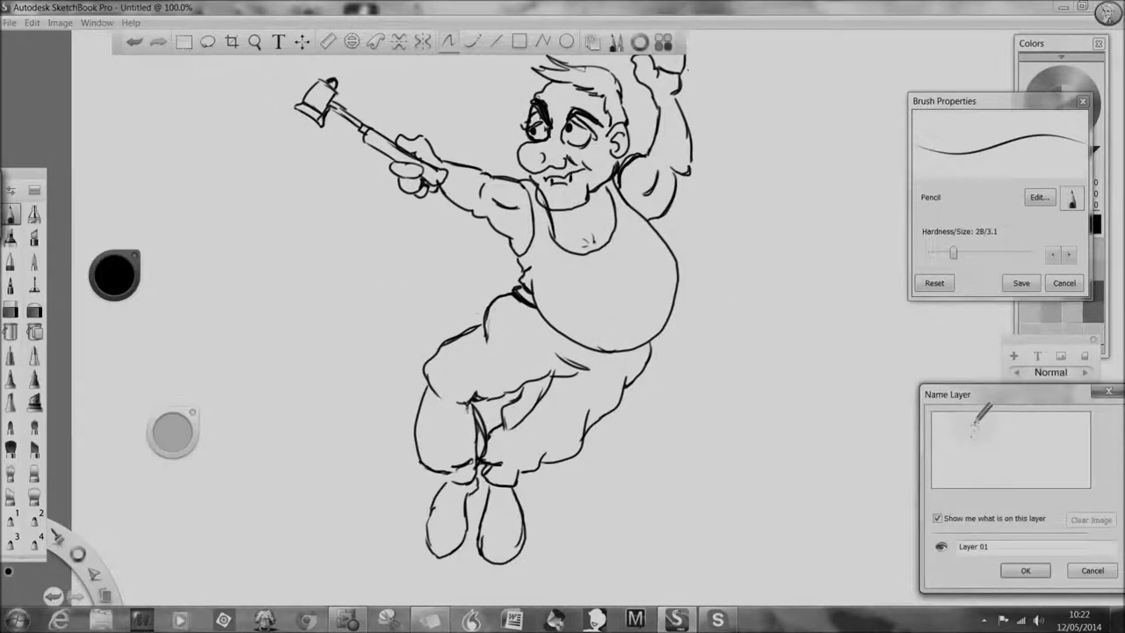
double_click(988, 547)
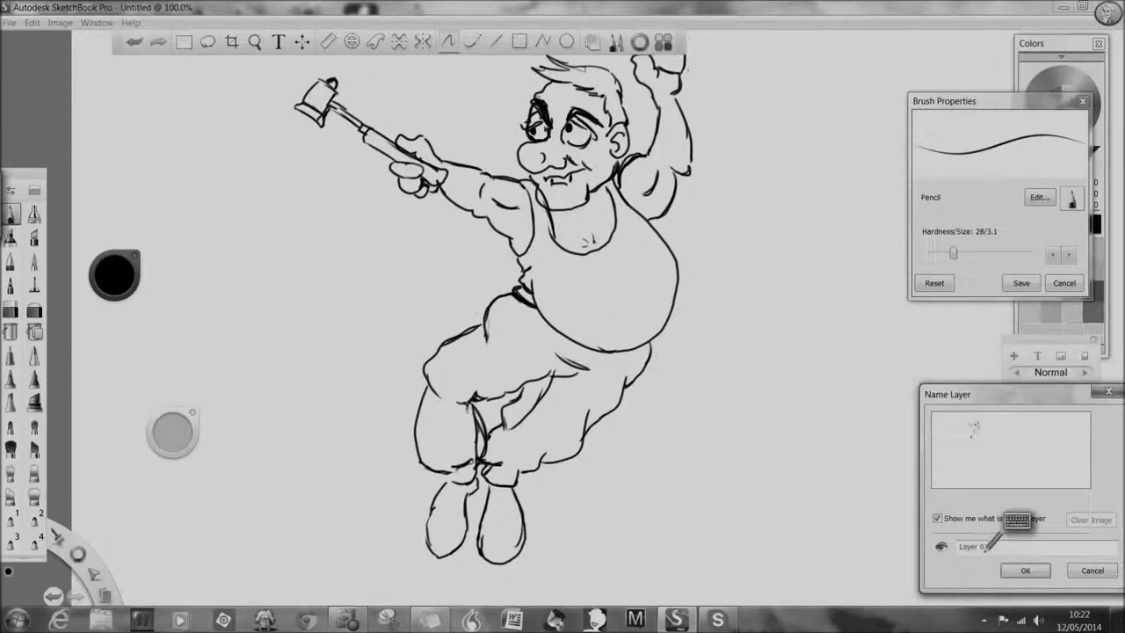
key(BackSpace)
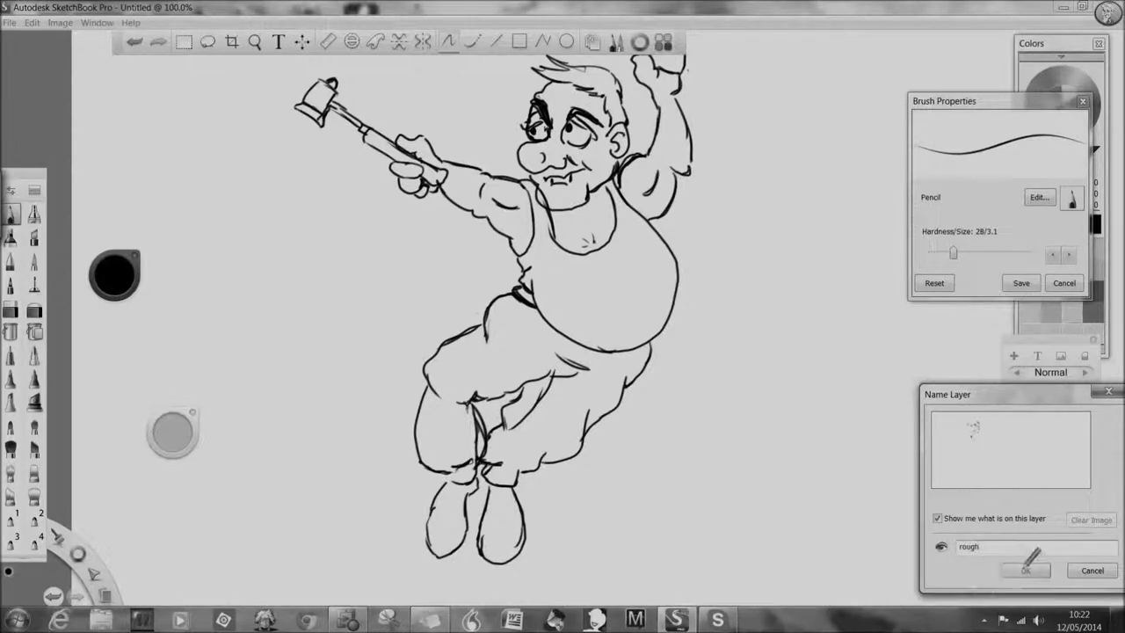
click(1025, 570)
Step: Add a new layer, move it beneath the rough layer and fade the rough drawing to light grey
click(1014, 355)
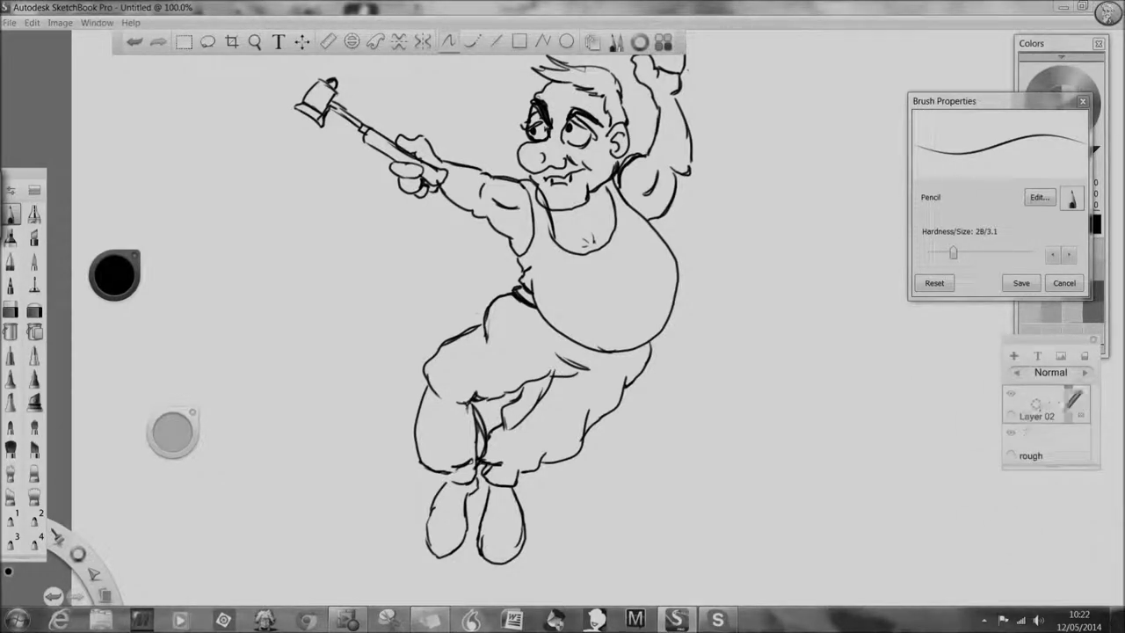
drag(1070, 402, 1043, 414)
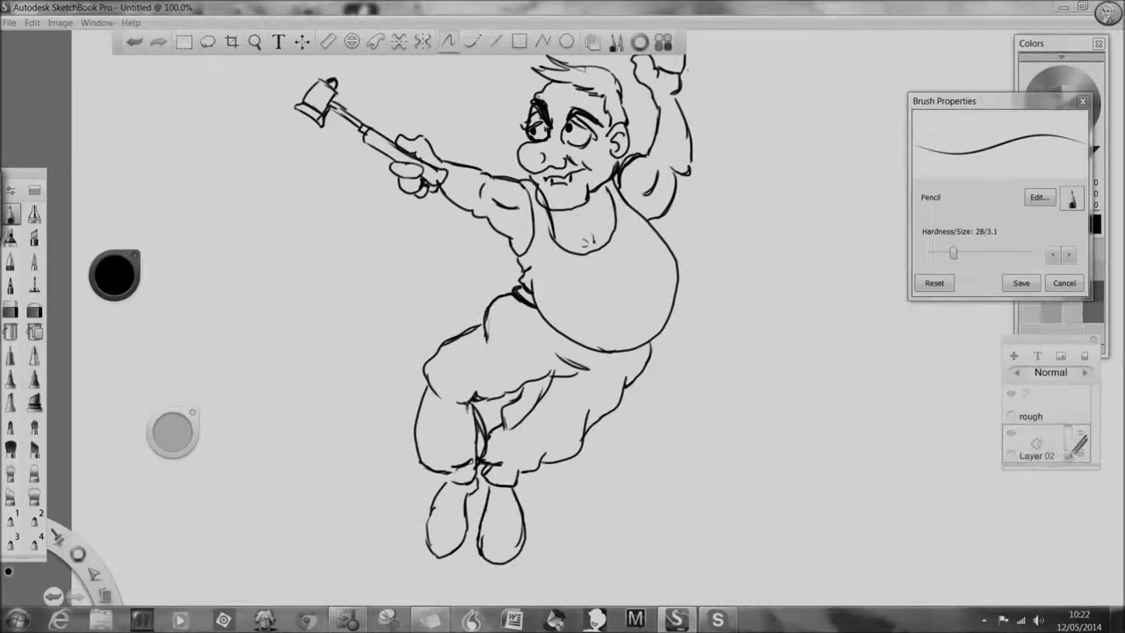
mouse_move(1058, 440)
mouse_down()
mouse_move(1059, 426)
mouse_move(1078, 421)
mouse_up()
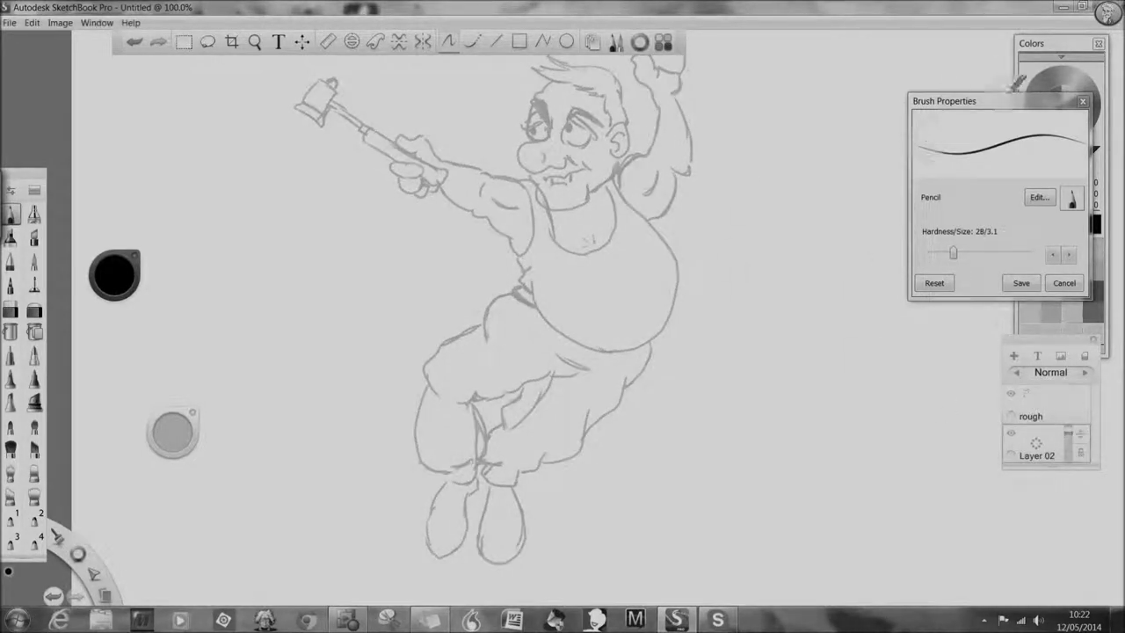
Step: Draw two parallel straight red lines (RGB 255, 0, 0) behind the character's shoes with the Line tool
drag(988, 99, 940, 238)
click(1086, 105)
click(496, 42)
drag(322, 483, 309, 485)
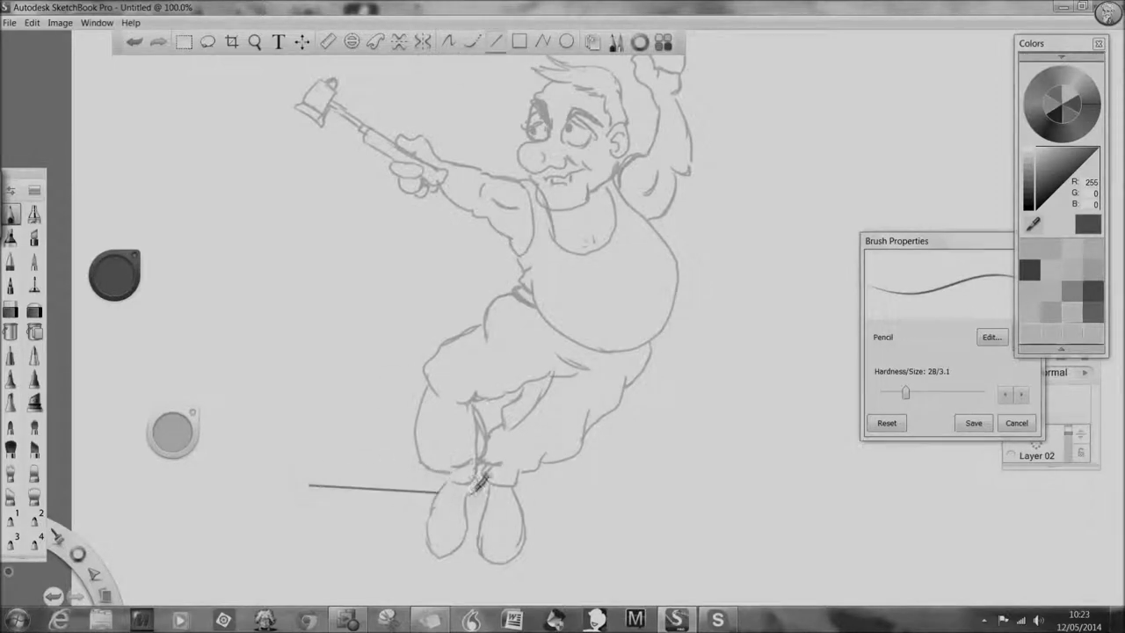
drag(387, 502, 312, 501)
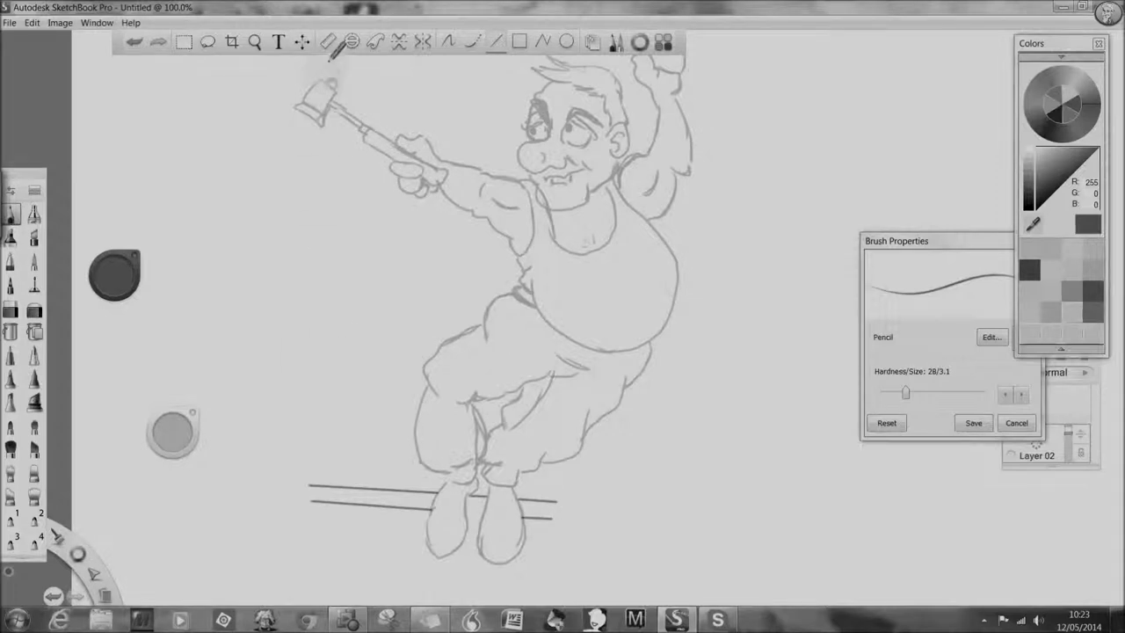
Step: Draw two parallel, nearly vertical straight red lines running down past the hammer head to the ends of the horizontal red bar
click(255, 41)
drag(254, 118, 279, 199)
click(11, 214)
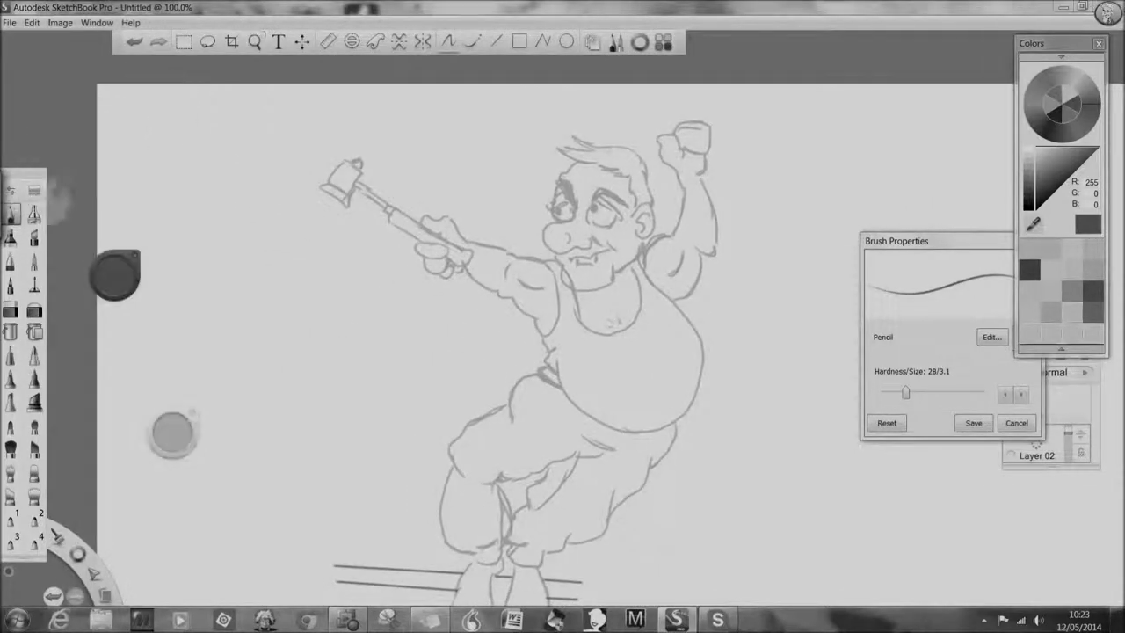
drag(340, 122, 338, 300)
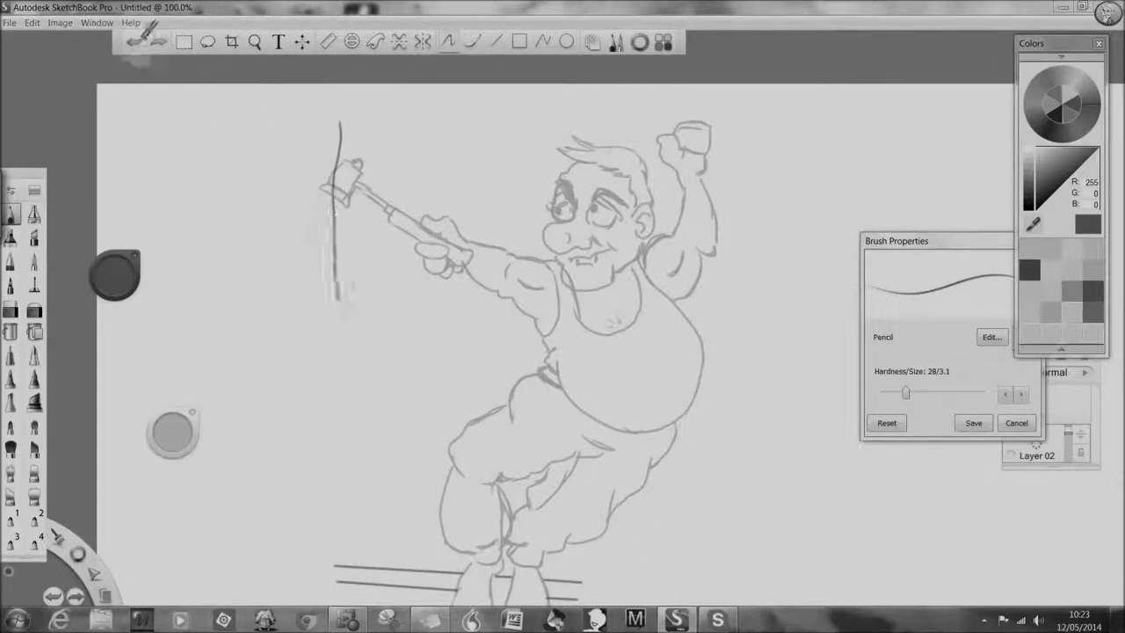
click(133, 41)
click(497, 41)
drag(332, 386, 328, 594)
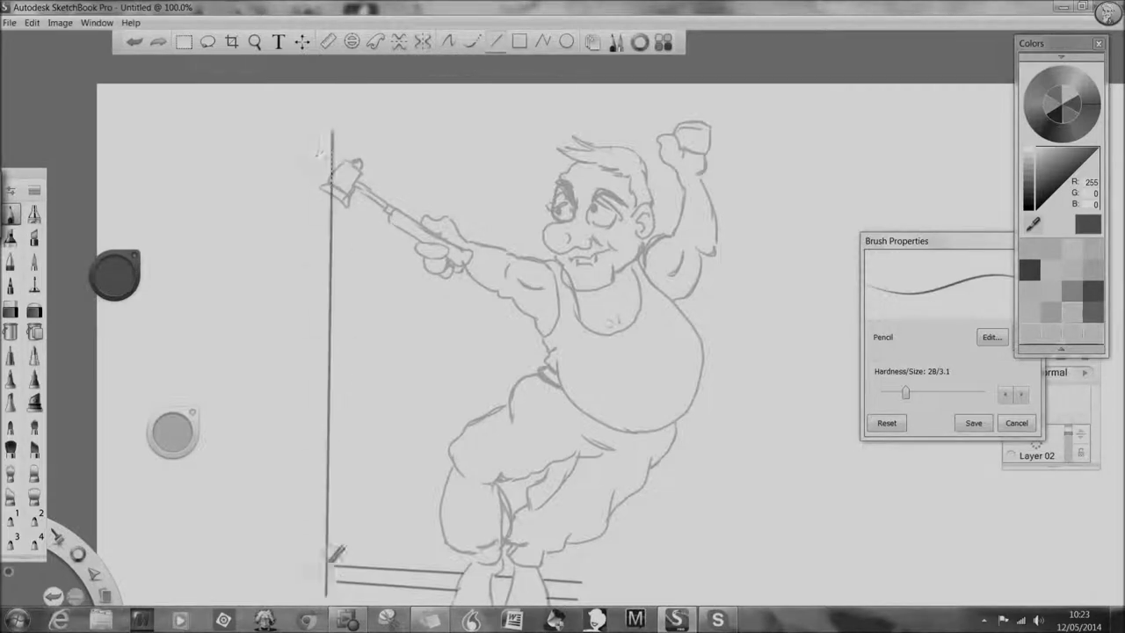
drag(322, 130, 310, 591)
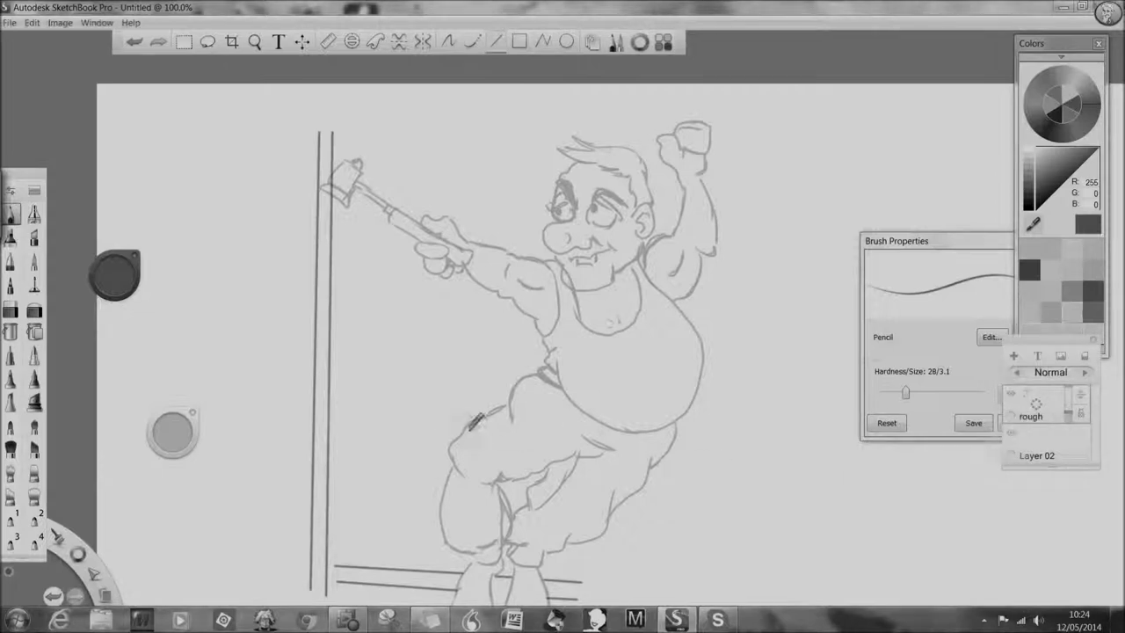
Step: Redraw the character's trouser legs in black pencil on the rough layer and erase the old knee and inner-leg lines
key(space)
drag(265, 135, 278, 86)
drag(269, 294, 261, 257)
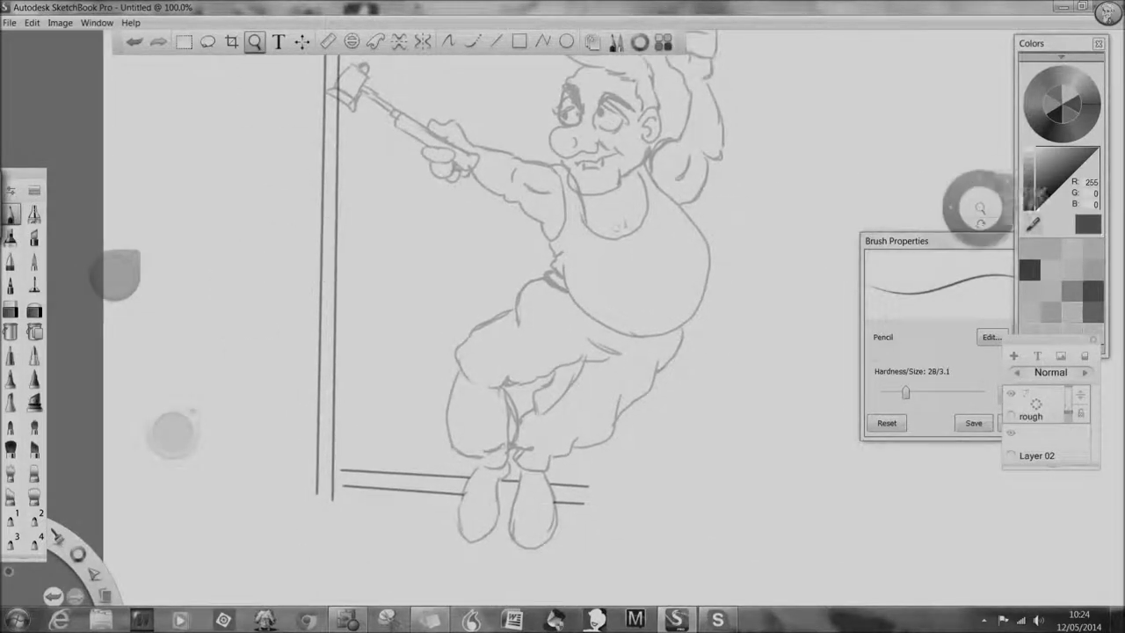
click(1035, 208)
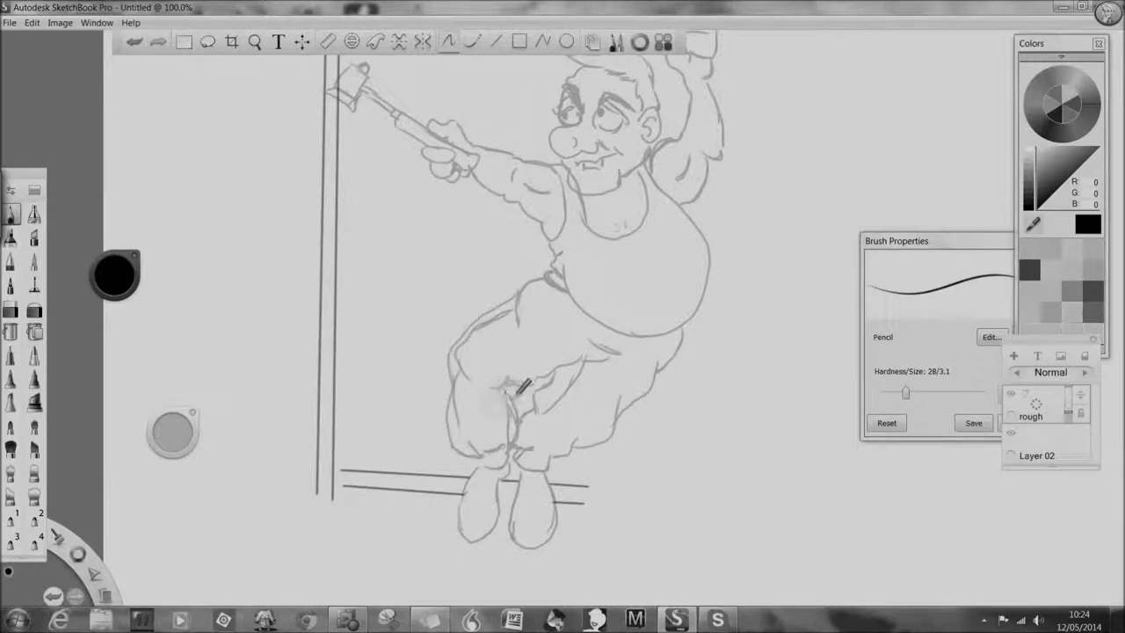
key(e)
mouse_move(520, 300)
mouse_down()
mouse_move(466, 404)
mouse_move(495, 438)
mouse_up()
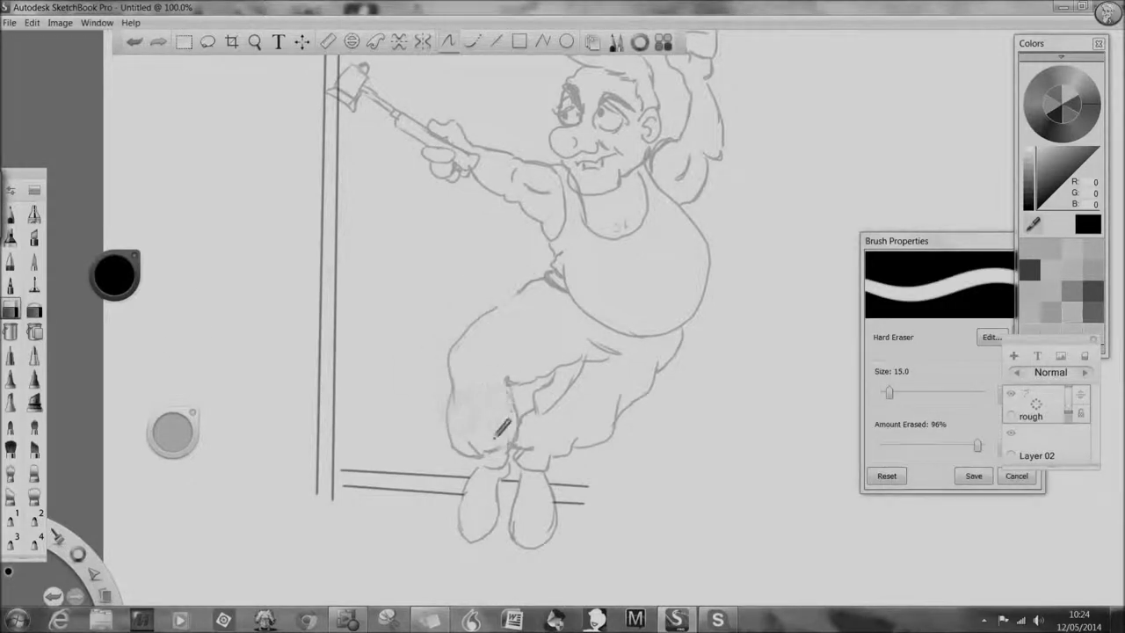
key(e)
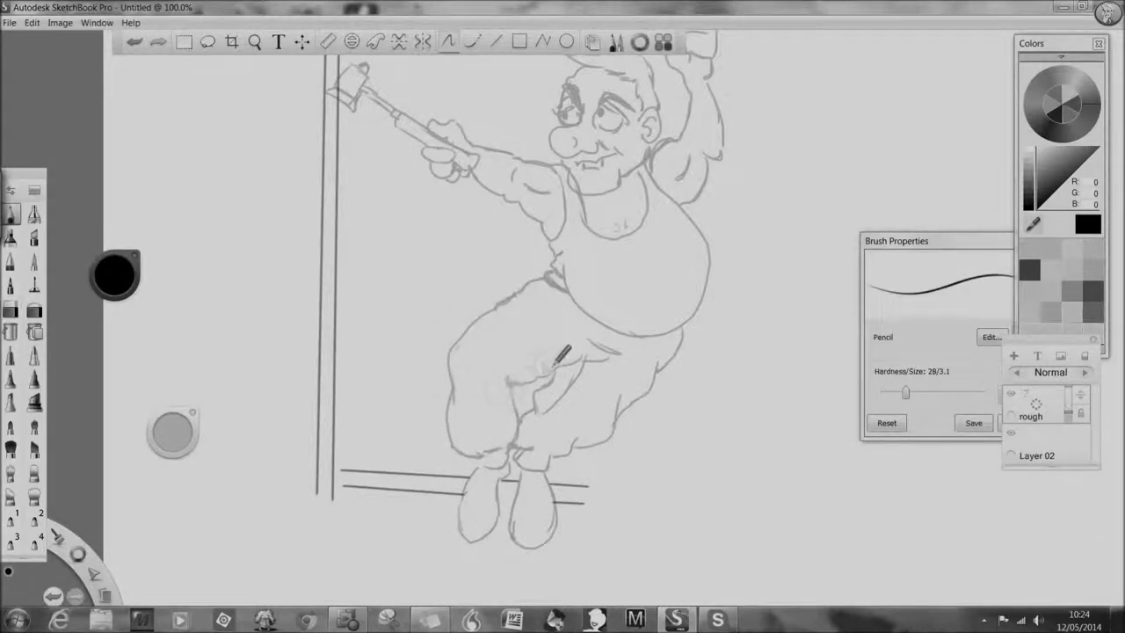
key(e)
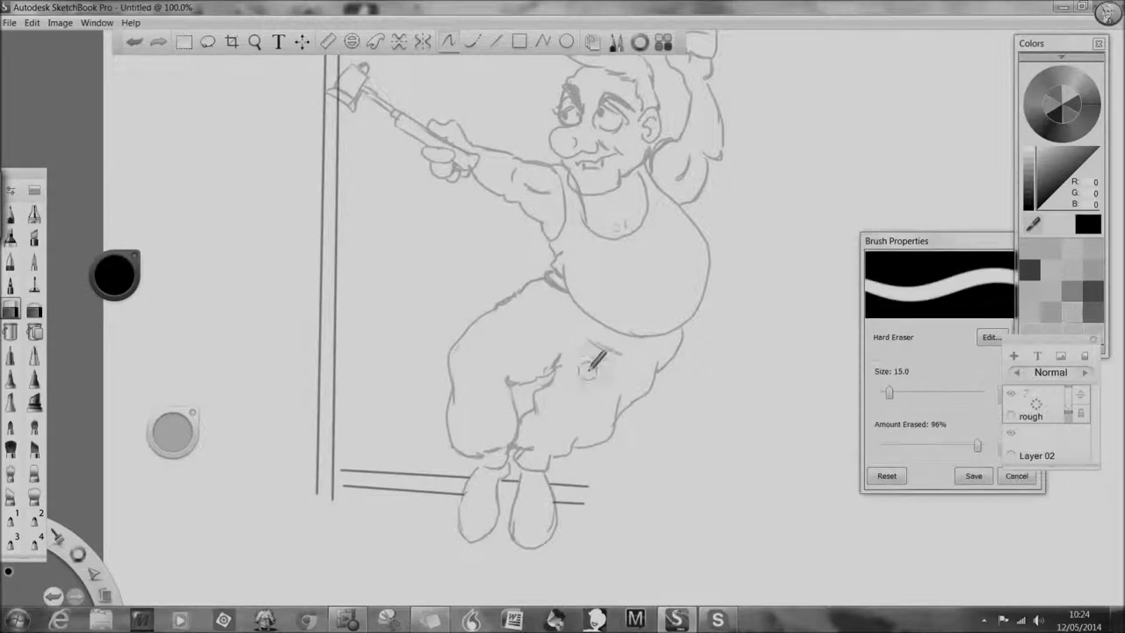
mouse_move(517, 381)
mouse_down()
mouse_move(503, 386)
mouse_move(512, 452)
mouse_up()
Step: Add laces and soles to both shoes, reshape the trouser cuffs and erase the leftover inner-leg lines
key(e)
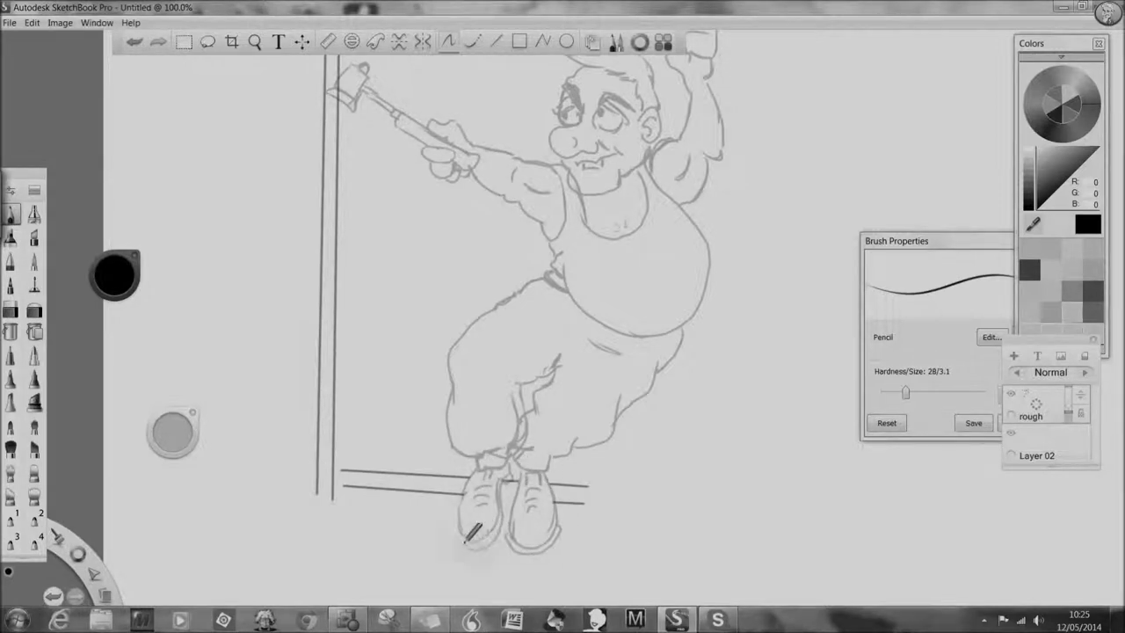
key(e)
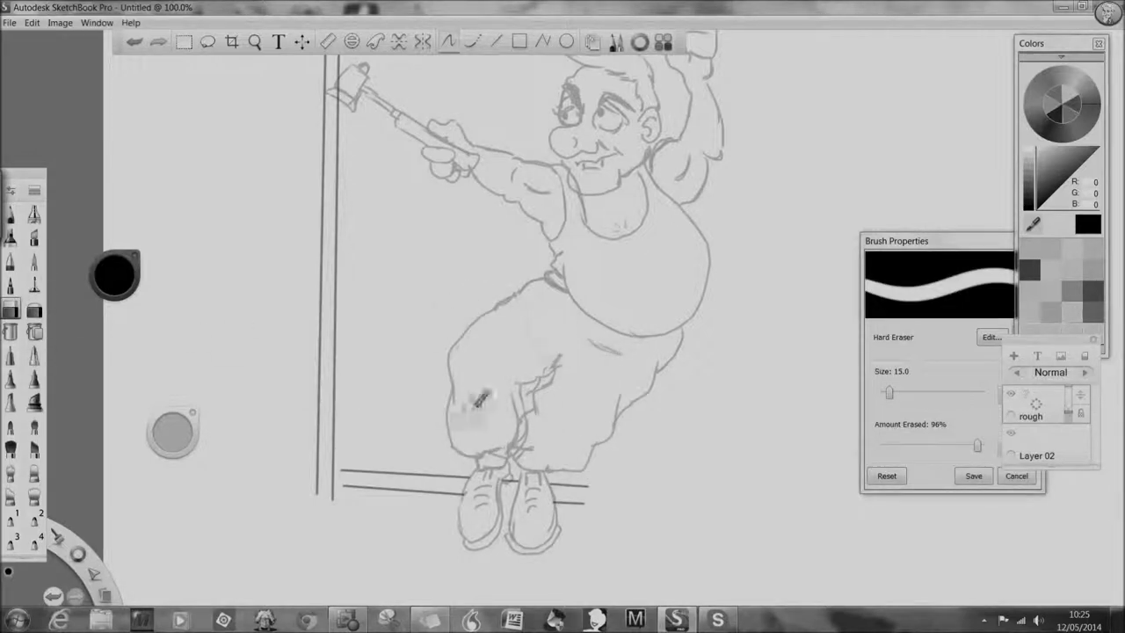
drag(519, 394, 511, 444)
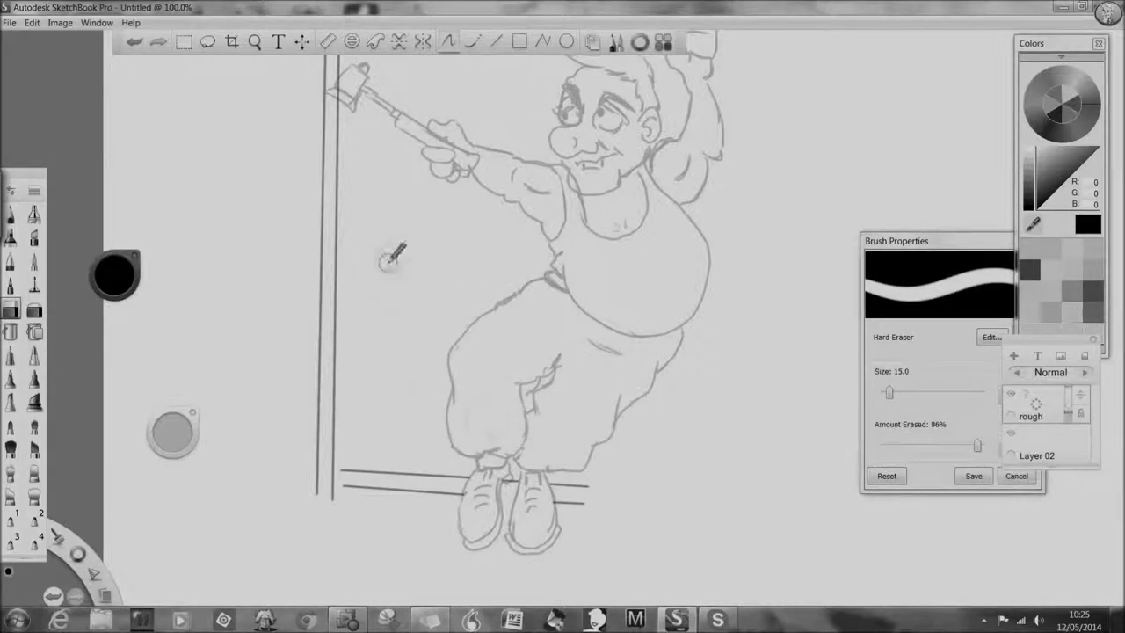
Step: Sketch a bracket with connecting parts below the hammer head and bolted clamps where the vertical pole meets the lower bar
click(11, 215)
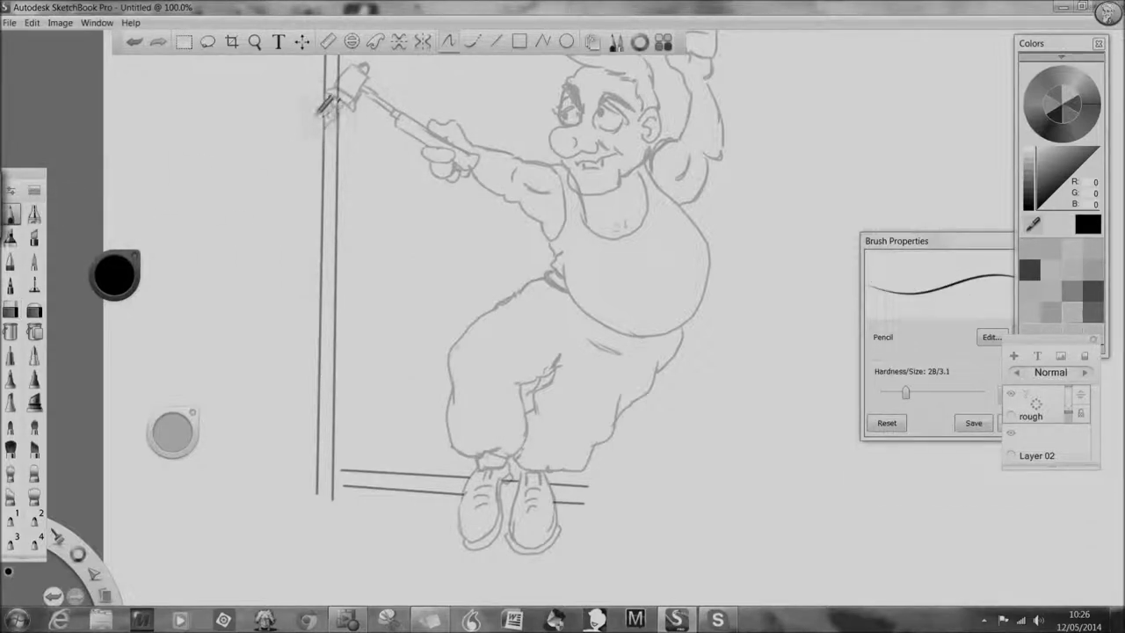
drag(348, 164, 318, 131)
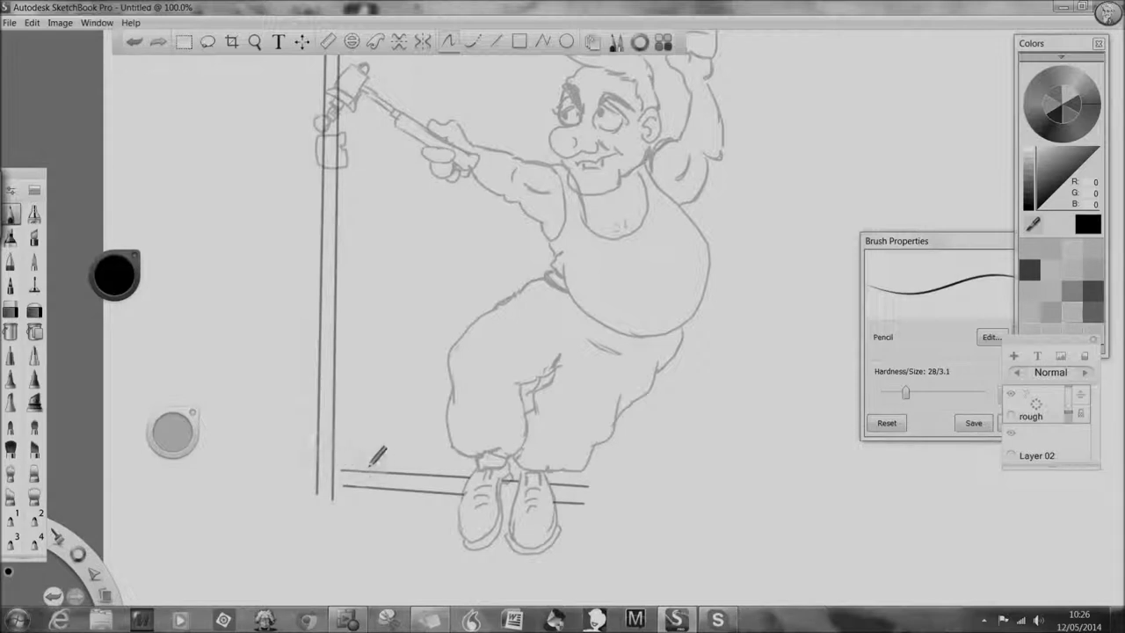
drag(377, 489, 383, 467)
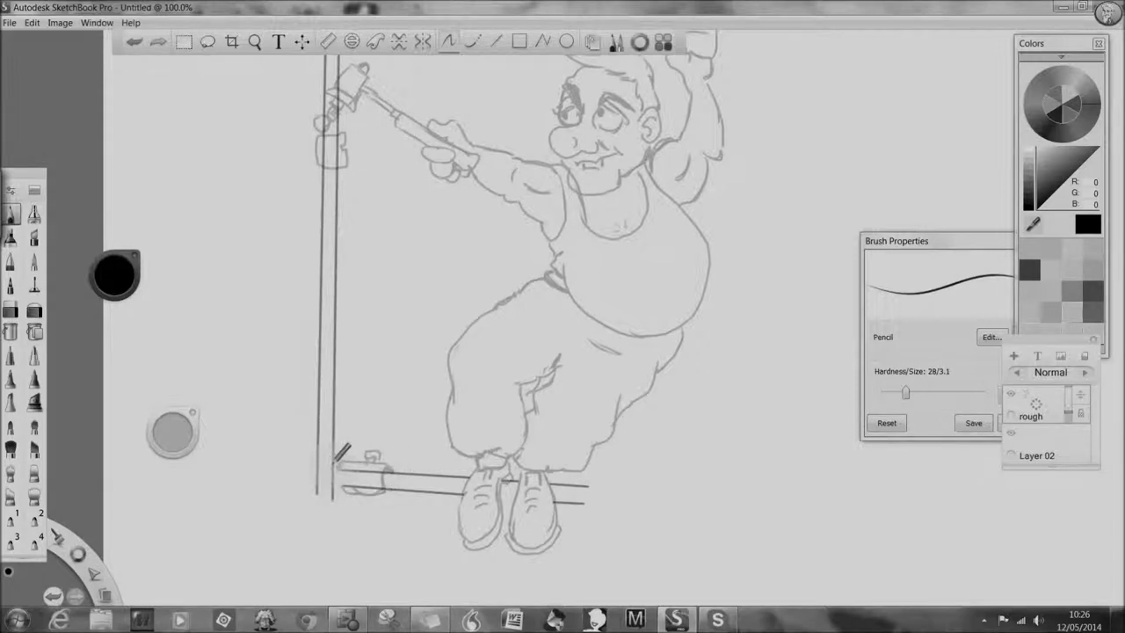
mouse_move(342, 432)
mouse_down()
mouse_move(347, 465)
mouse_move(312, 453)
mouse_up()
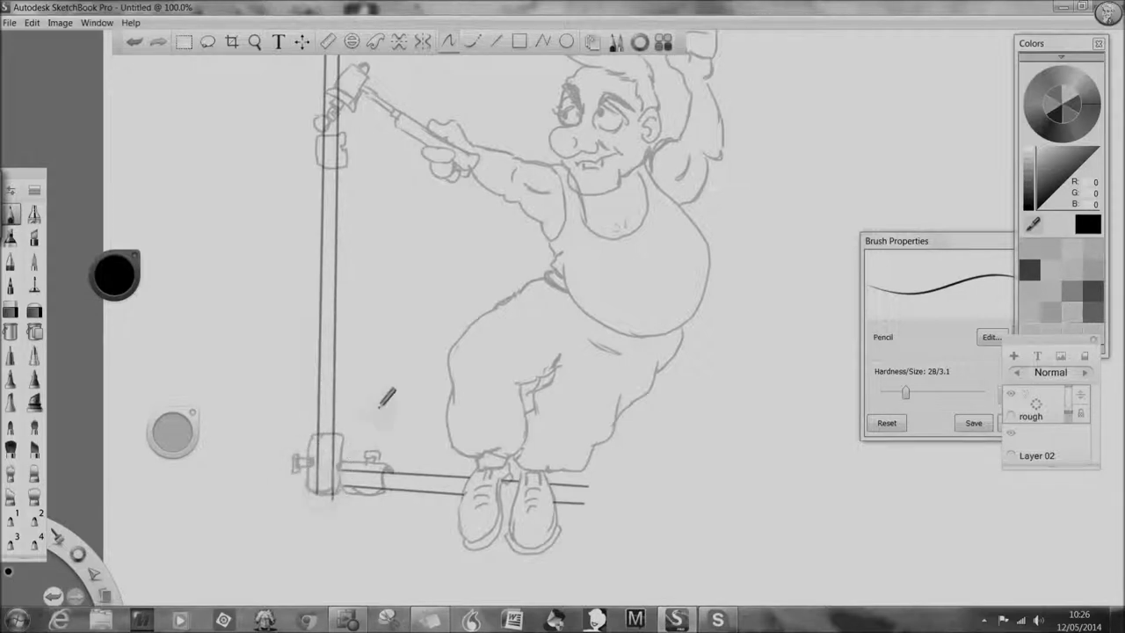
Step: On Layer 02, draw two parallel horizontal red lines from the vertical pole to the raised hand and extend the pole above them
click(255, 42)
drag(239, 155, 240, 234)
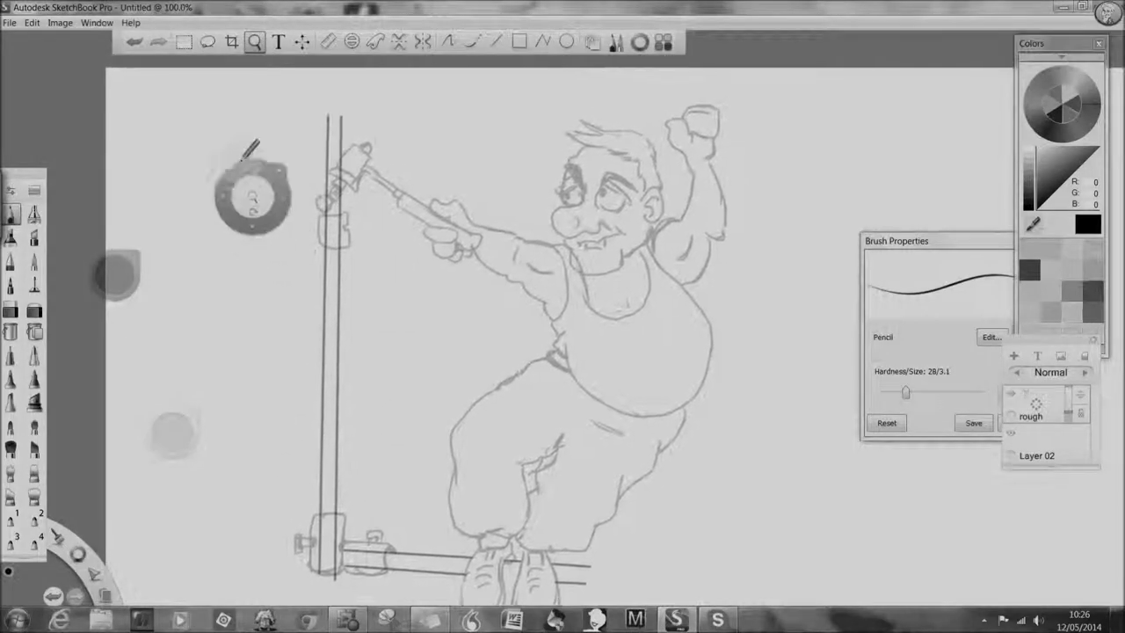
click(1037, 445)
click(1087, 96)
click(496, 42)
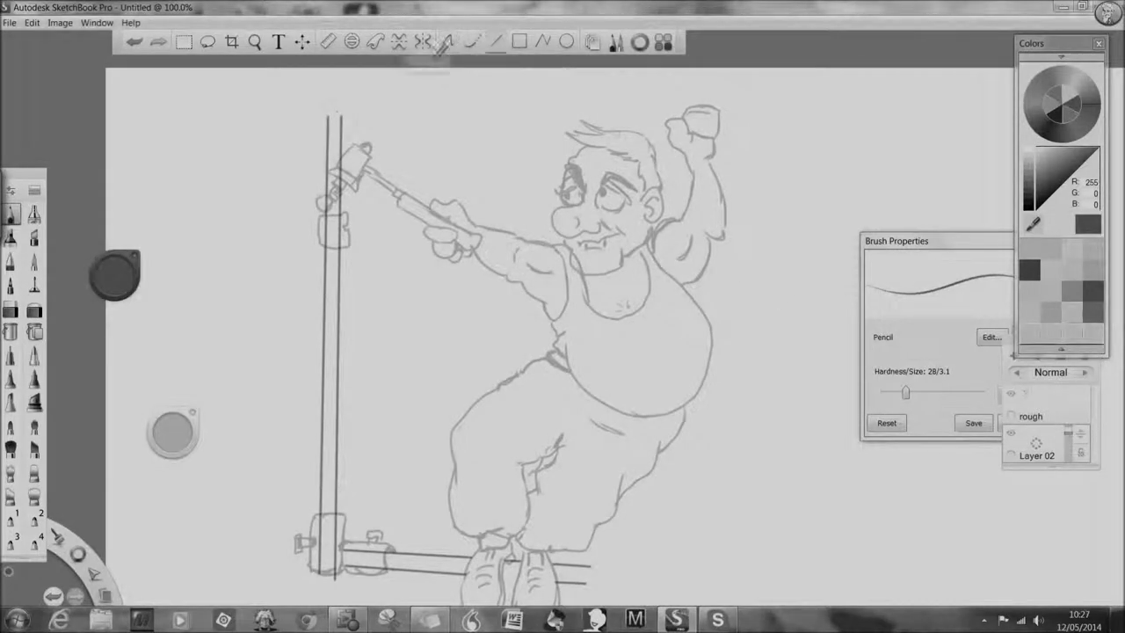
drag(626, 127, 346, 128)
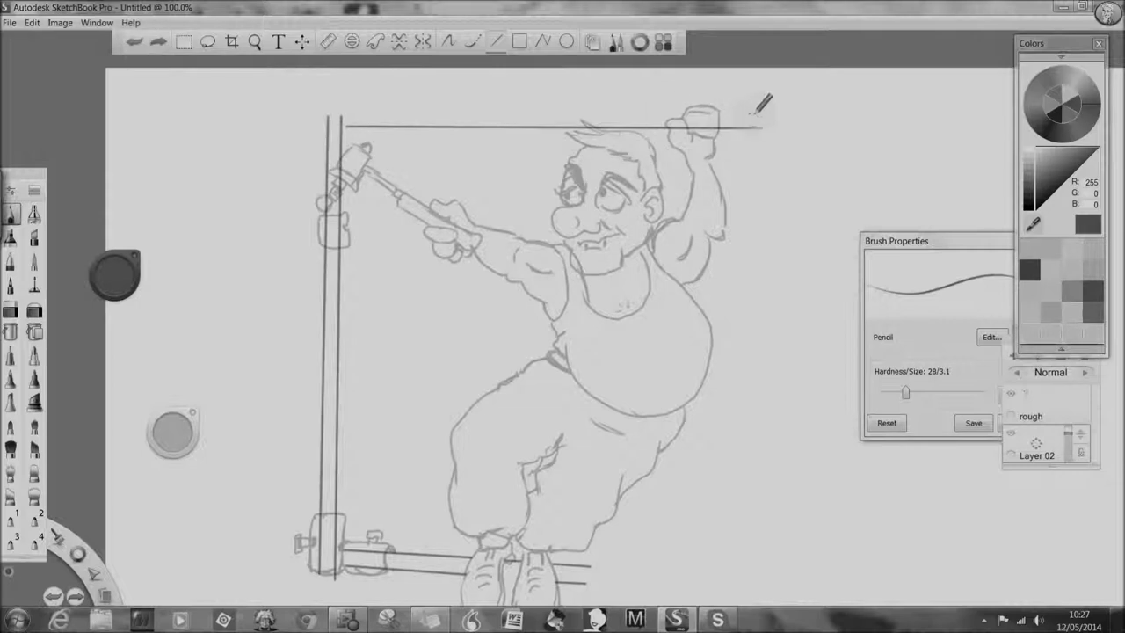
drag(758, 116, 345, 116)
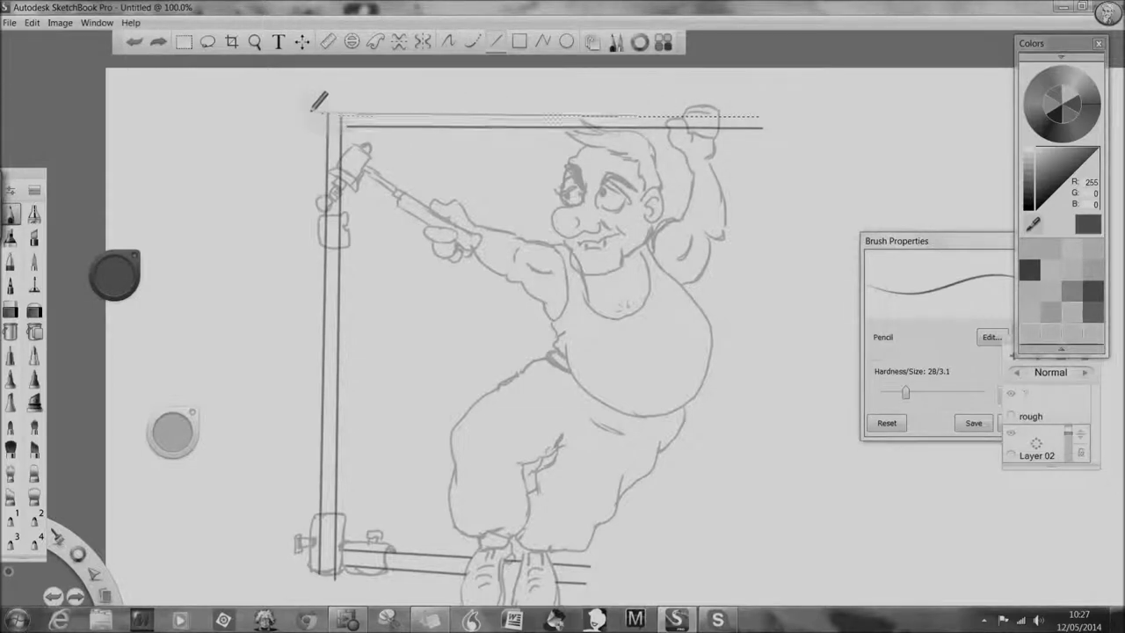
drag(312, 110, 323, 123)
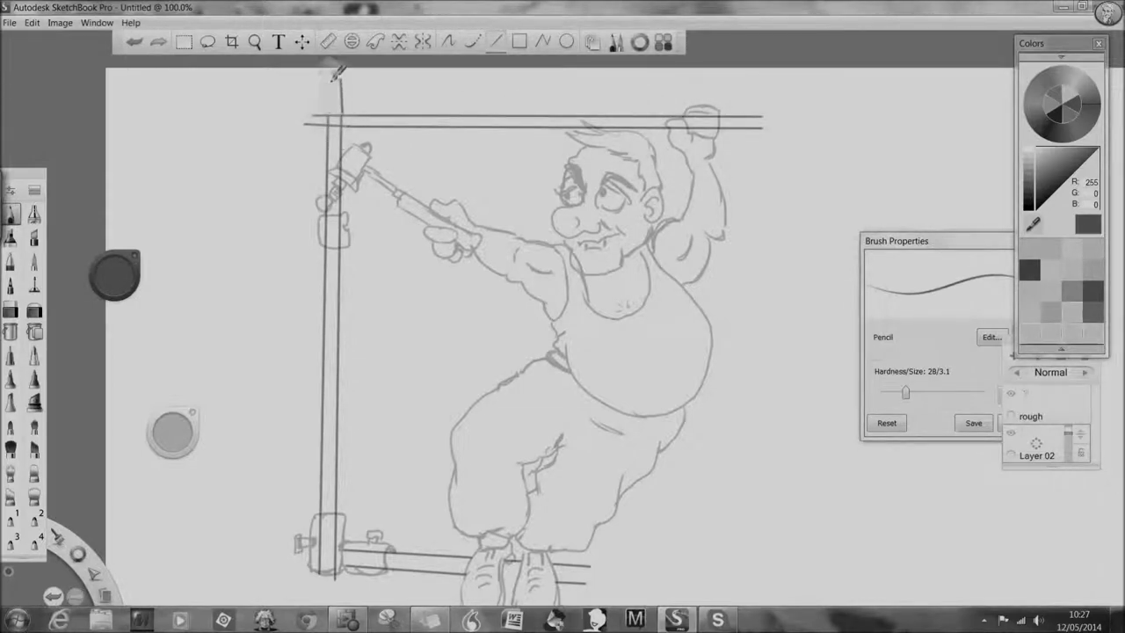
Step: Draw a black clamp at the upper pole crossing, a hooked bracket on the vertical pole and its connecting parts on Layer 02
click(1039, 435)
click(1028, 207)
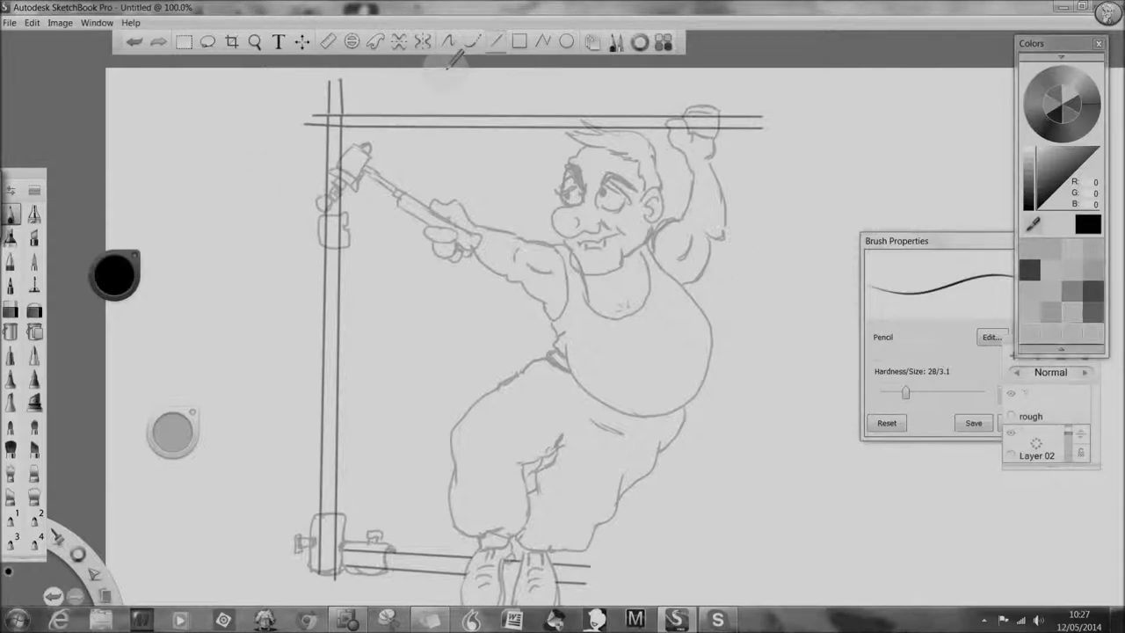
click(449, 42)
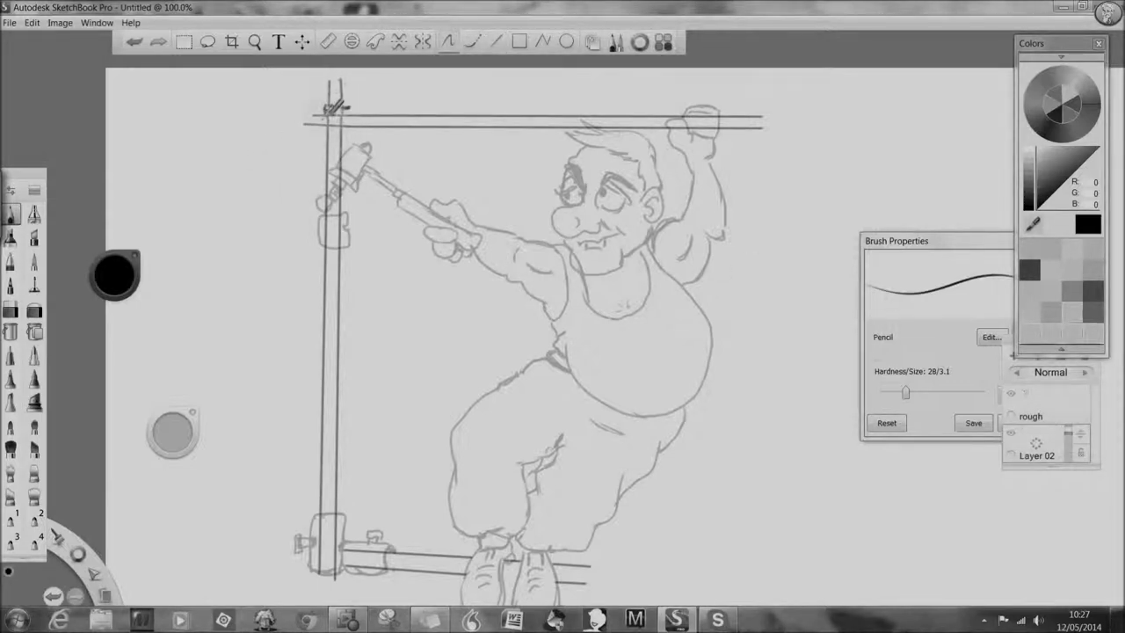
mouse_move(324, 114)
mouse_down()
mouse_move(324, 136)
mouse_move(350, 135)
mouse_up()
mouse_move(349, 212)
mouse_down()
mouse_move(339, 211)
mouse_move(332, 246)
mouse_up()
mouse_move(344, 217)
mouse_down()
mouse_move(374, 232)
mouse_move(350, 250)
mouse_up()
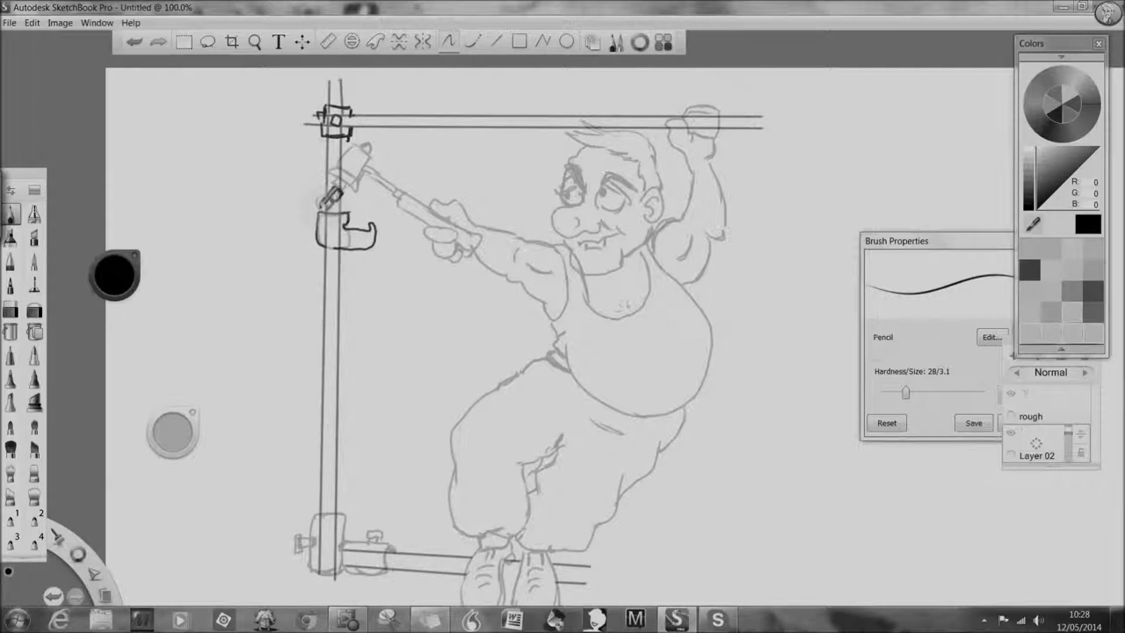
mouse_move(356, 145)
mouse_down()
mouse_move(329, 201)
mouse_move(322, 184)
mouse_move(329, 195)
mouse_move(342, 176)
mouse_move(326, 205)
mouse_up()
Step: Hide and show Layer 02 and the rough layer in turn to examine what each one contains
click(1008, 412)
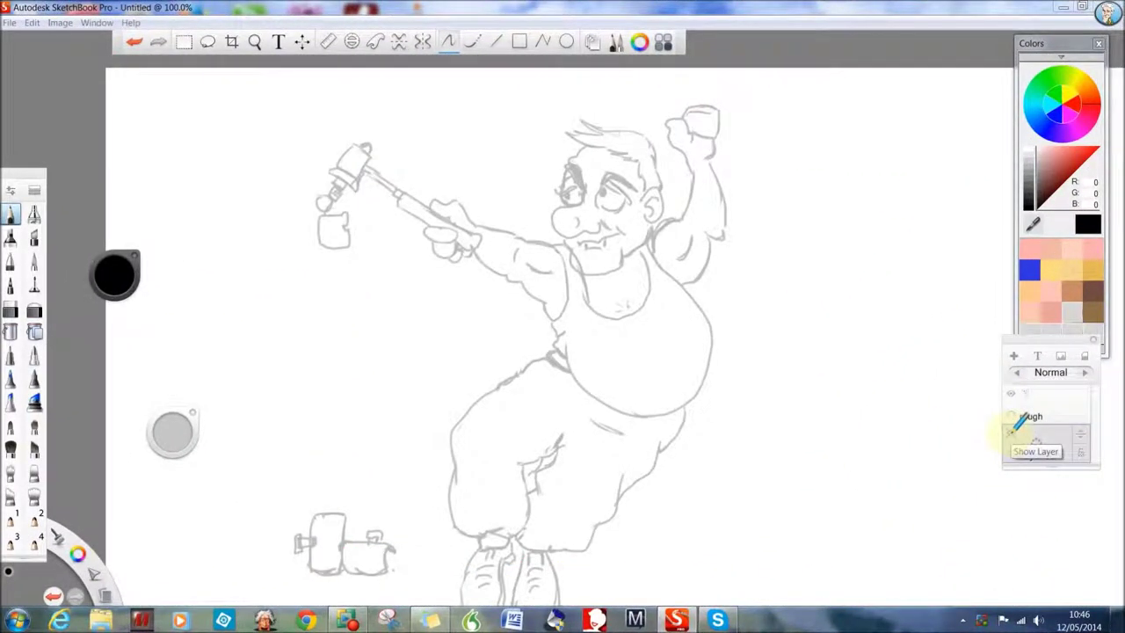
click(1010, 431)
click(1013, 430)
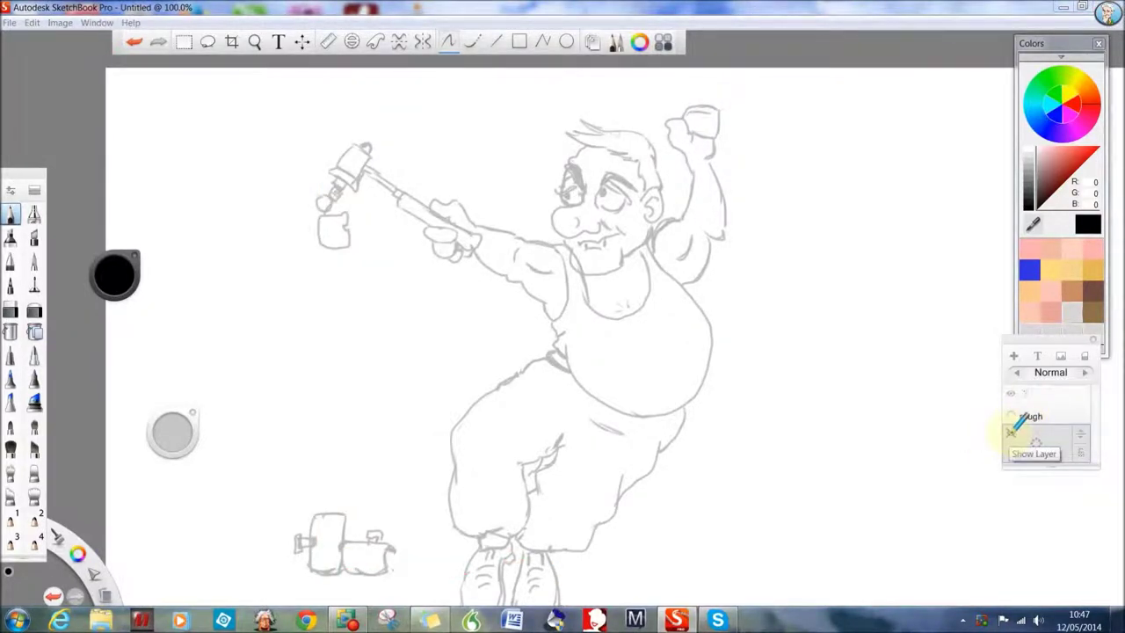
click(1011, 432)
click(1011, 393)
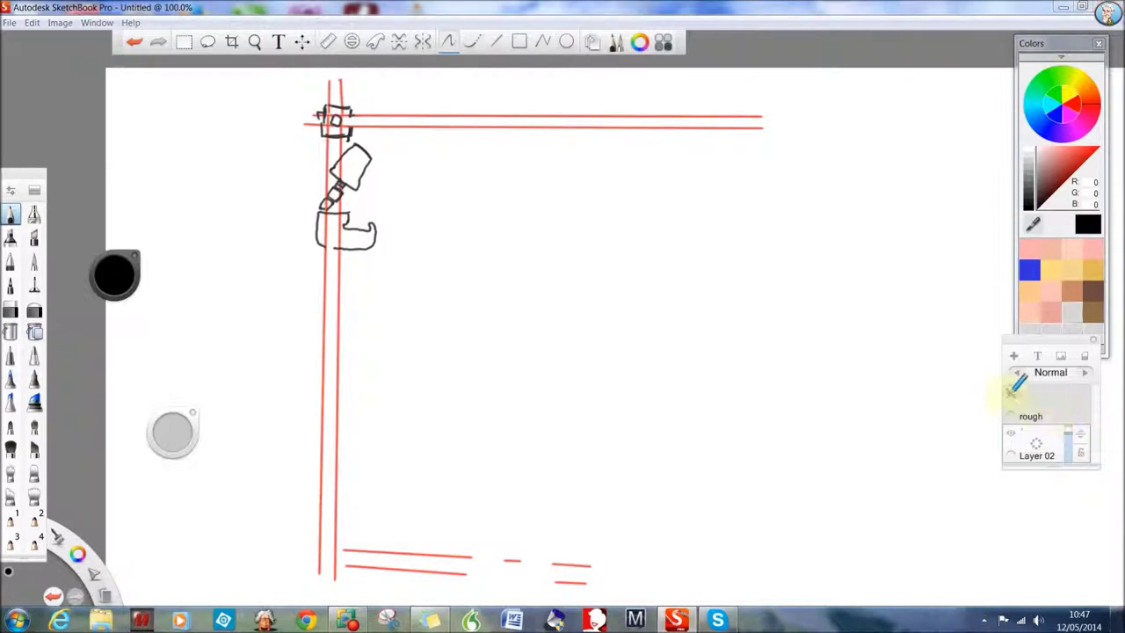
click(1011, 394)
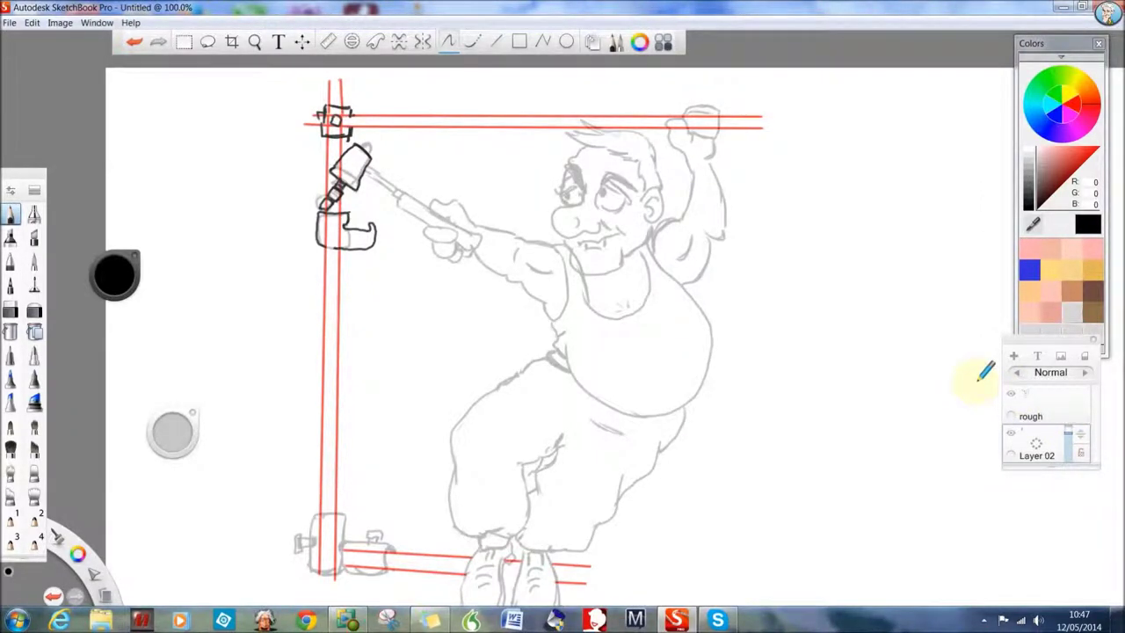
Step: Darken the rough layer, fade Layer 02 and rename Layer 02 as SCAFFOLD
click(1037, 406)
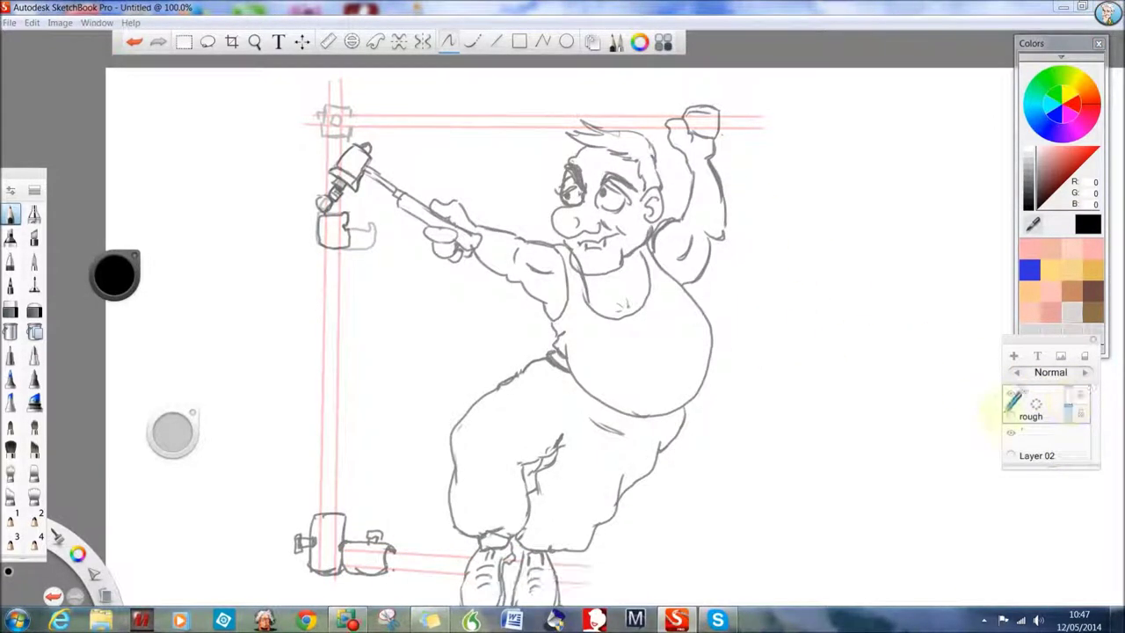
drag(1035, 448, 1067, 444)
click(983, 548)
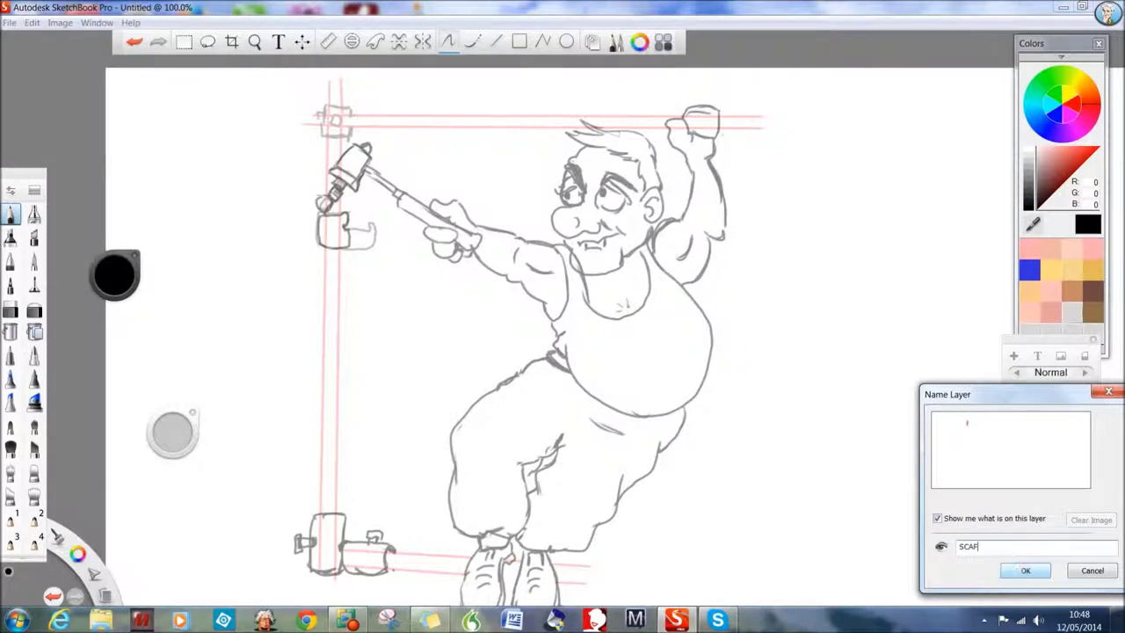
click(1030, 570)
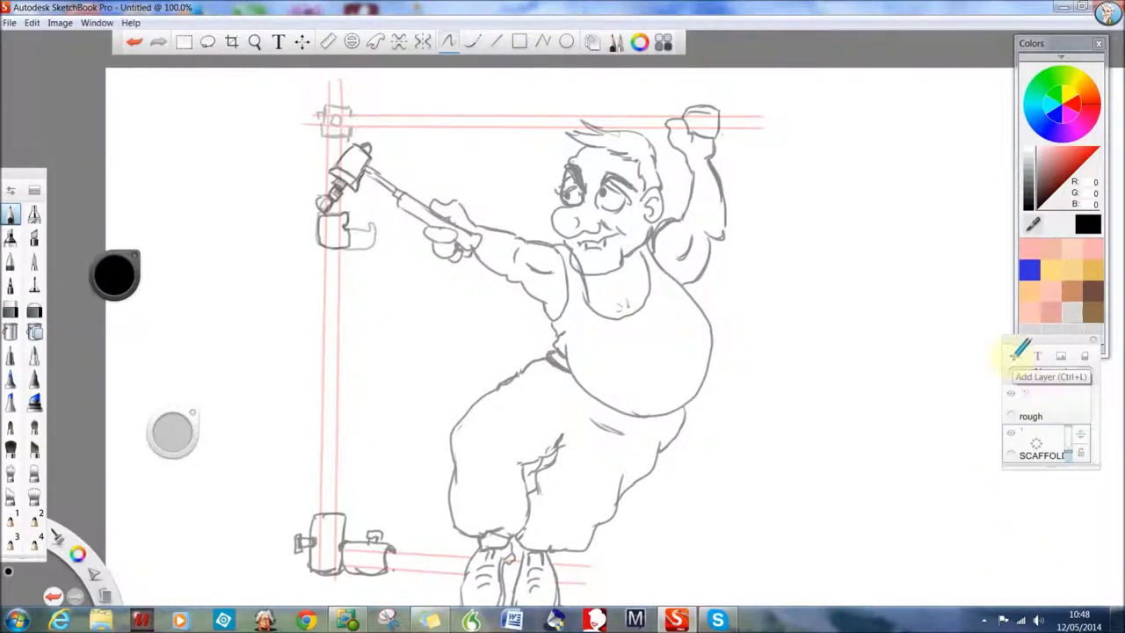
Step: Add a new layer named LINE-ART above the rough layer and fade the rough drawing
drag(1081, 413, 1077, 443)
drag(1037, 403, 1067, 401)
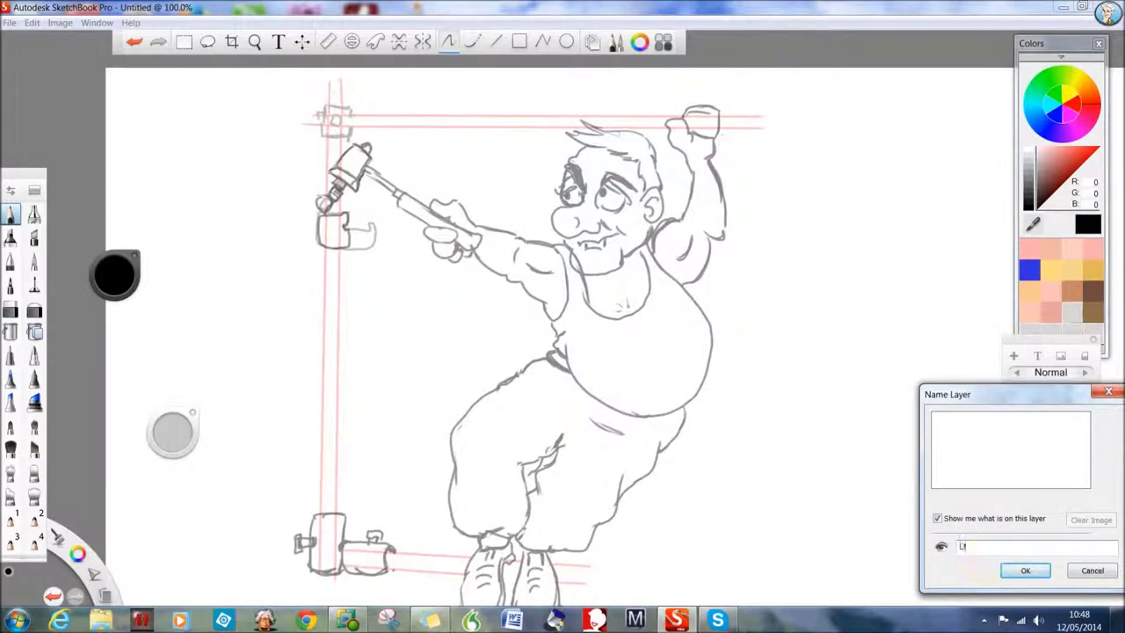
click(1025, 567)
click(1037, 446)
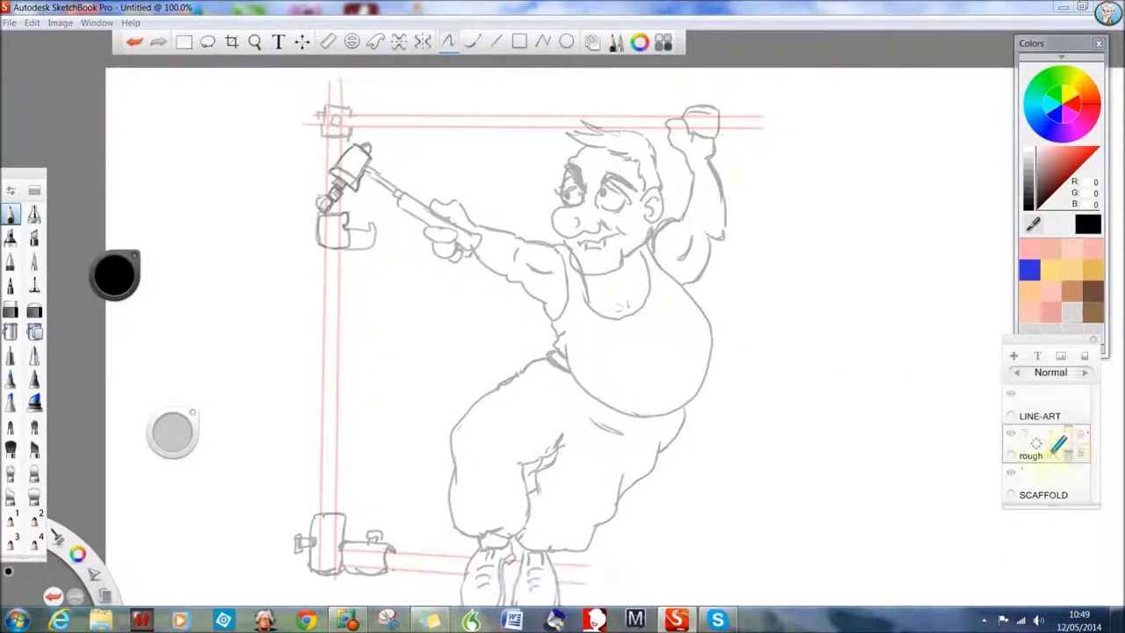
Step: Make LINE-ART the active layer and ink the face's eyes, eyebrows, forehead and nose in black over the rough sketch
click(1040, 413)
drag(606, 179, 635, 201)
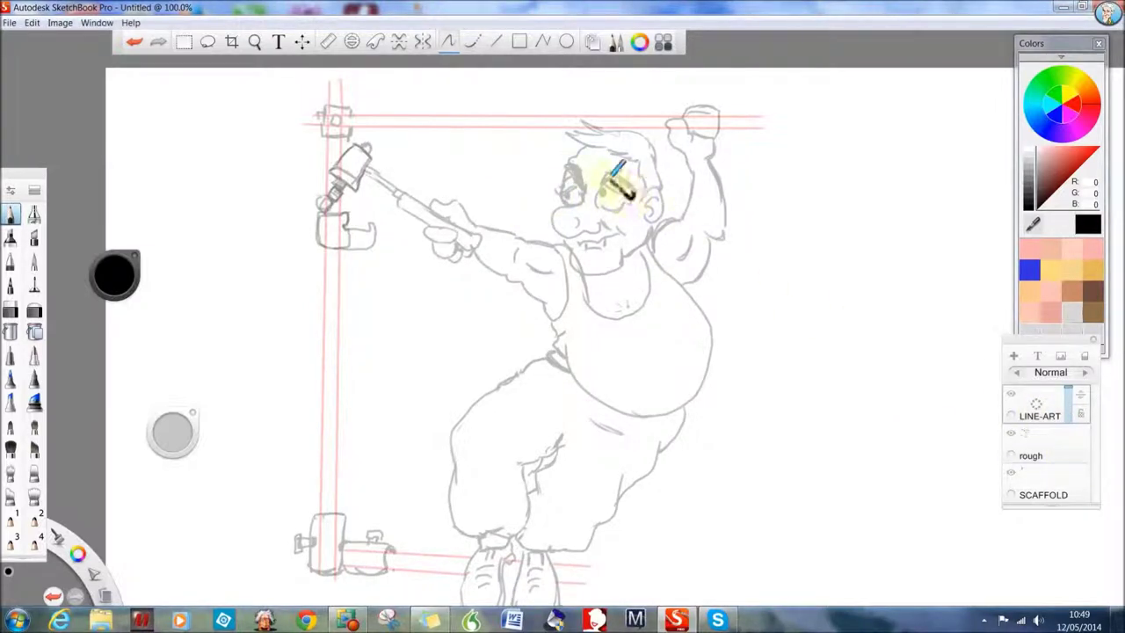
drag(172, 431, 136, 429)
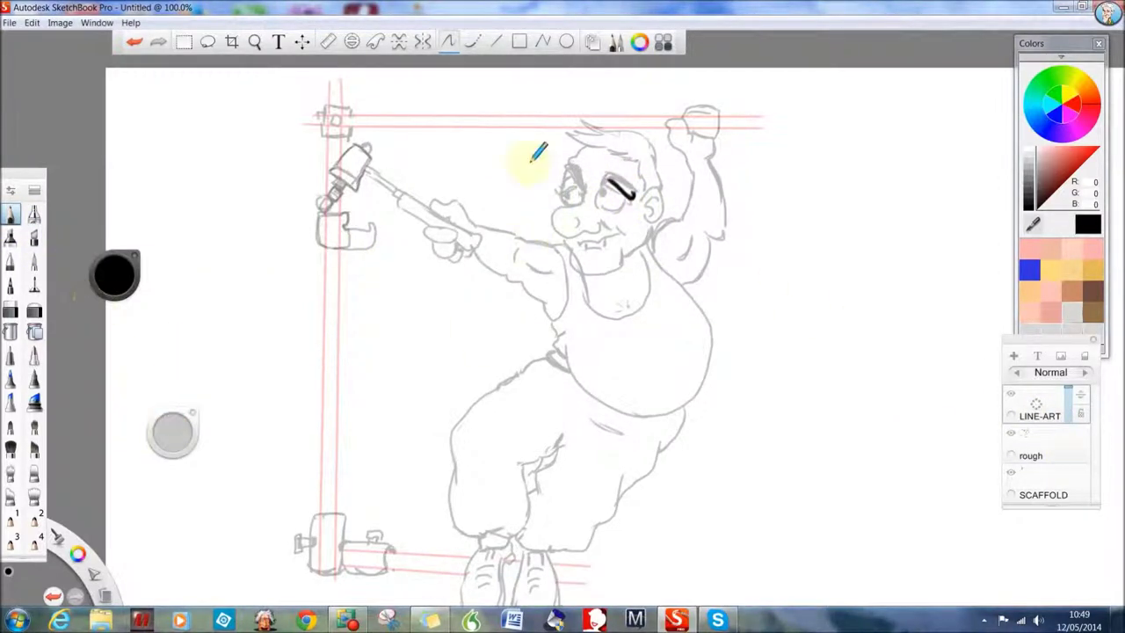
click(140, 45)
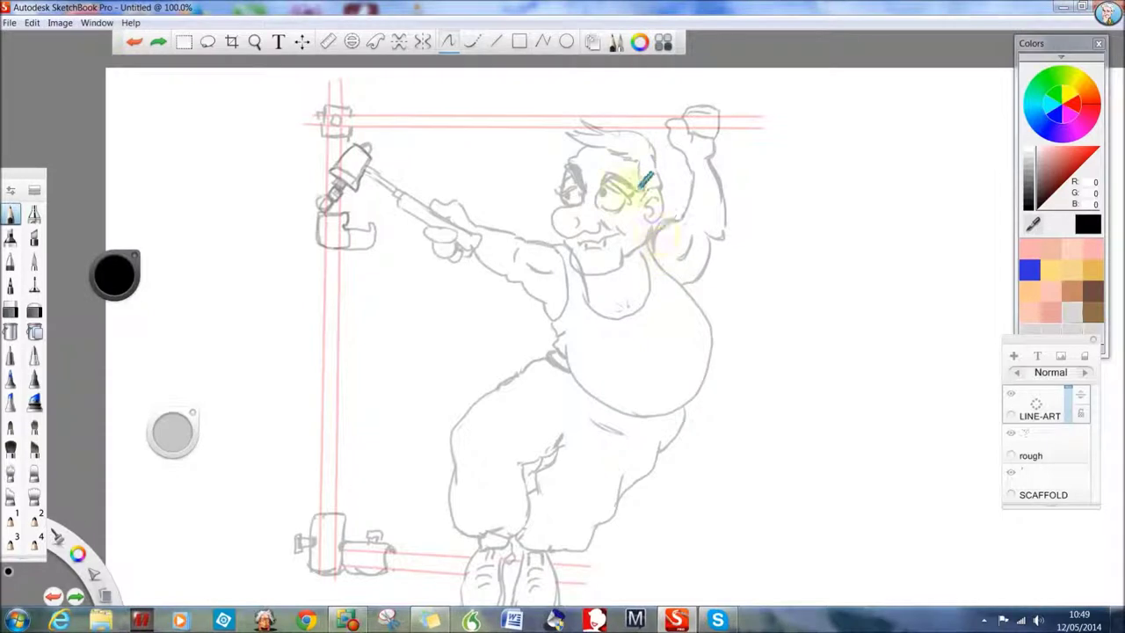
drag(606, 178, 634, 202)
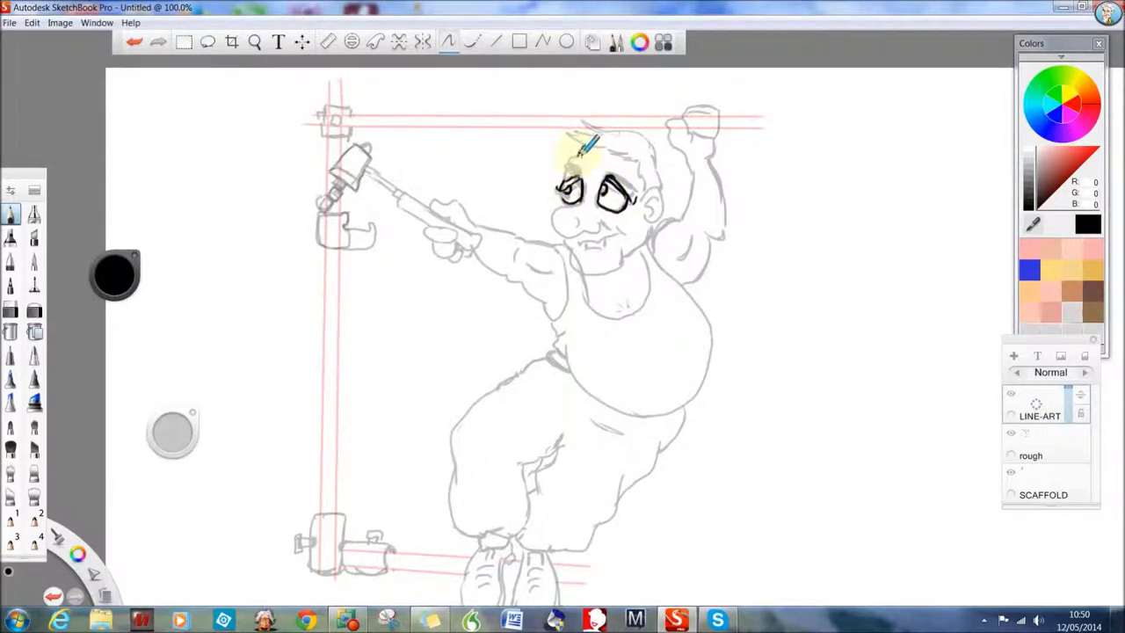
mouse_move(571, 166)
mouse_down()
mouse_move(621, 162)
mouse_move(634, 173)
mouse_move(600, 178)
mouse_move(570, 232)
mouse_move(583, 195)
mouse_move(559, 205)
mouse_move(560, 229)
mouse_move(598, 219)
mouse_up()
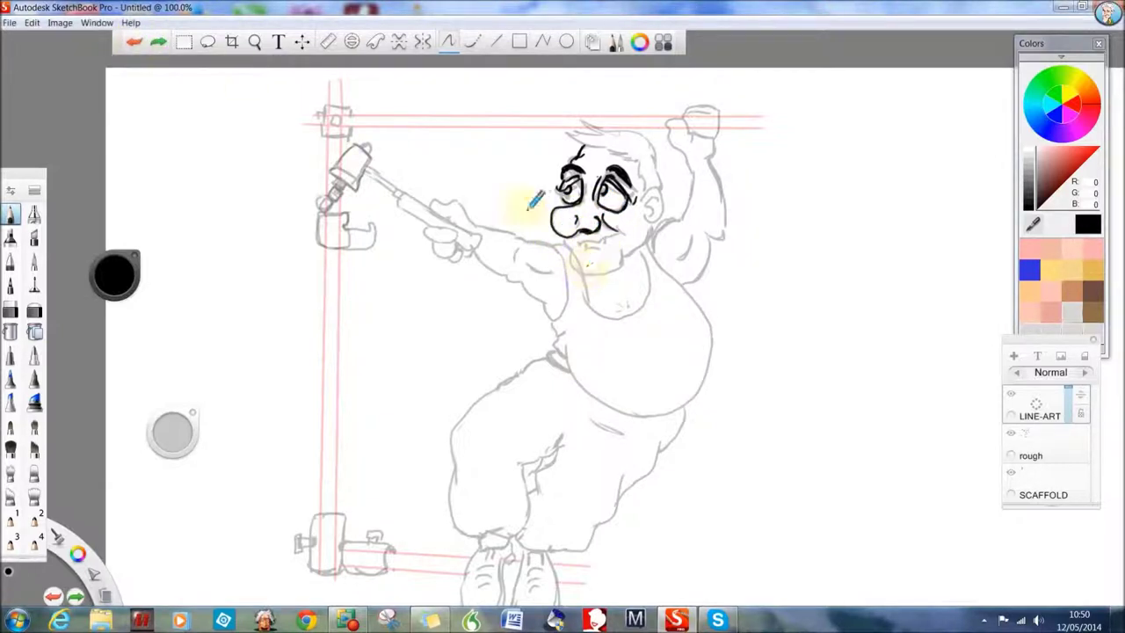
Step: Undo the last stroke and ink the nose detail, smiling mouth, chin and back of the head
click(134, 40)
mouse_move(601, 217)
mouse_down()
mouse_move(620, 242)
mouse_move(630, 218)
mouse_move(571, 240)
mouse_move(584, 227)
mouse_move(580, 243)
mouse_move(630, 243)
mouse_move(613, 271)
mouse_move(585, 271)
mouse_move(572, 241)
mouse_move(582, 271)
mouse_move(559, 226)
mouse_up()
drag(654, 159, 643, 135)
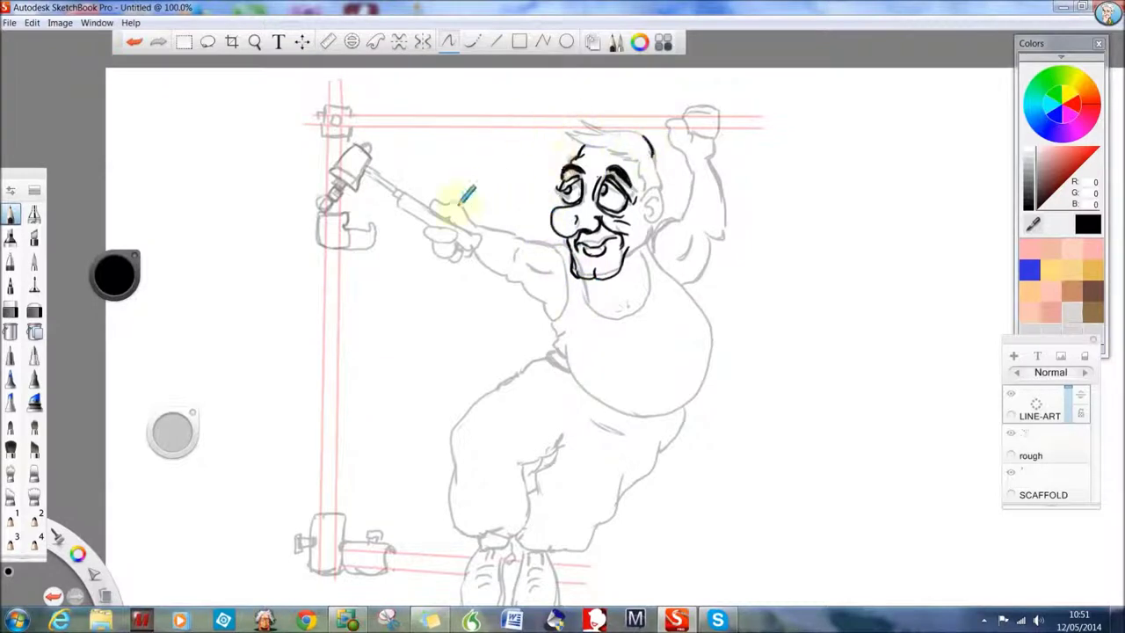
Step: Ink the raised arm and the fingers gripping the upper pole, erasing stray lines around the hand
mouse_move(648, 216)
mouse_down()
mouse_move(629, 251)
mouse_move(639, 241)
mouse_move(658, 256)
mouse_move(646, 244)
mouse_move(686, 214)
mouse_move(675, 254)
mouse_move(714, 235)
mouse_move(705, 267)
mouse_move(684, 279)
mouse_move(690, 211)
mouse_move(721, 234)
mouse_move(719, 160)
mouse_up()
mouse_move(672, 227)
mouse_down()
mouse_move(694, 166)
mouse_move(668, 115)
mouse_move(698, 120)
mouse_move(694, 137)
mouse_move(710, 123)
mouse_move(696, 107)
mouse_up()
click(11, 310)
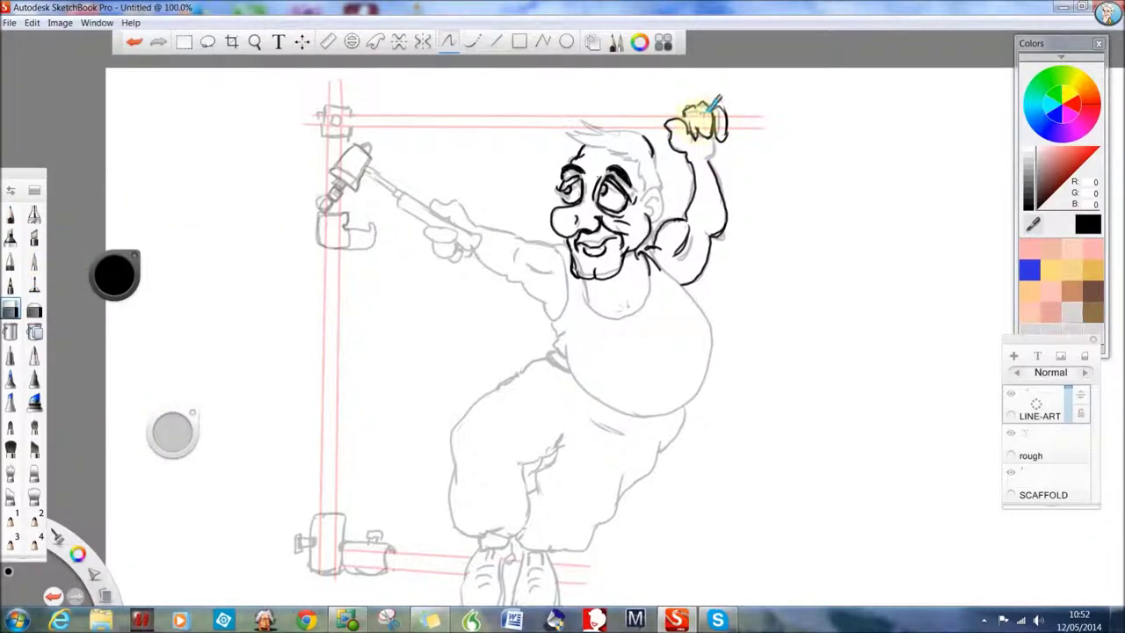
click(10, 213)
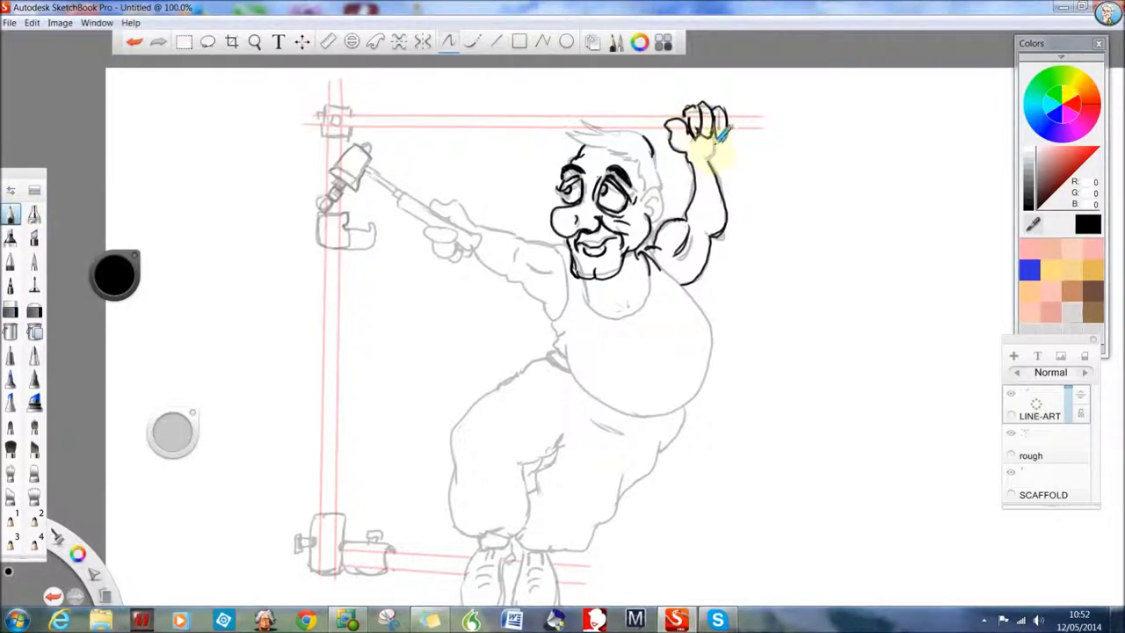
mouse_move(719, 138)
mouse_down()
mouse_move(695, 170)
mouse_move(714, 165)
mouse_up()
Step: Tidy the ink at the neck and ink the vest neckline, the outstretched arm and the hammer's grip
click(10, 310)
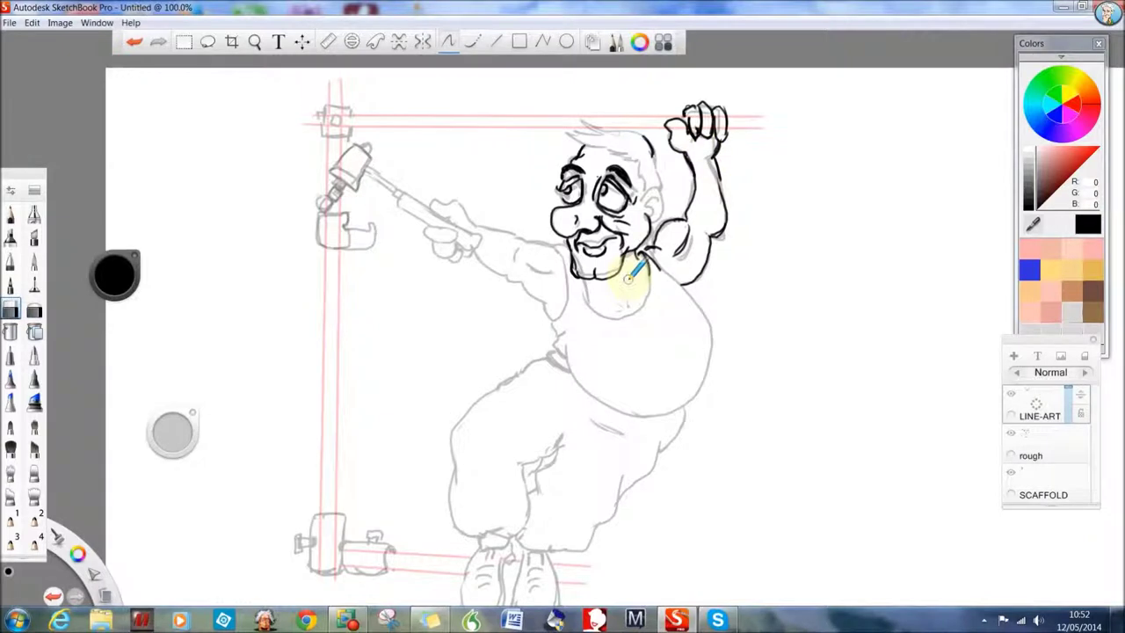
click(10, 215)
mouse_move(649, 255)
mouse_down()
mouse_move(650, 297)
mouse_move(654, 278)
mouse_move(631, 320)
mouse_move(654, 290)
mouse_move(633, 320)
mouse_move(585, 287)
mouse_move(571, 245)
mouse_move(566, 317)
mouse_move(545, 297)
mouse_move(556, 305)
mouse_move(554, 291)
mouse_move(521, 280)
mouse_move(560, 244)
mouse_move(525, 239)
mouse_move(521, 277)
mouse_move(508, 233)
mouse_move(482, 220)
mouse_move(507, 268)
mouse_move(478, 251)
mouse_move(475, 215)
mouse_move(460, 199)
mouse_move(437, 205)
mouse_move(463, 232)
mouse_up()
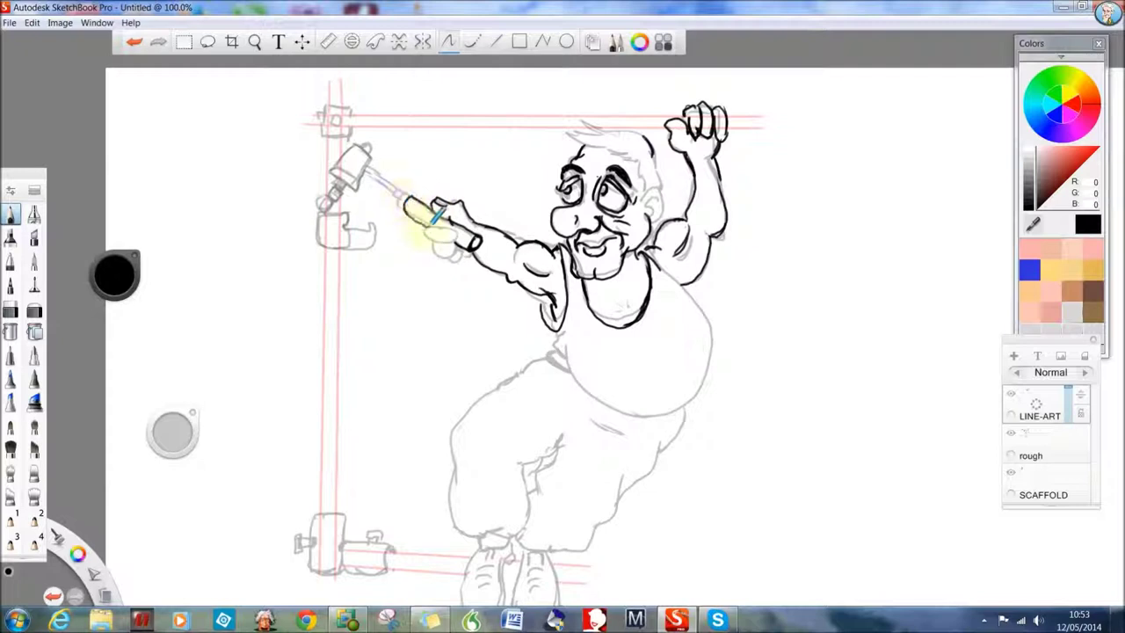
Step: Undo the freehand hammer shaft, redraw it with straight lines and ink the hammer head
mouse_move(400, 185)
mouse_down()
mouse_move(366, 167)
mouse_move(404, 199)
mouse_up()
key(ctrl+z)
click(496, 41)
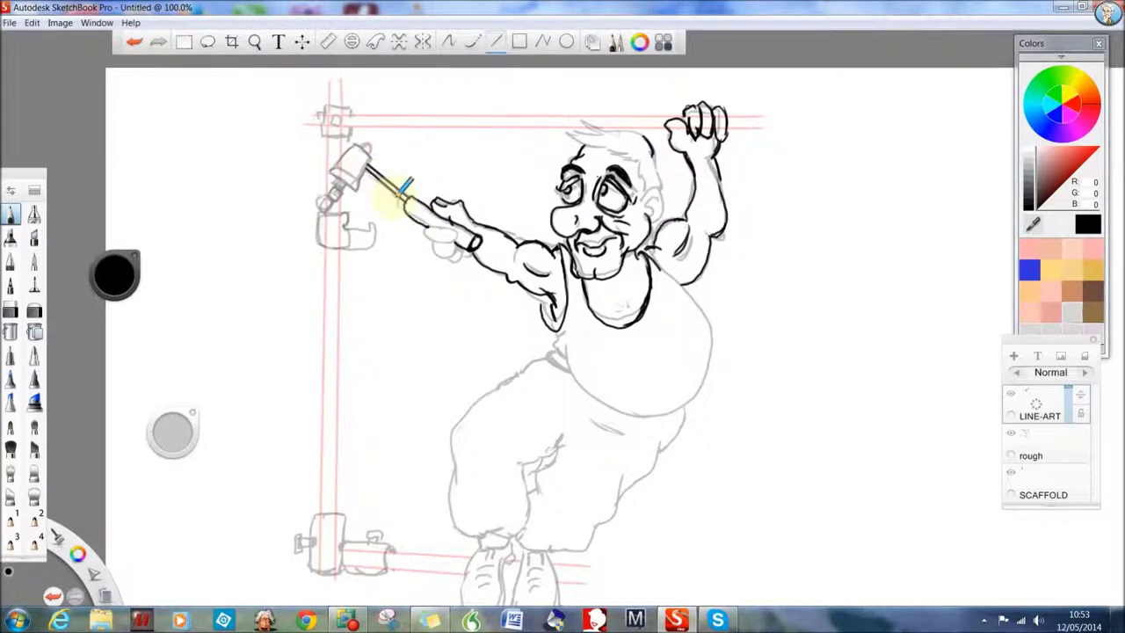
click(449, 41)
mouse_move(356, 141)
mouse_down()
mouse_move(361, 180)
mouse_move(332, 170)
mouse_move(356, 142)
mouse_up()
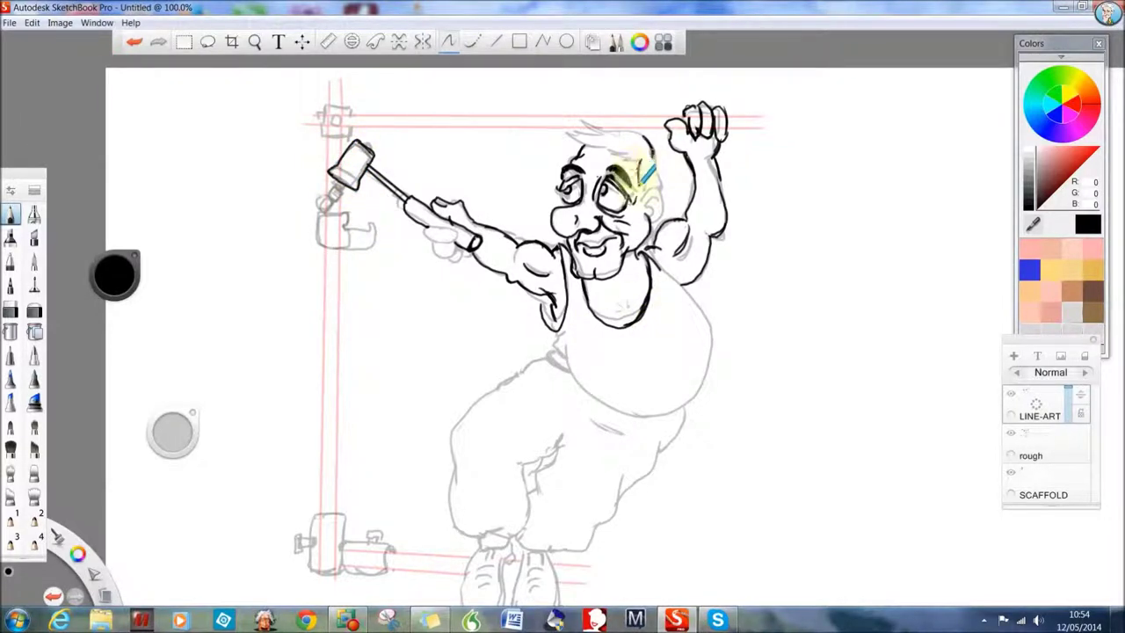
Step: Ink the ear, the sideburn and the hair with its swept fringe
mouse_move(647, 186)
mouse_down()
mouse_move(648, 201)
mouse_move(665, 158)
mouse_up()
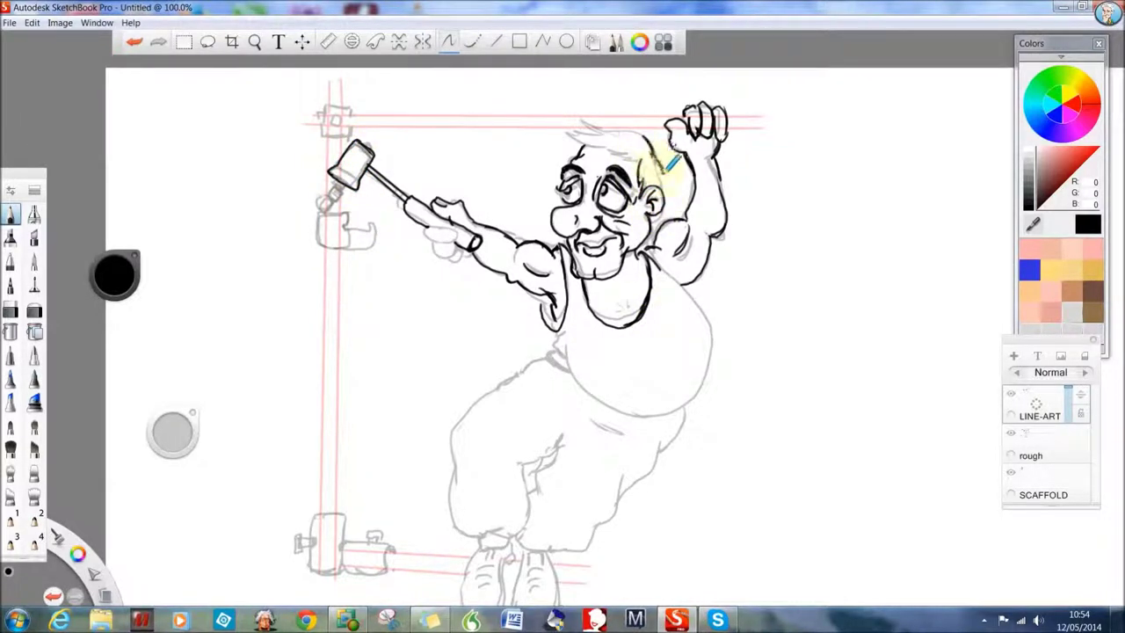
mouse_move(622, 127)
mouse_down()
mouse_move(609, 141)
mouse_move(596, 132)
mouse_move(601, 118)
mouse_move(577, 113)
mouse_up()
click(472, 42)
mouse_move(652, 258)
mouse_down()
mouse_move(712, 314)
mouse_move(711, 382)
mouse_up()
key(ctrl+z)
mouse_move(647, 251)
mouse_down()
mouse_move(716, 314)
mouse_move(703, 381)
mouse_move(572, 330)
mouse_up()
click(133, 41)
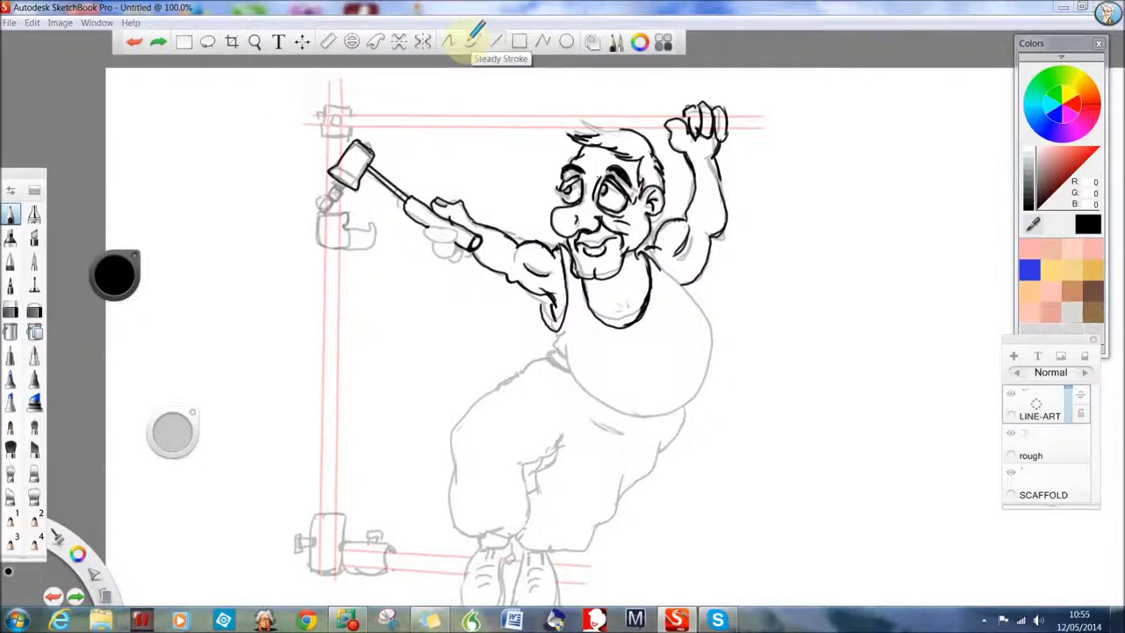
Step: Ink the vest's round belly outline with one smooth Steady Stroke curve and add the fold at its side freehand
mouse_move(657, 256)
mouse_down()
mouse_move(713, 319)
mouse_move(706, 382)
mouse_move(689, 402)
mouse_move(654, 412)
mouse_move(568, 347)
mouse_up()
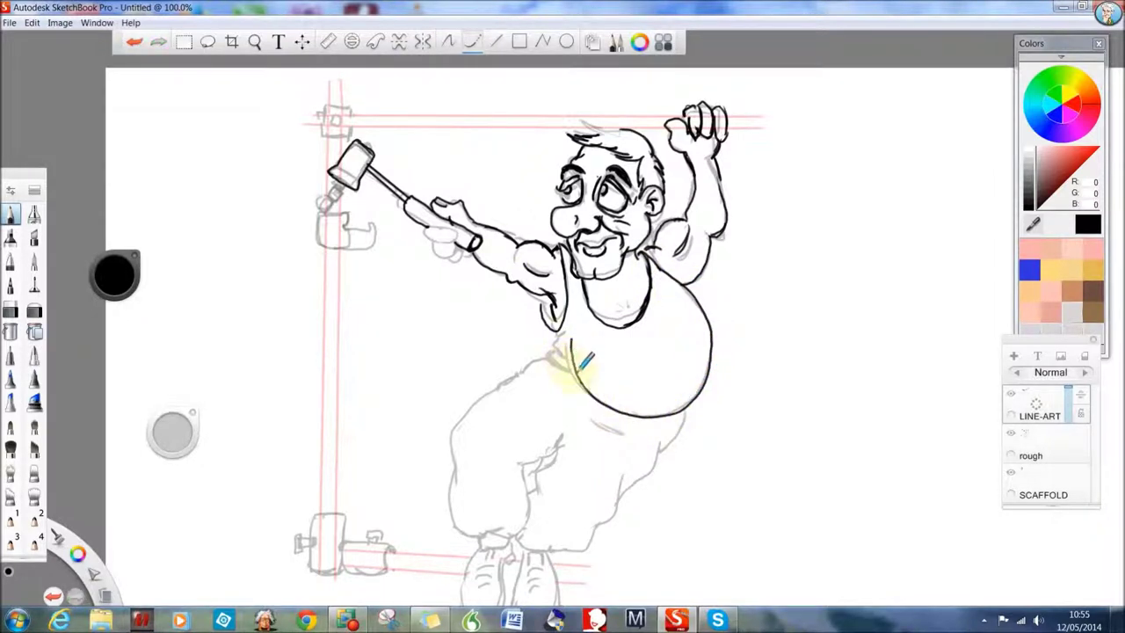
click(448, 41)
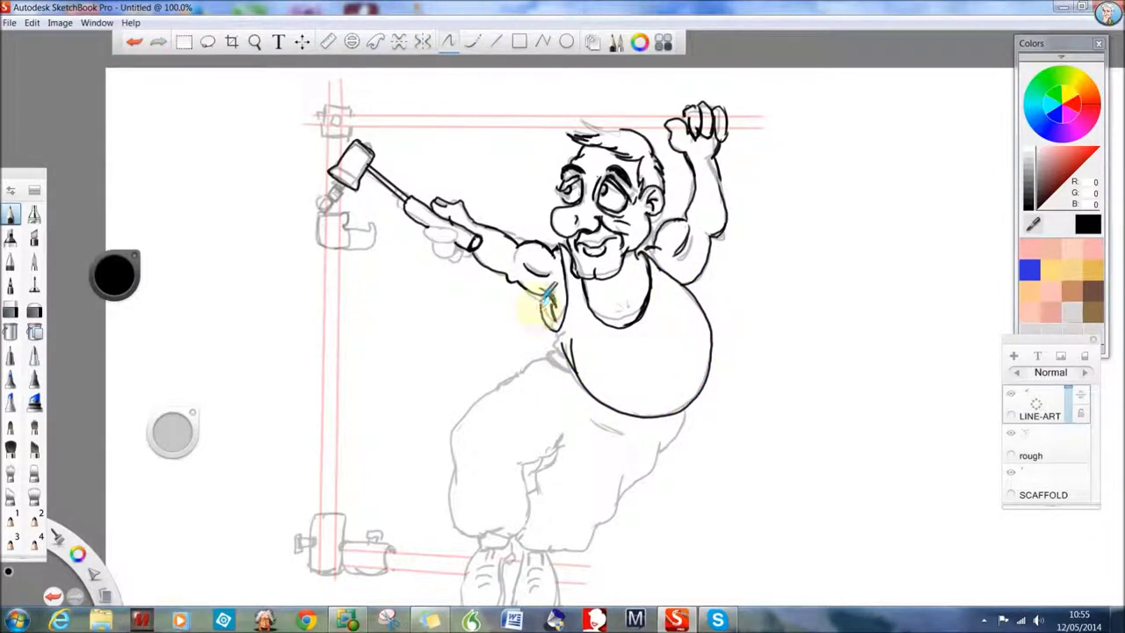
Step: Clean up the hammer arm's underside and armpit, and ink the armpit hair, waist and fingers around the hammer
drag(532, 295, 532, 274)
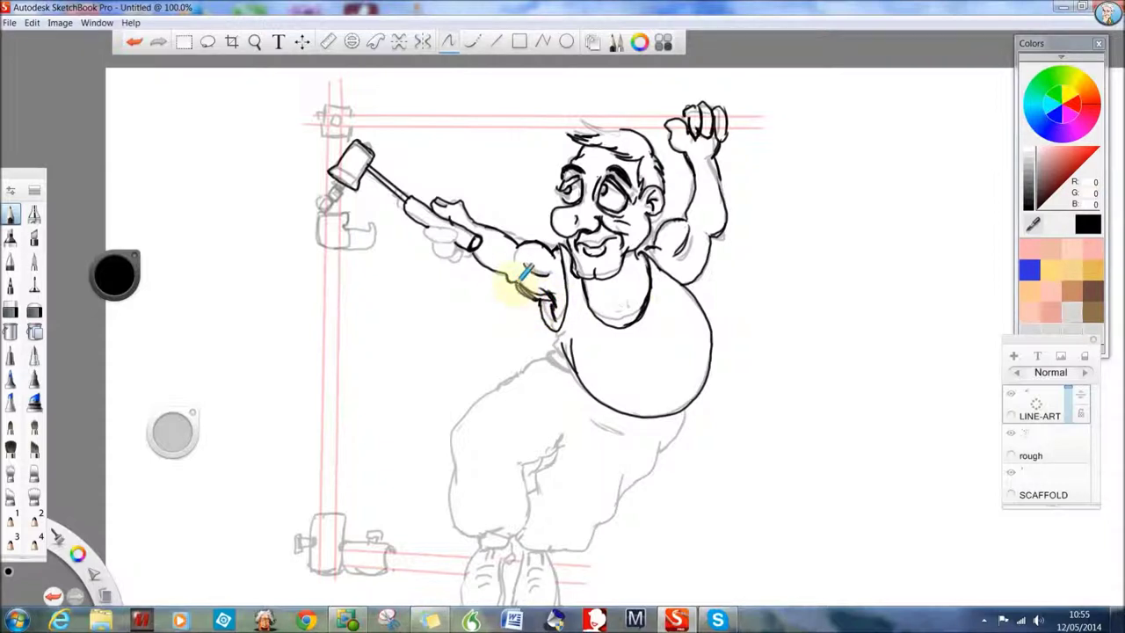
key(e)
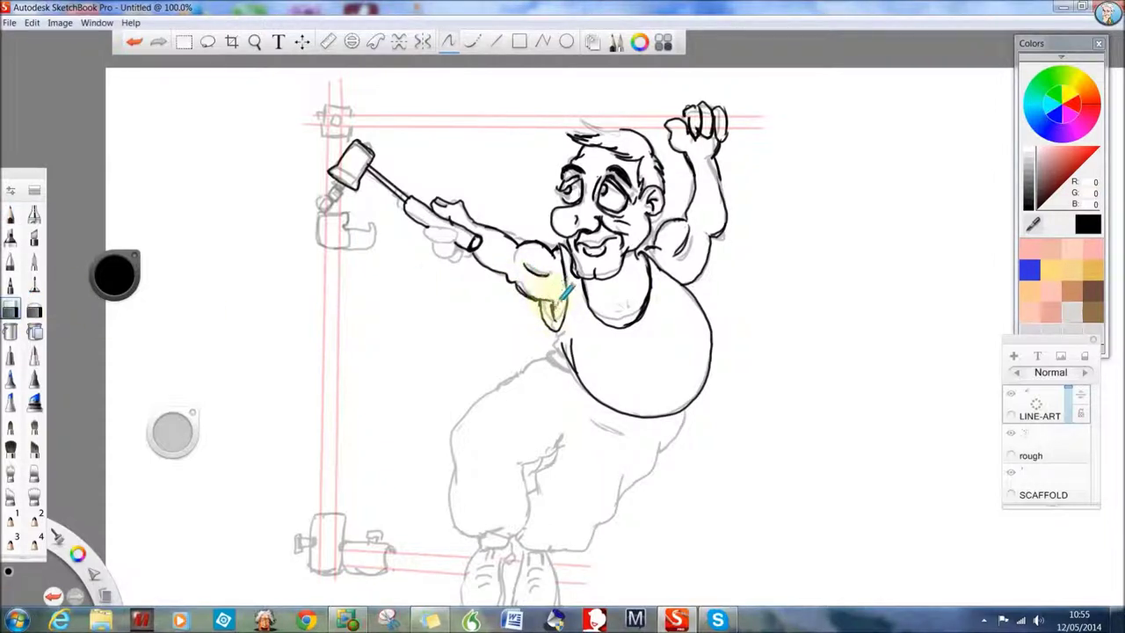
key(e)
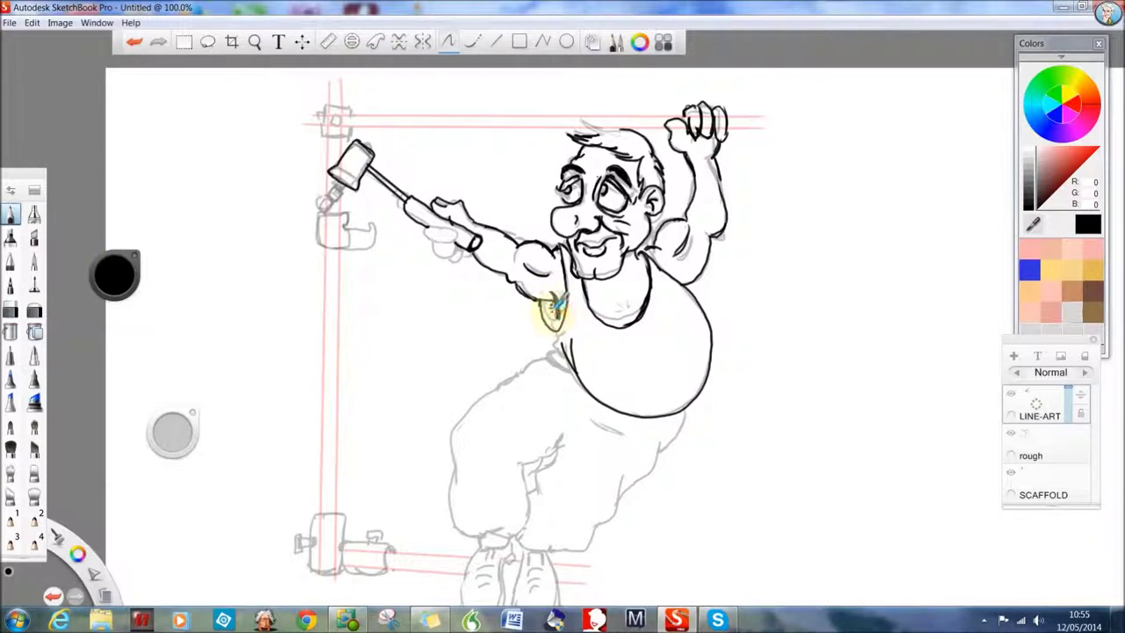
mouse_move(553, 306)
mouse_down()
mouse_move(540, 348)
mouse_move(585, 374)
mouse_move(557, 358)
mouse_move(528, 364)
mouse_move(563, 380)
mouse_up()
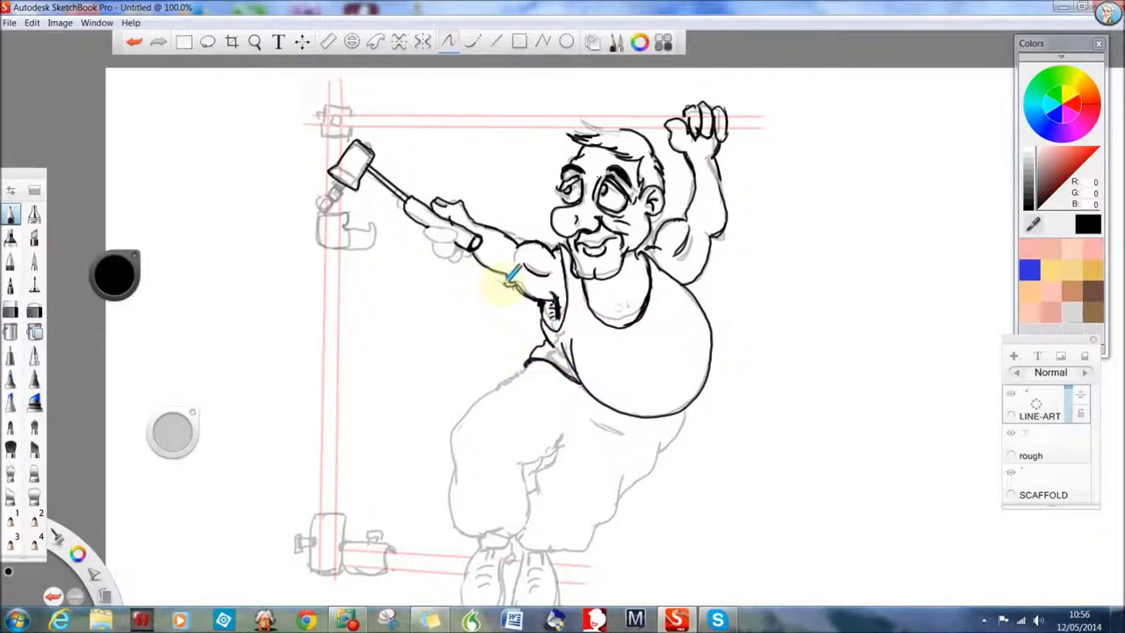
mouse_move(510, 279)
mouse_down()
mouse_move(476, 253)
mouse_move(453, 255)
mouse_move(429, 220)
mouse_move(450, 220)
mouse_move(450, 236)
mouse_move(434, 231)
mouse_move(468, 241)
mouse_move(438, 240)
mouse_move(469, 253)
mouse_move(446, 255)
mouse_move(515, 309)
mouse_move(431, 207)
mouse_up()
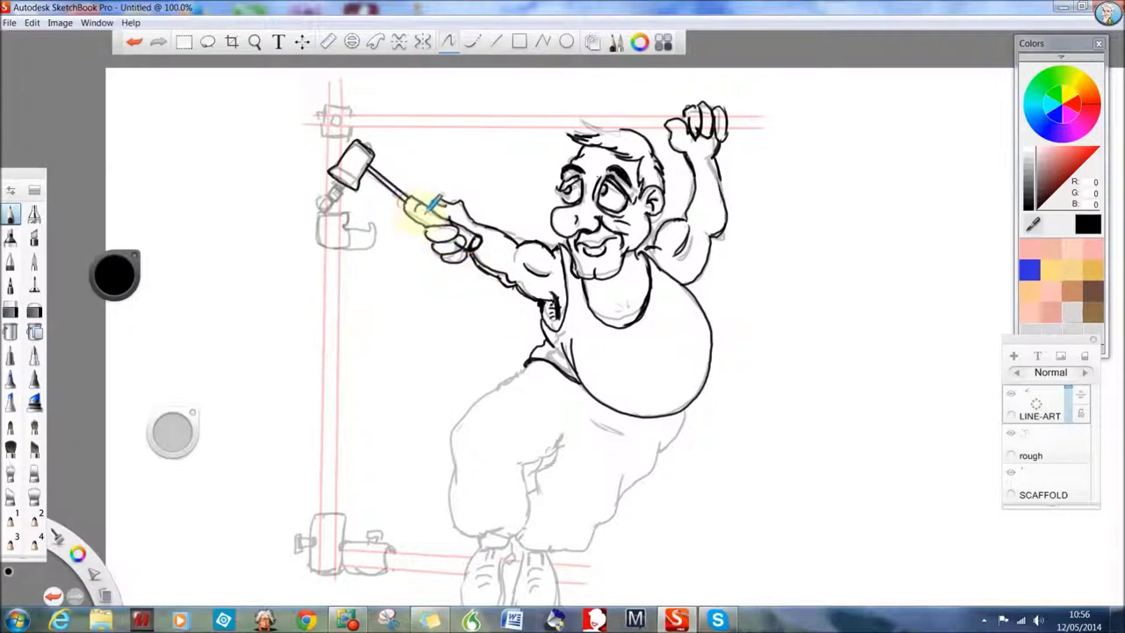
Step: Zoom out to 80.6% and ink both edges of the upper horizontal pole with straight lines
click(255, 41)
drag(271, 123, 256, 143)
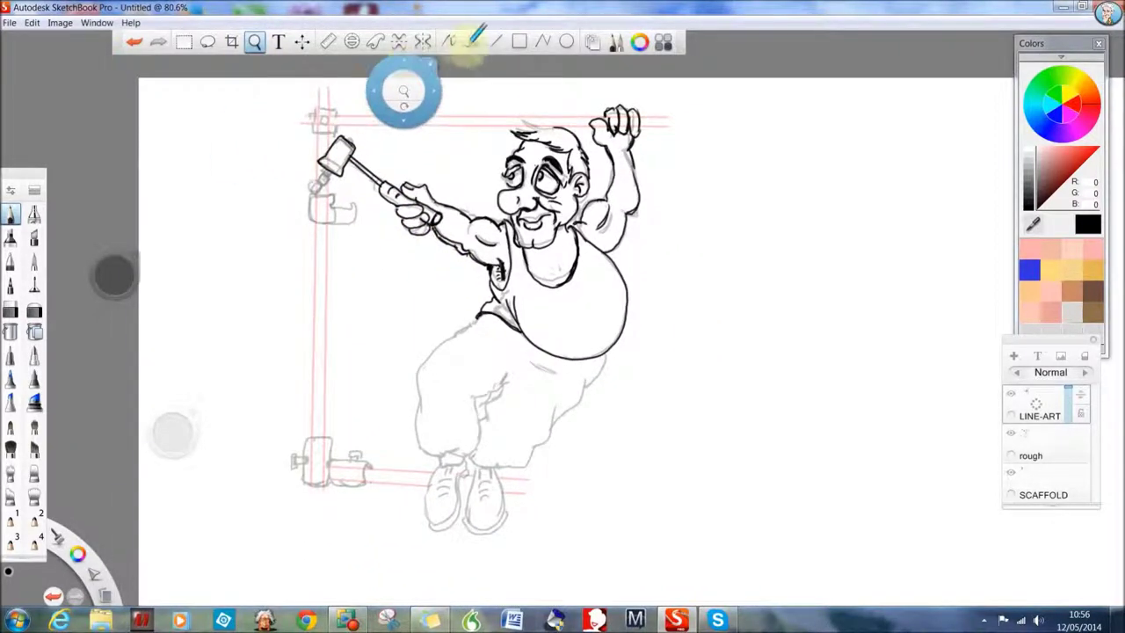
click(495, 41)
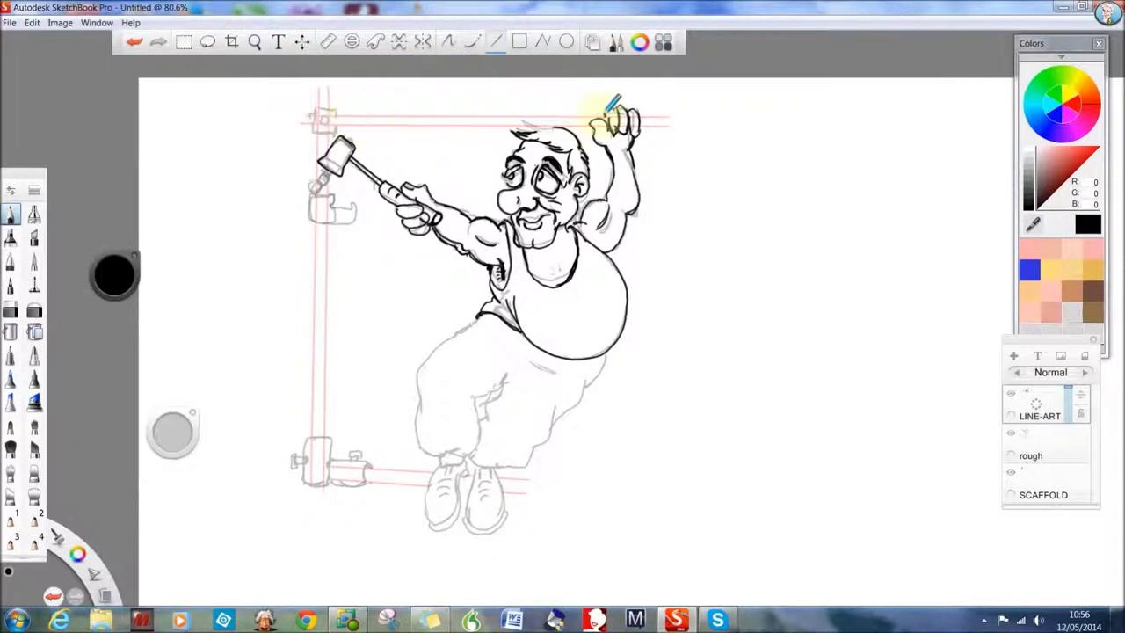
drag(607, 112, 536, 111)
drag(378, 107, 338, 114)
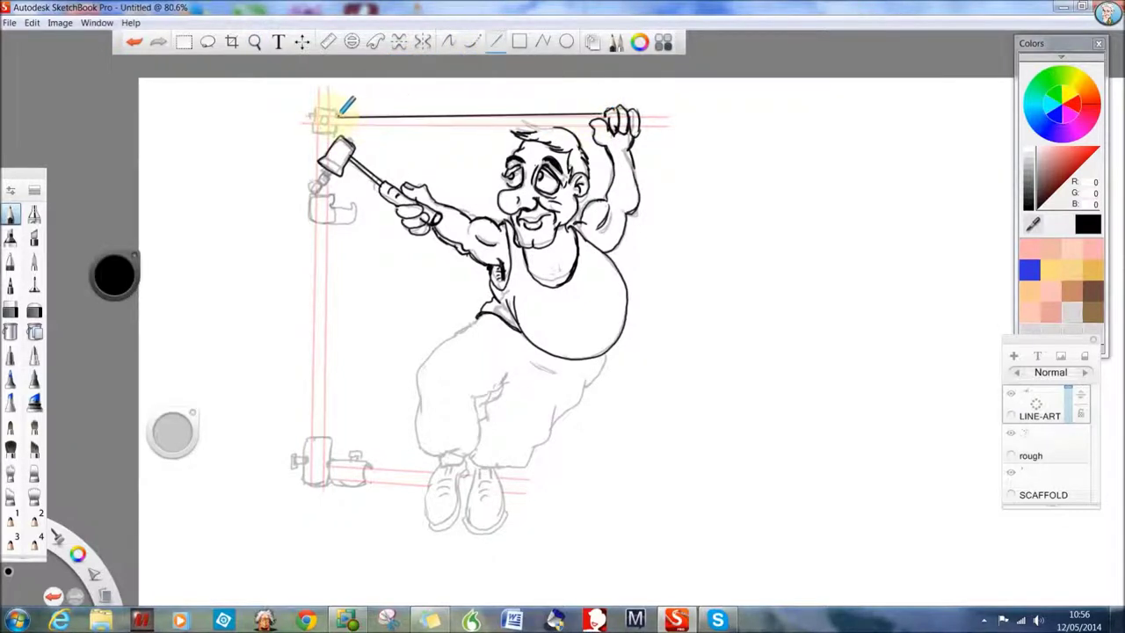
drag(600, 114, 352, 113)
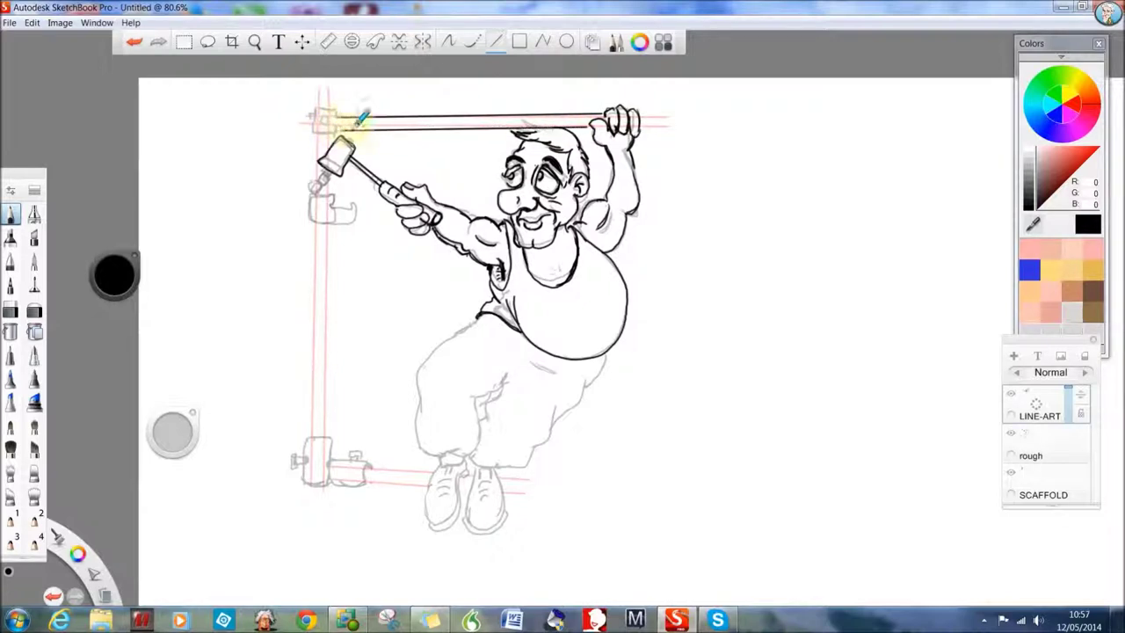
Step: Ink the clamp at the upper pole crossing and the short straight pole ends extending beyond it
click(448, 41)
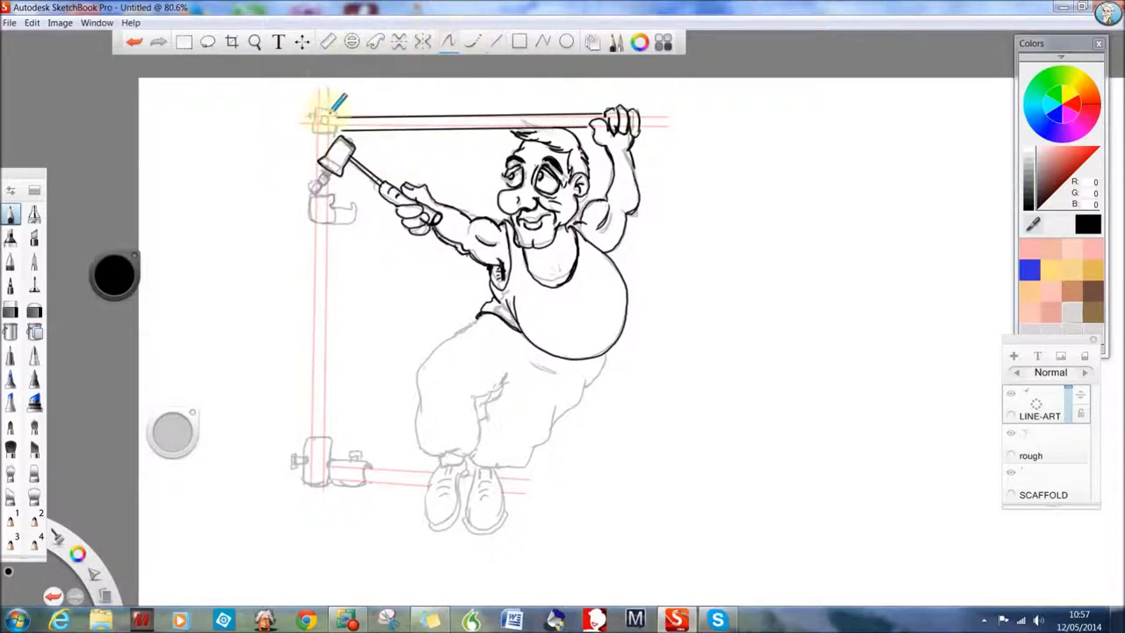
mouse_move(337, 106)
mouse_down()
mouse_move(315, 94)
mouse_move(327, 106)
mouse_up()
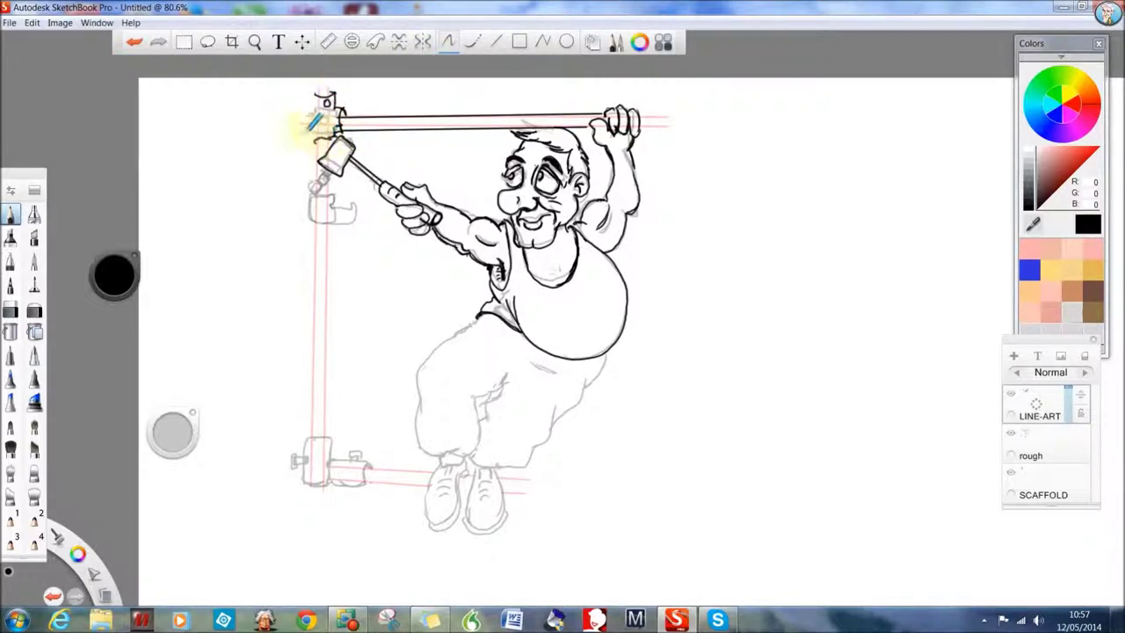
drag(323, 94, 327, 99)
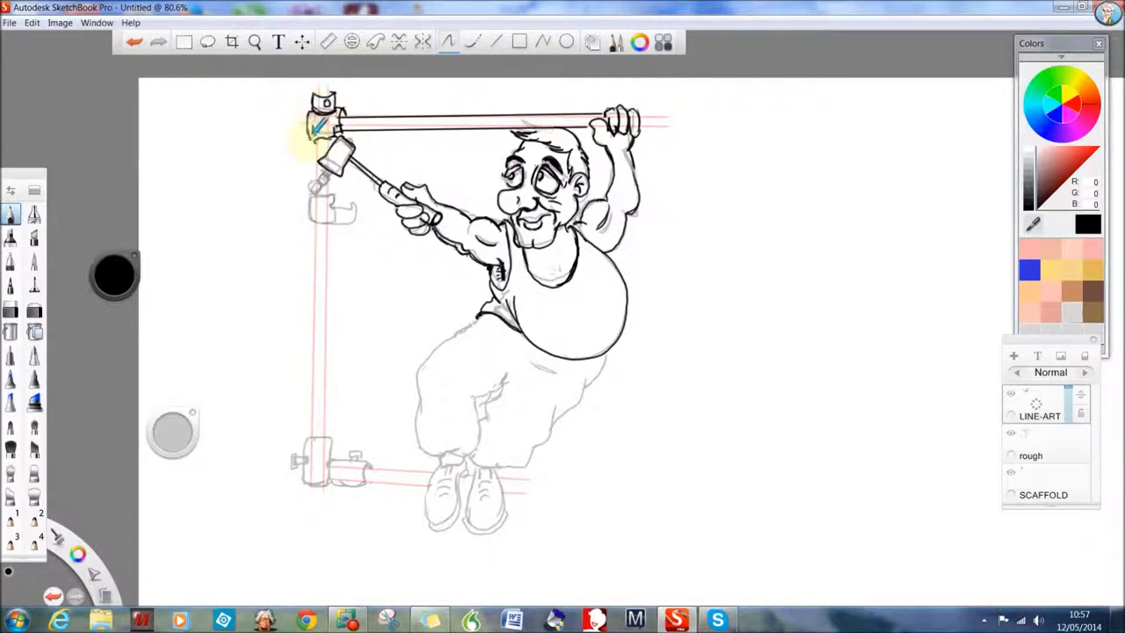
click(495, 42)
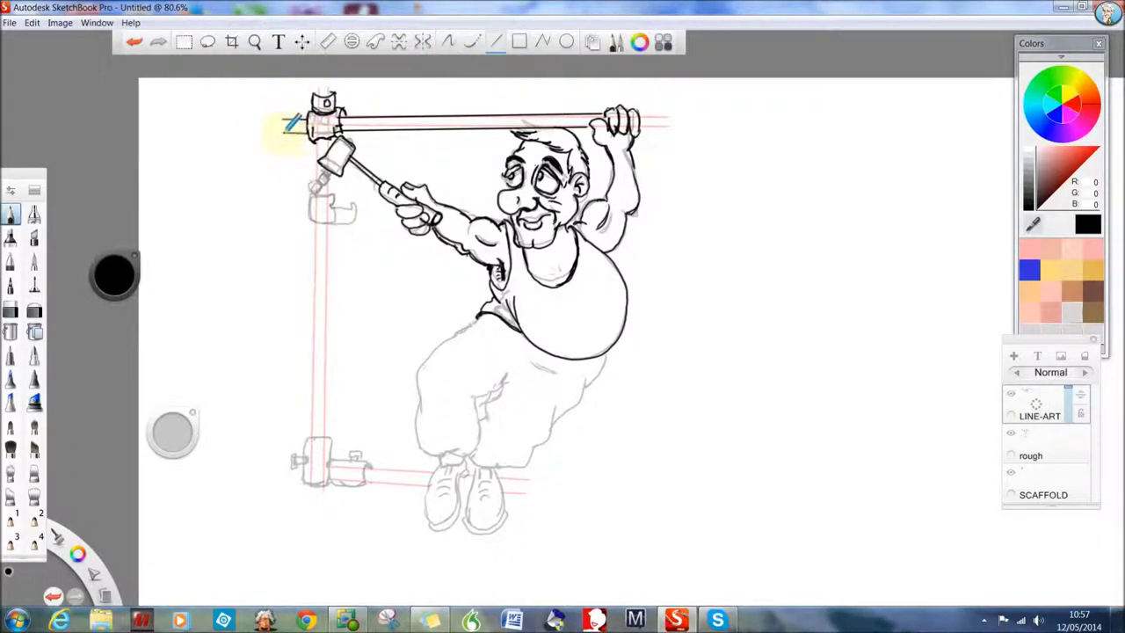
drag(330, 81, 316, 94)
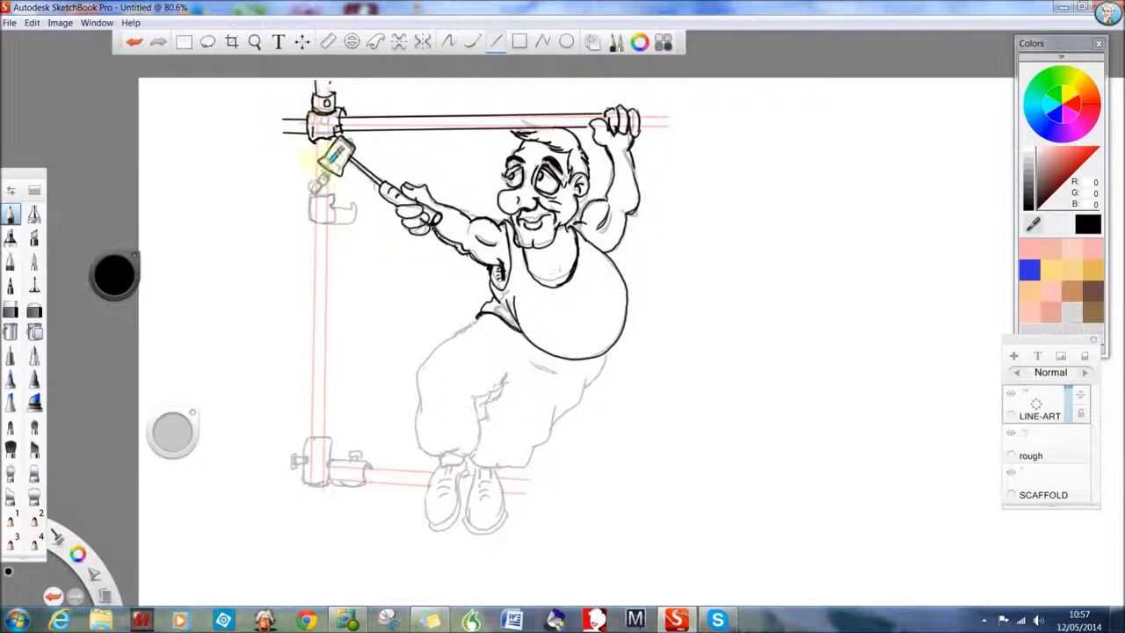
Step: Ink the bracket and bolt below the hammer on the vertical pole, and the two bolted clamps at its foot
click(449, 42)
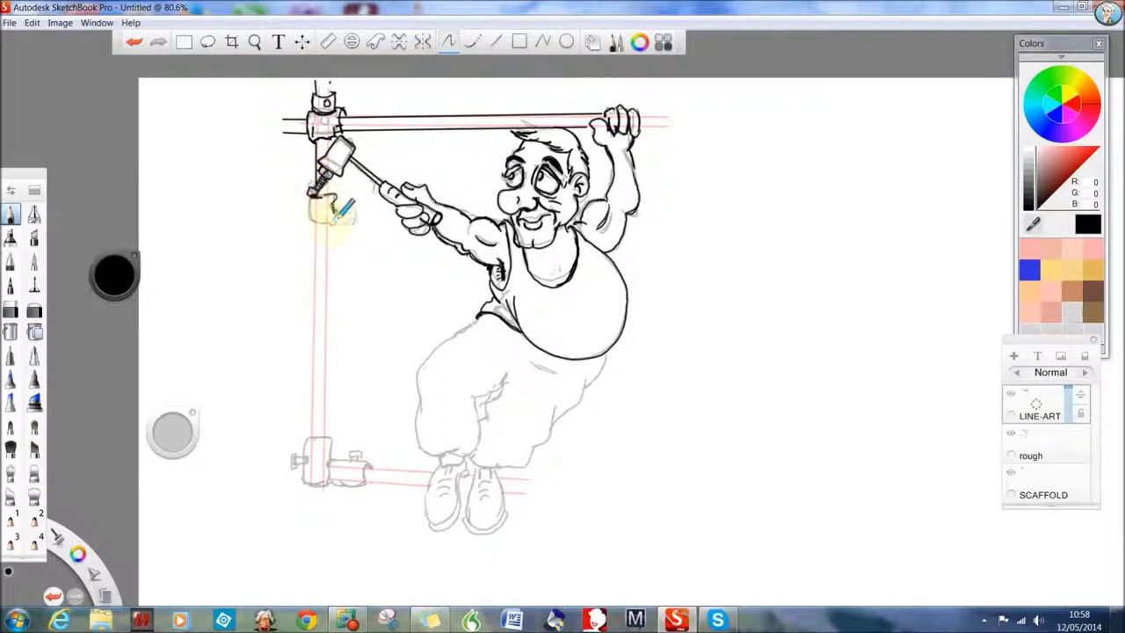
mouse_move(336, 216)
mouse_down()
mouse_move(315, 198)
mouse_move(334, 209)
mouse_up()
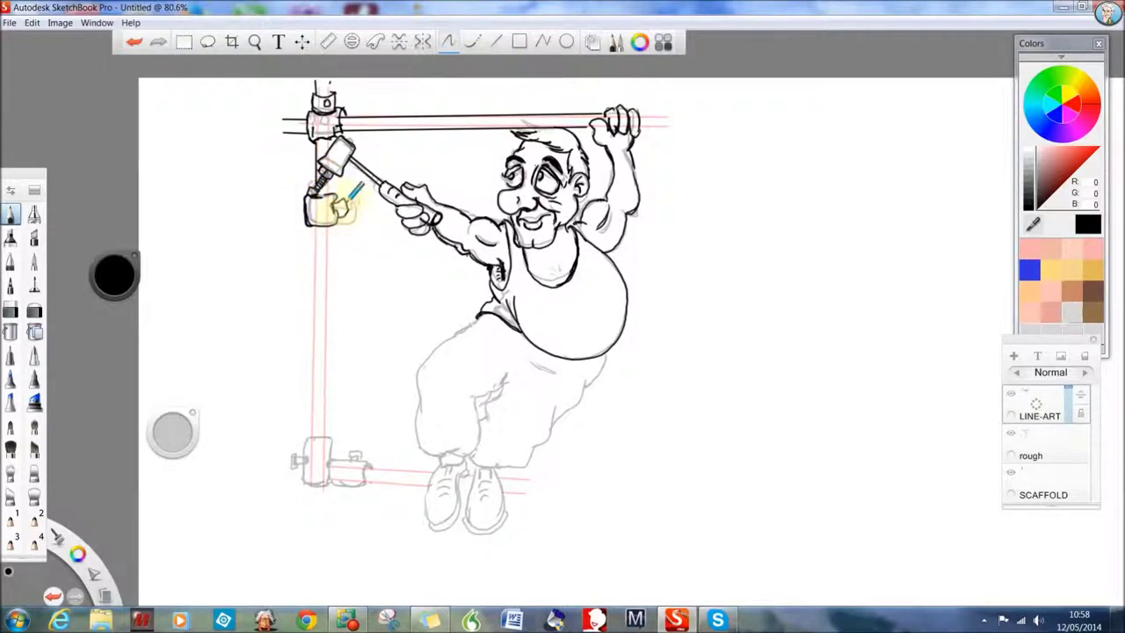
drag(358, 200, 346, 212)
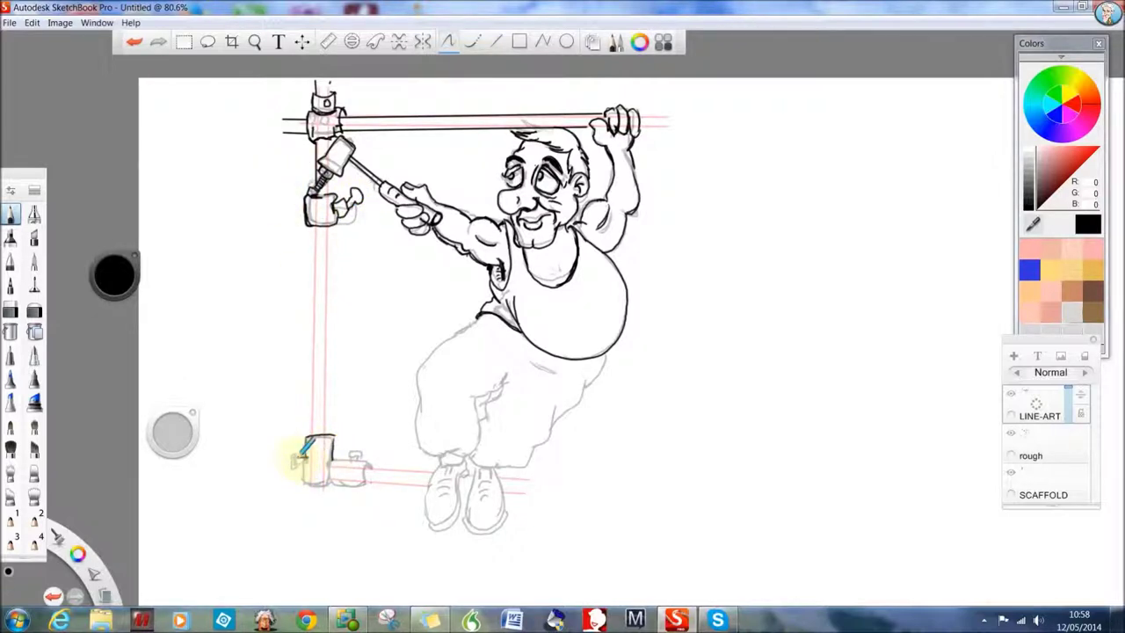
mouse_move(300, 459)
mouse_down()
mouse_move(361, 458)
mouse_move(344, 457)
mouse_move(327, 466)
mouse_move(371, 464)
mouse_move(366, 480)
mouse_move(339, 483)
mouse_move(334, 458)
mouse_move(360, 456)
mouse_up()
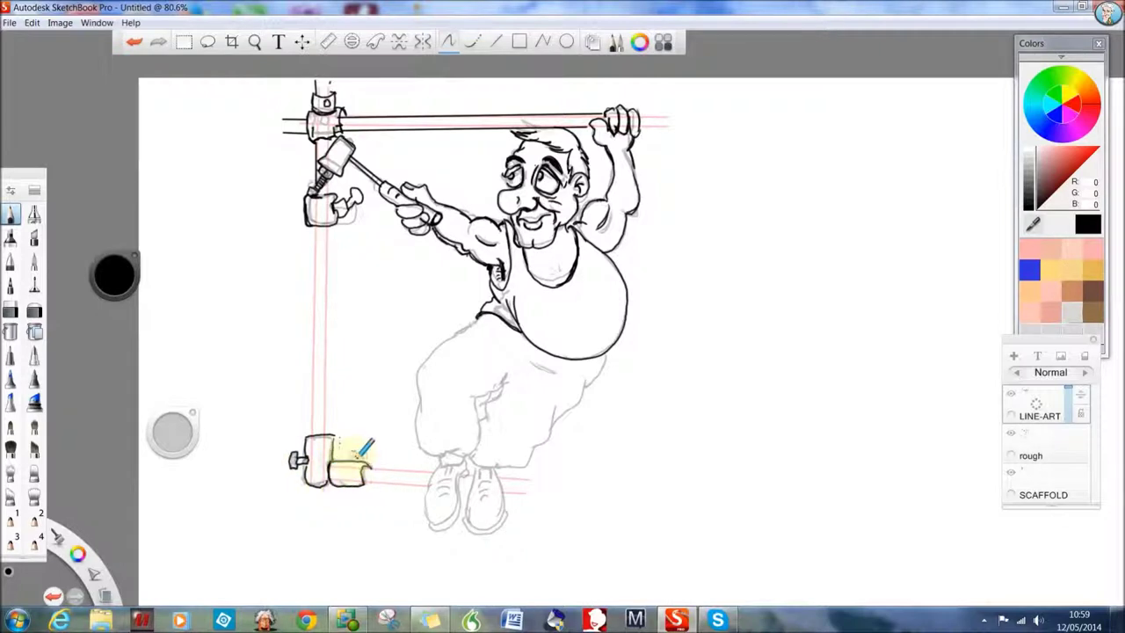
Step: Ink both edges of the vertical pole with straight lines, from the hammer bracket to the foot clamps and a short way below them
click(495, 41)
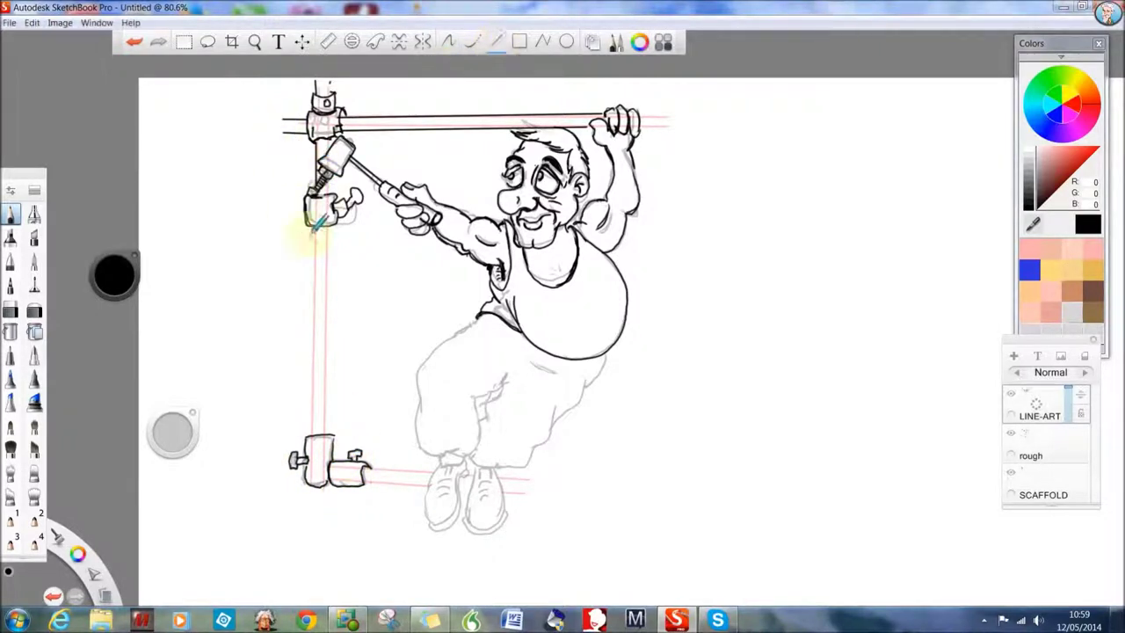
drag(315, 432, 314, 434)
drag(331, 226, 326, 435)
drag(332, 477, 324, 472)
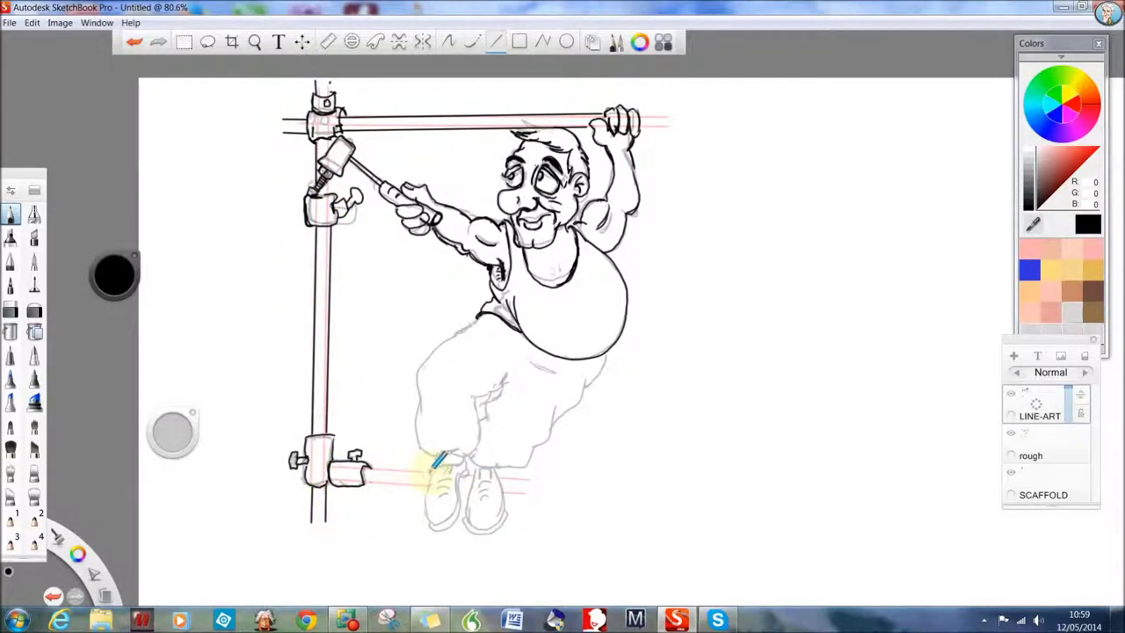
Step: Ink both edges of the lower horizontal pole with straight lines on either side of the shoes, redoing the misplaced stroke
mouse_move(429, 472)
mouse_down()
mouse_move(366, 469)
mouse_move(364, 483)
mouse_up()
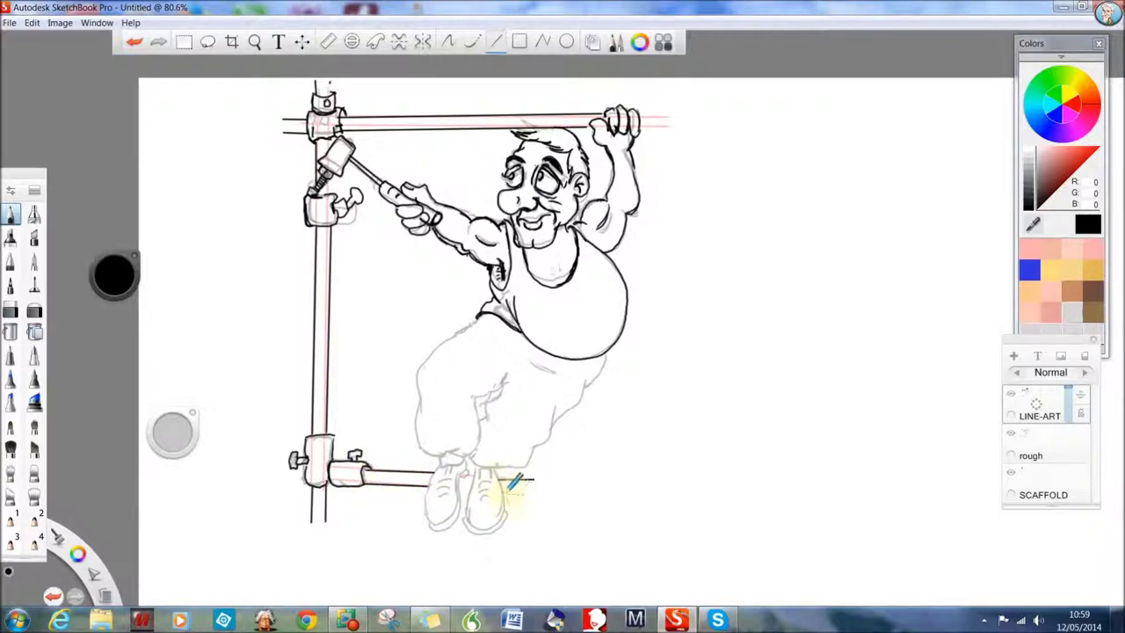
key(ctrl+z)
drag(507, 490, 503, 495)
click(448, 42)
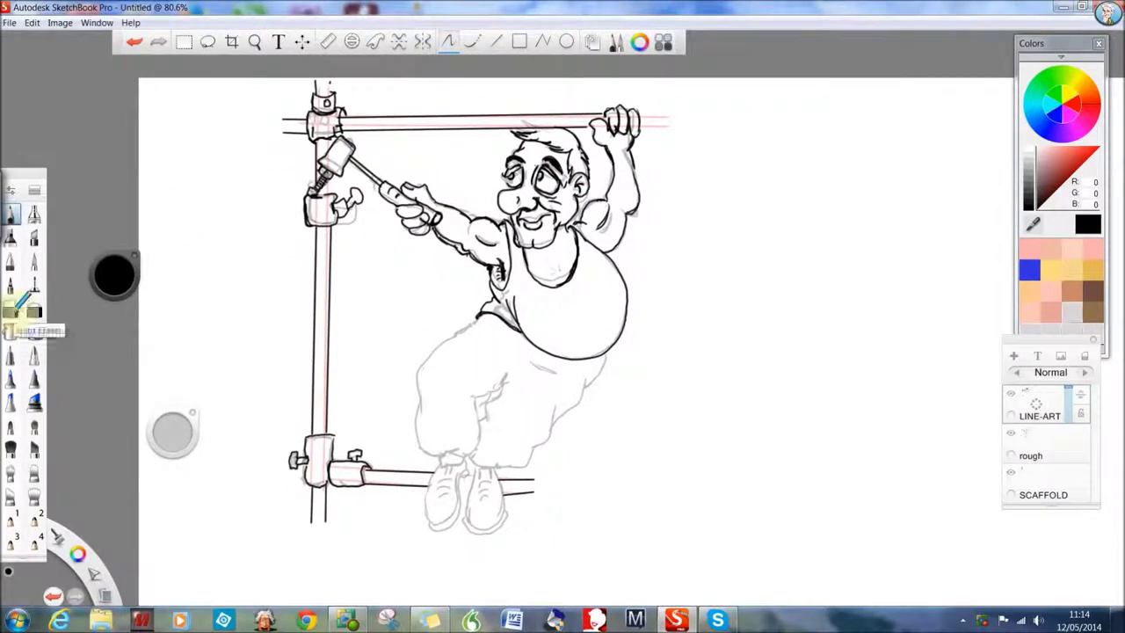
Step: On the rough layer, erase the bent front leg and resketch it raised, with its foot braced against the vertical pole
click(11, 310)
click(1037, 445)
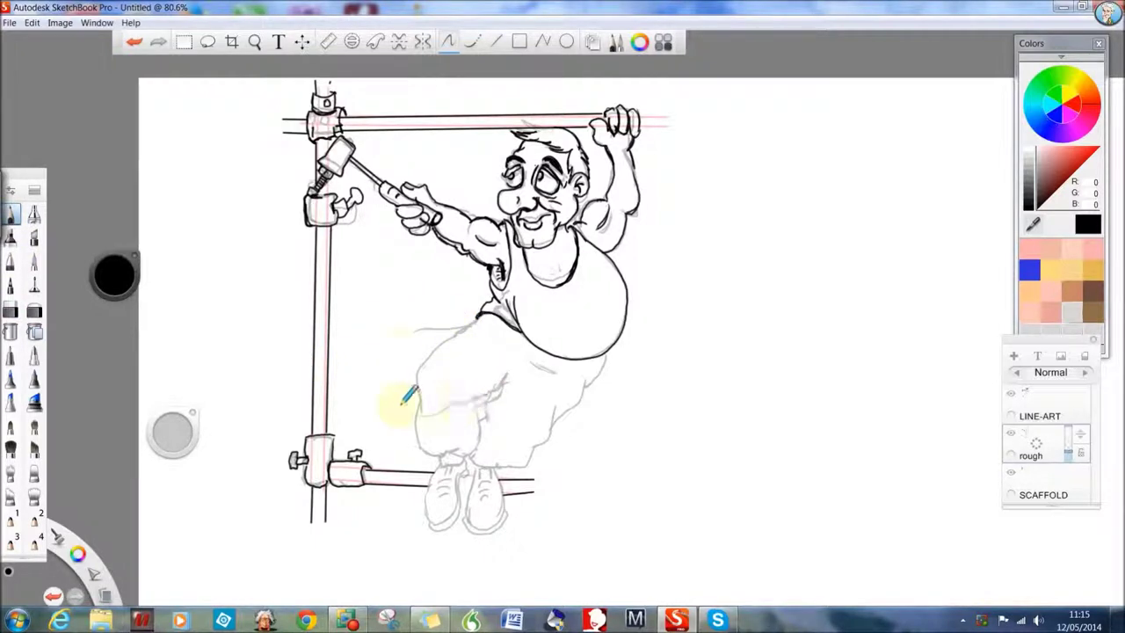
mouse_move(426, 330)
mouse_down()
mouse_move(403, 350)
mouse_move(416, 410)
mouse_move(363, 413)
mouse_move(352, 392)
mouse_move(343, 406)
mouse_move(328, 382)
mouse_move(352, 411)
mouse_move(308, 378)
mouse_move(350, 414)
mouse_move(312, 416)
mouse_move(308, 380)
mouse_move(356, 397)
mouse_up()
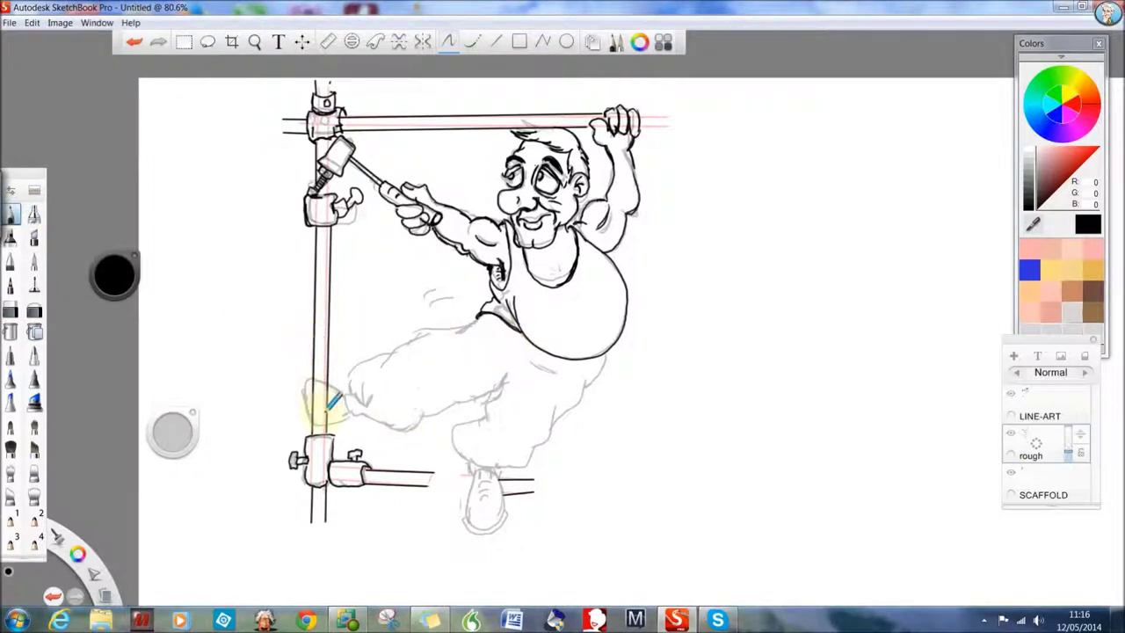
Step: On the LINE-ART layer, extend the lower pole to the standing foot and ink the outer and lower outlines of both trouser legs
click(1044, 405)
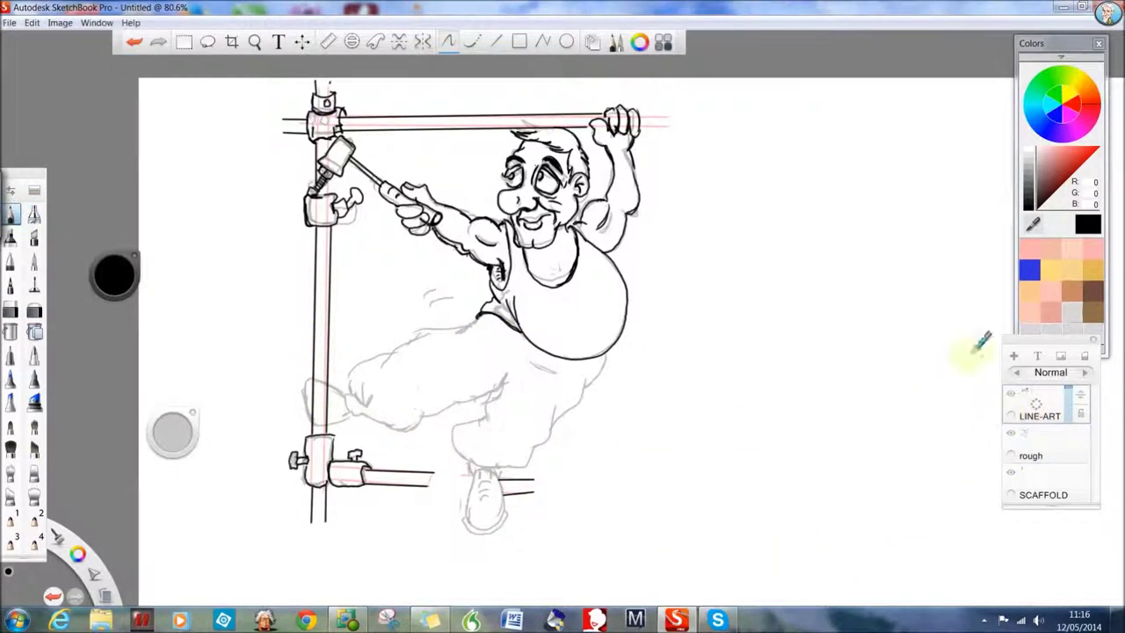
click(495, 41)
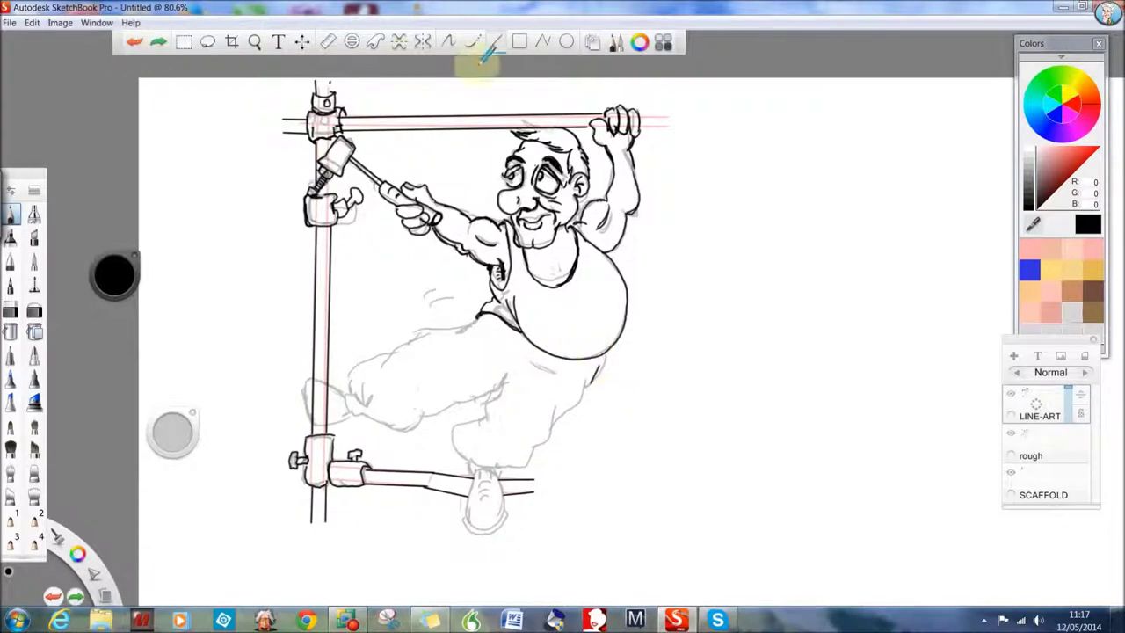
click(448, 41)
mouse_move(552, 432)
mouse_down()
mouse_move(533, 464)
mouse_move(502, 464)
mouse_move(458, 439)
mouse_move(495, 413)
mouse_move(466, 409)
mouse_move(521, 380)
mouse_move(389, 430)
mouse_up()
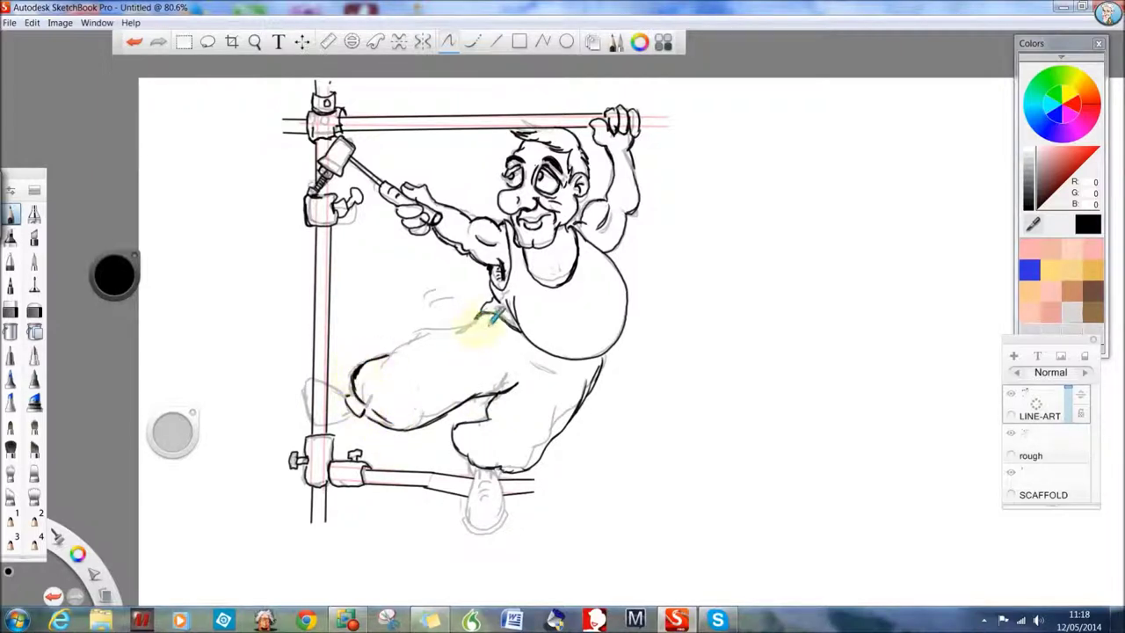
Step: Ink the raised thigh's upper edge and the fabric creases at the waist, knees and hip of the trousers
drag(469, 335, 489, 328)
drag(581, 365, 579, 393)
mouse_move(442, 331)
mouse_down()
mouse_move(469, 327)
mouse_move(383, 357)
mouse_up()
drag(425, 368, 432, 387)
drag(507, 425, 529, 428)
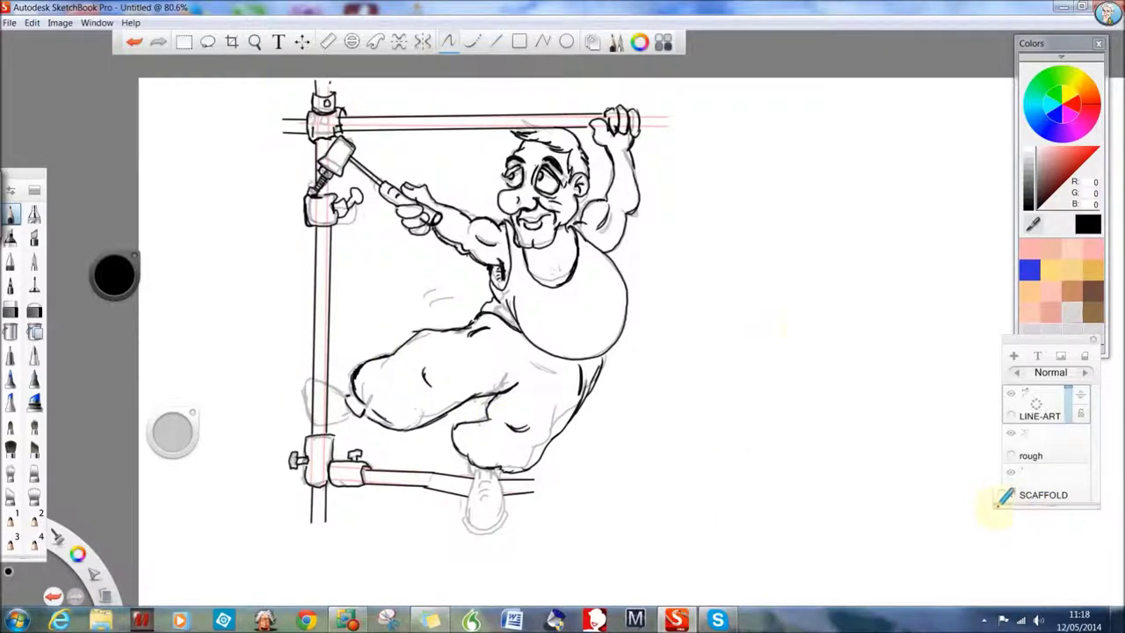
Step: Ink the upper pole's straight end beyond the gripping hand and delete the SCAFFOLD layer
click(496, 41)
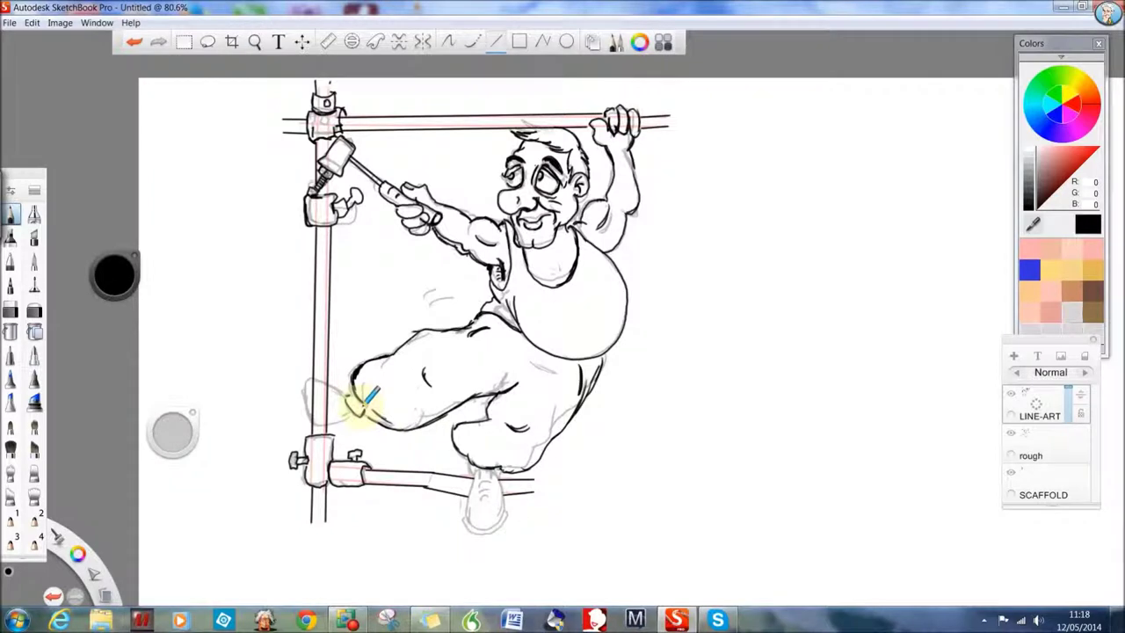
drag(1043, 486, 1007, 485)
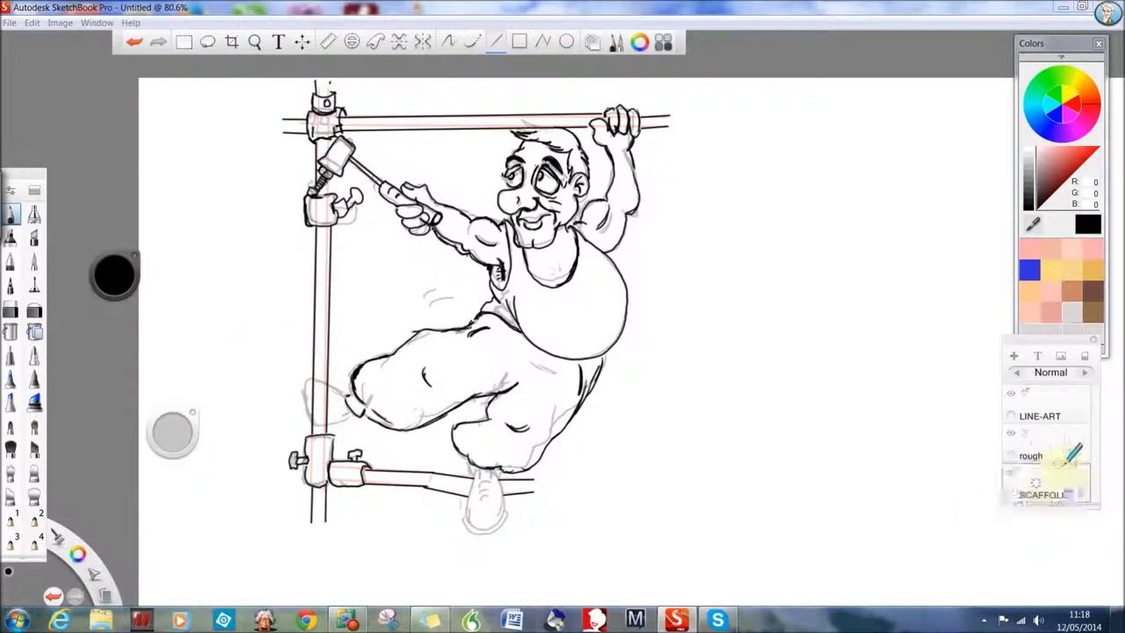
drag(1038, 445, 1005, 444)
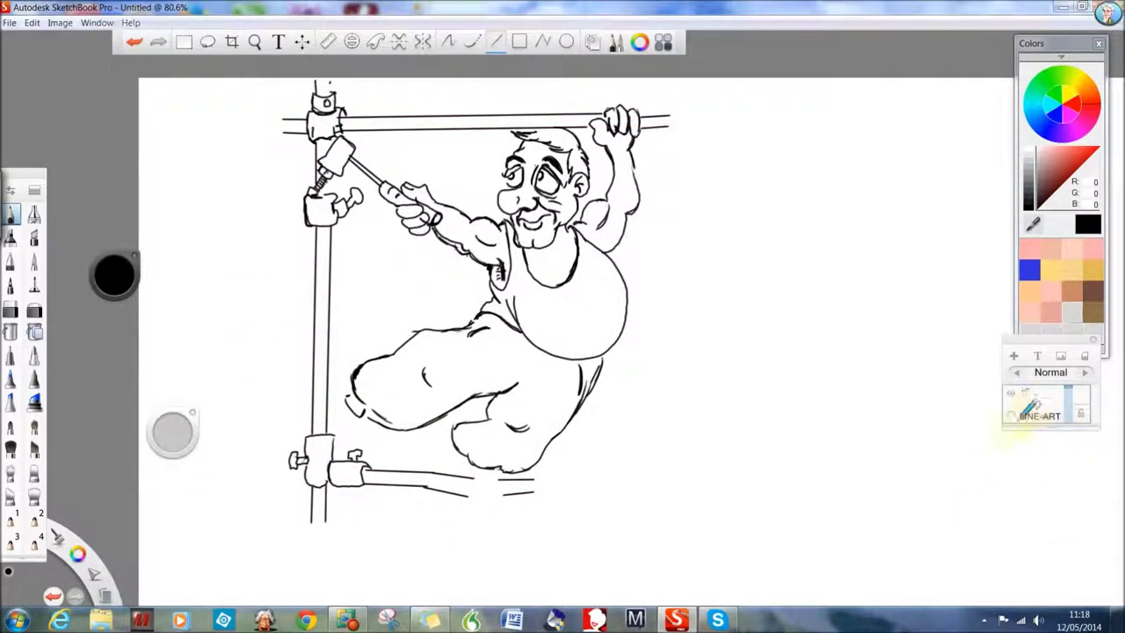
drag(501, 495, 499, 477)
click(134, 43)
click(133, 42)
Step: On the LINE-ART layer, ink the ankle and the laced shoe standing on the lower pole, including its sole and toe cap
click(1043, 405)
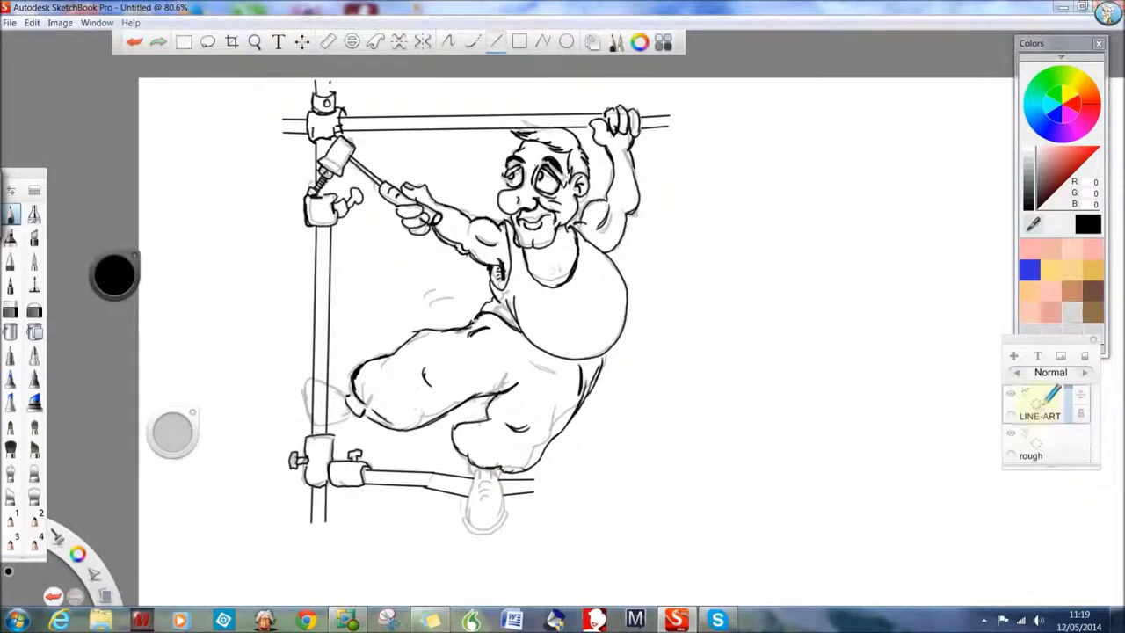
click(449, 42)
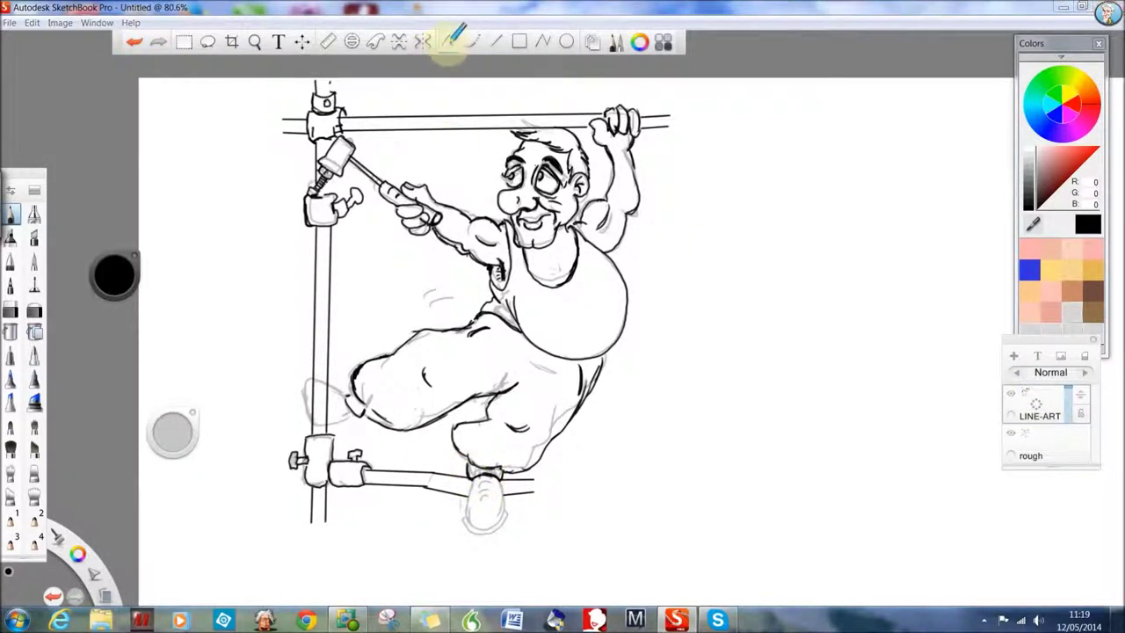
mouse_move(506, 517)
mouse_down()
mouse_move(473, 478)
mouse_move(465, 502)
mouse_move(511, 499)
mouse_up()
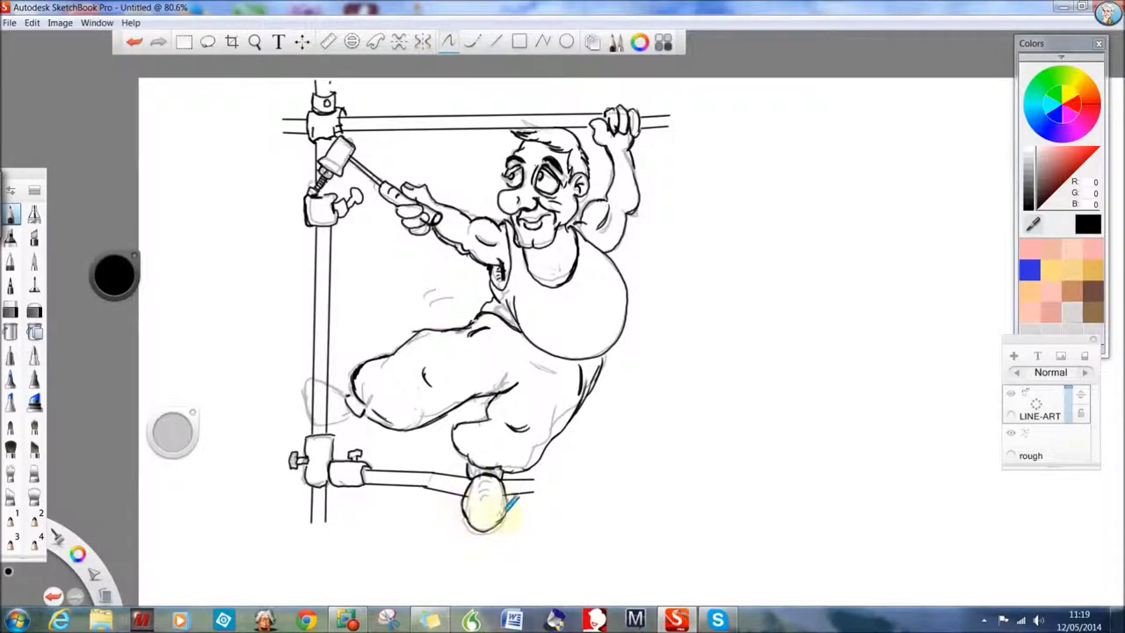
mouse_move(494, 537)
mouse_down()
mouse_move(462, 510)
mouse_move(475, 499)
mouse_move(515, 504)
mouse_move(481, 468)
mouse_move(489, 480)
mouse_move(493, 466)
mouse_move(483, 464)
mouse_move(484, 484)
mouse_move(502, 506)
mouse_move(477, 500)
mouse_move(487, 476)
mouse_move(499, 489)
mouse_move(492, 523)
mouse_up()
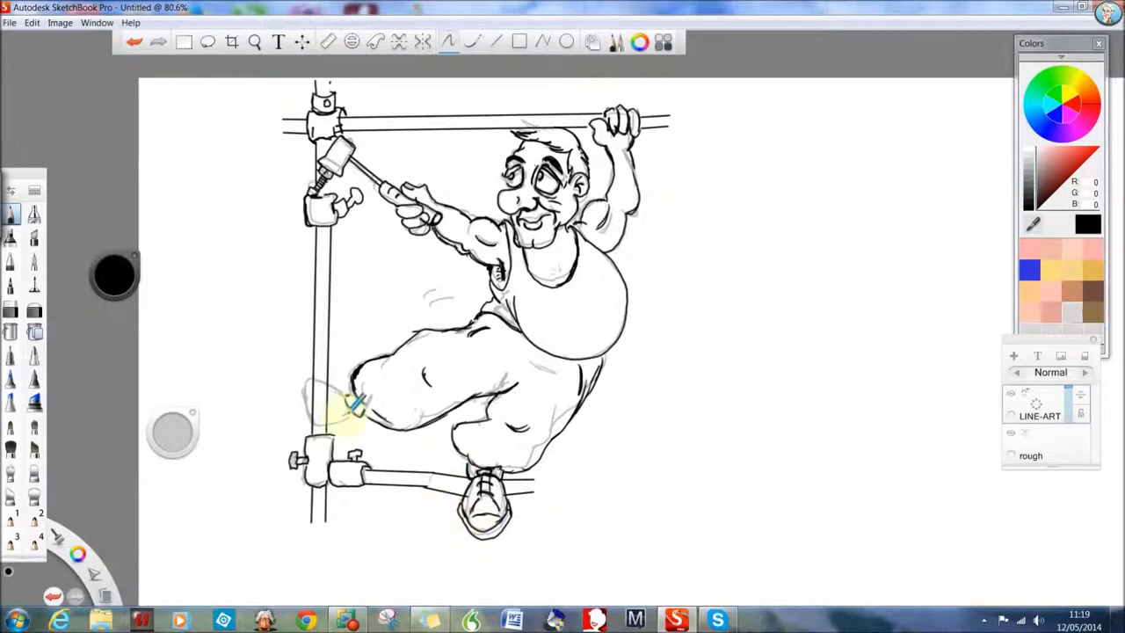
Step: Ink the raised foot's laced shoe against the vertical pole and erase the pole lines that run through it
mouse_move(349, 394)
mouse_down()
mouse_move(308, 390)
mouse_move(285, 363)
mouse_move(325, 420)
mouse_up()
click(11, 309)
drag(315, 385, 317, 398)
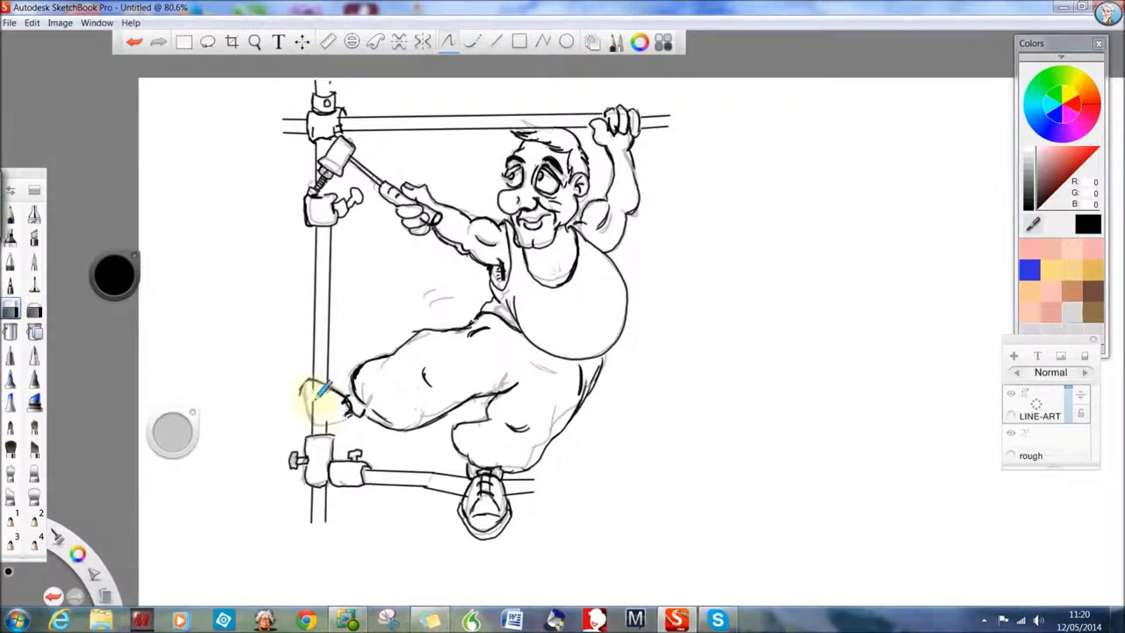
click(10, 214)
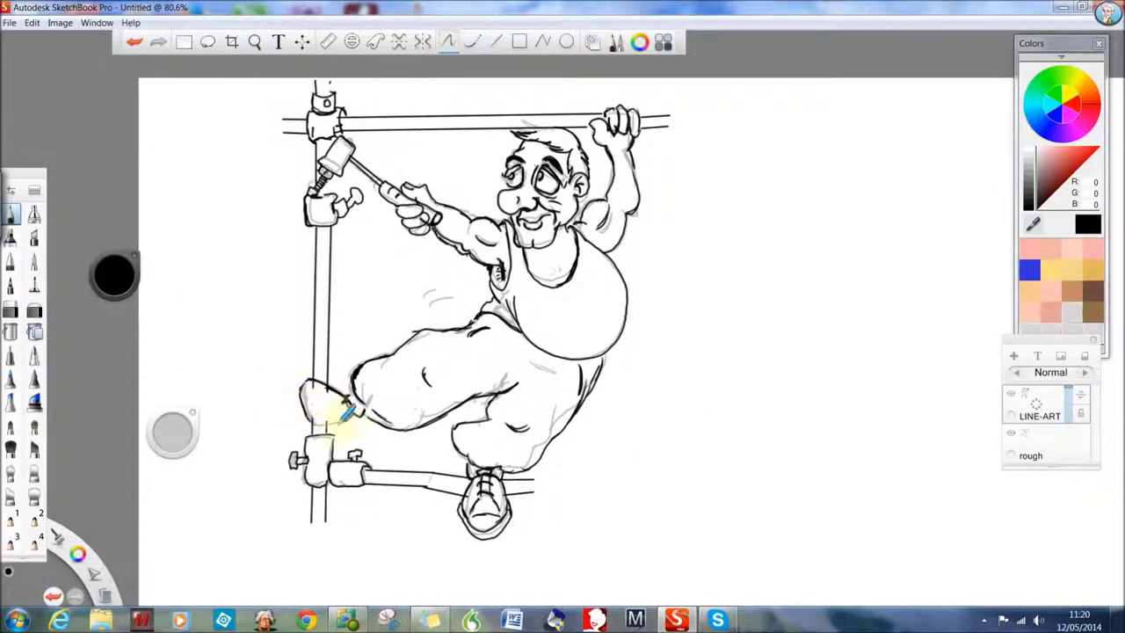
mouse_move(325, 431)
mouse_down()
mouse_move(309, 378)
mouse_move(301, 387)
mouse_move(305, 414)
mouse_move(321, 388)
mouse_move(335, 415)
mouse_move(344, 395)
mouse_move(341, 408)
mouse_move(328, 384)
mouse_move(347, 389)
mouse_move(319, 383)
mouse_up()
click(10, 310)
click(11, 213)
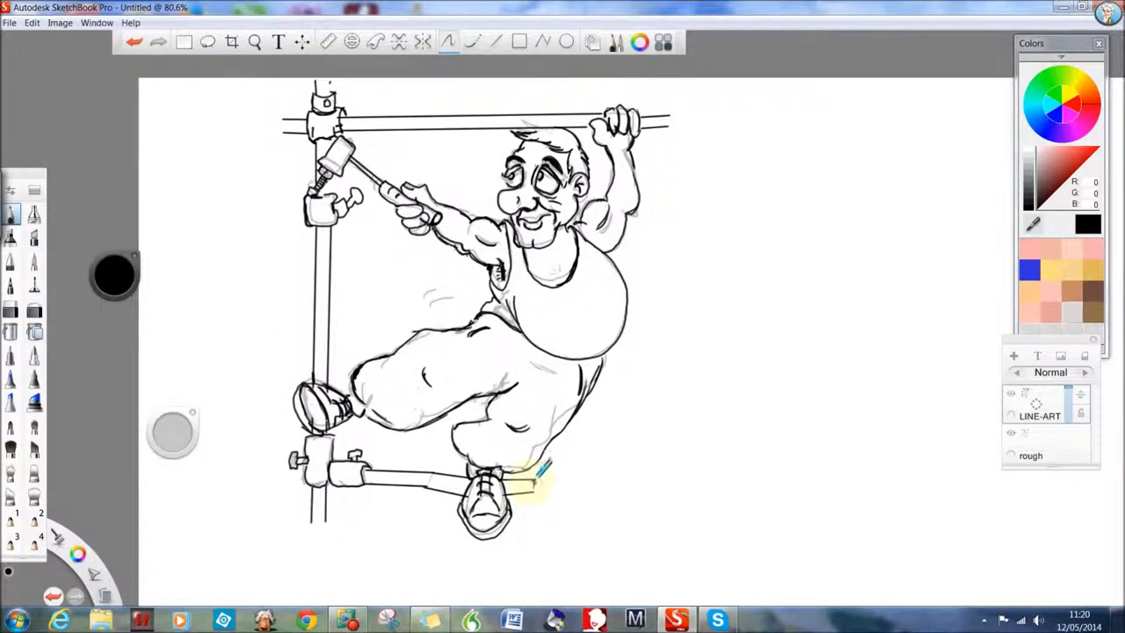
Step: Cap the open ends of the upper and lower horizontal poles, extend the vertical pole's foot and erase its rounded tip
drag(537, 488, 535, 482)
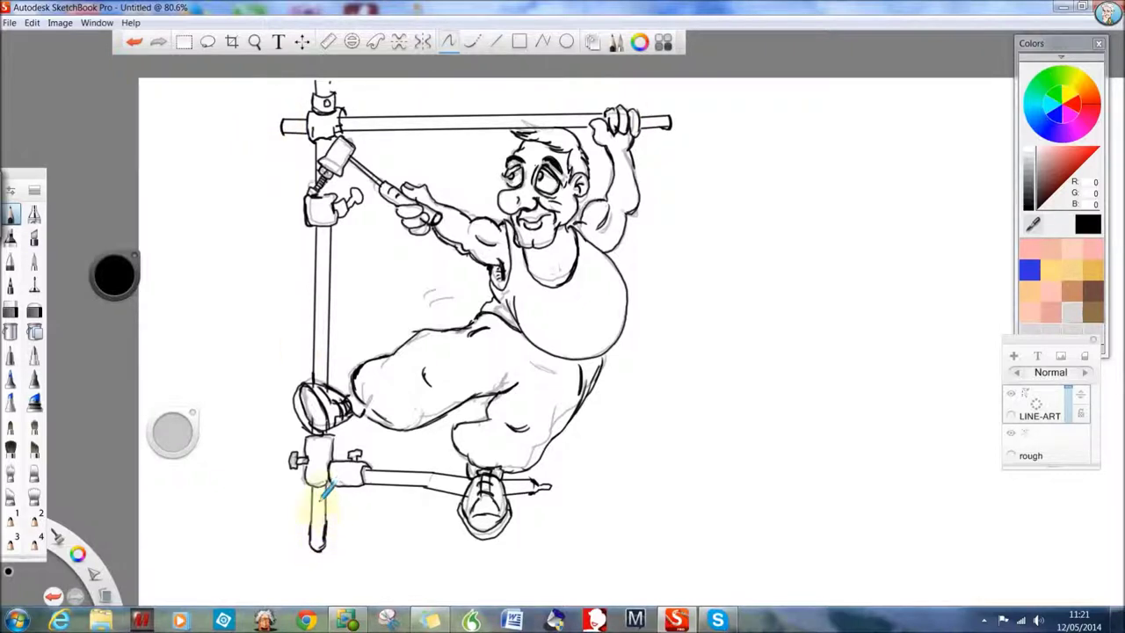
click(11, 309)
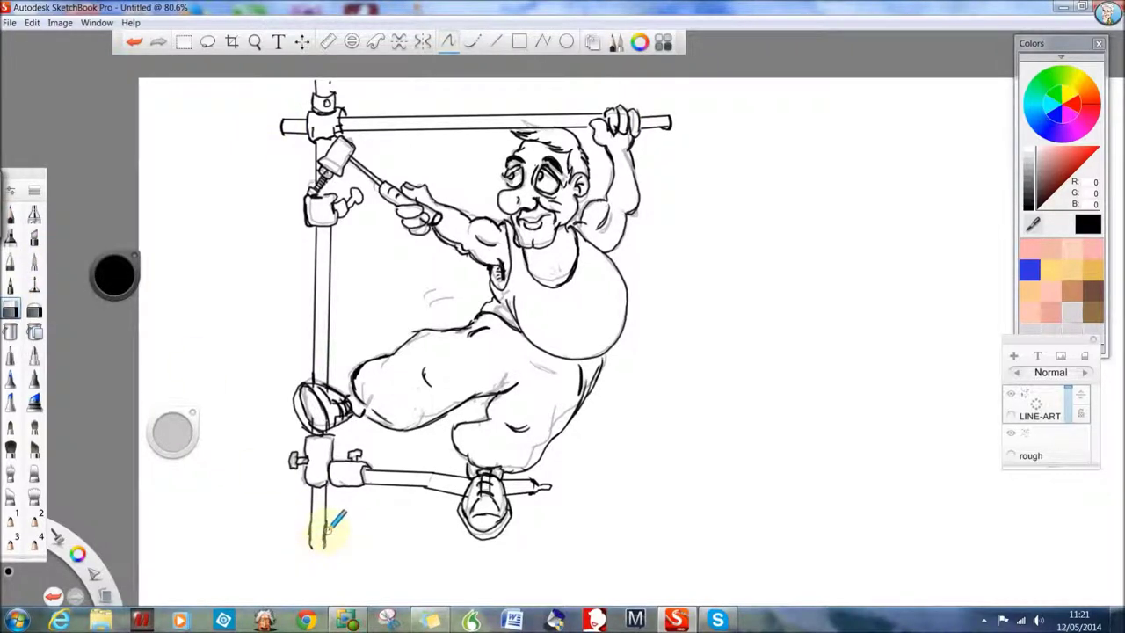
key(e)
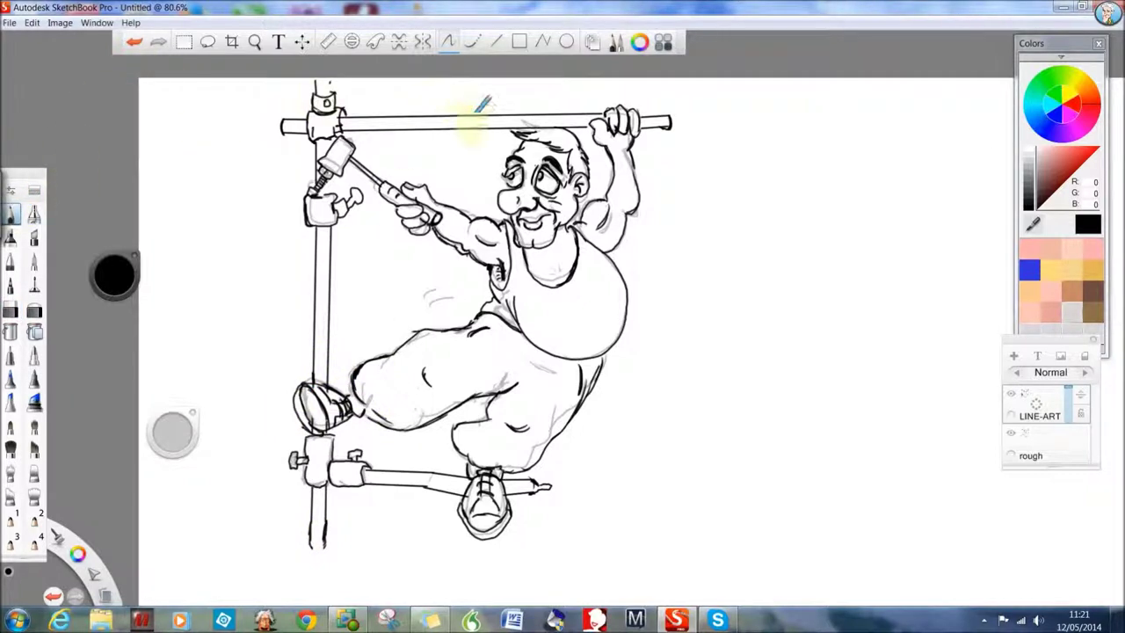
Step: On the rough layer, sketch a small domed shape on top of the upper pole and refine it at 131.3% zoom
click(1042, 449)
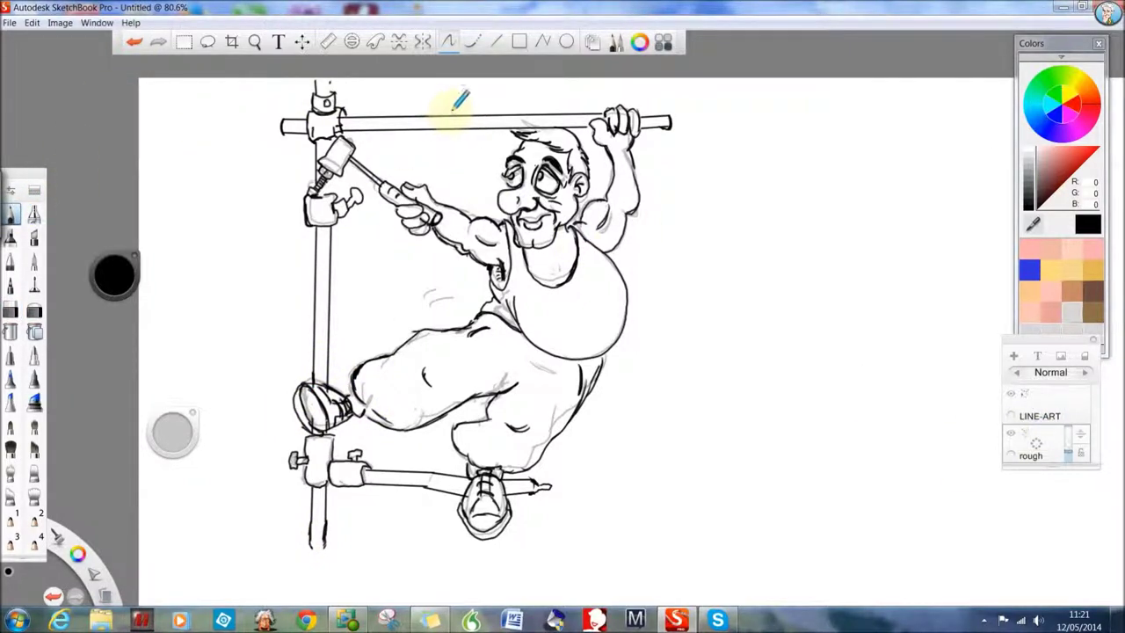
drag(407, 112, 399, 114)
drag(421, 104, 430, 104)
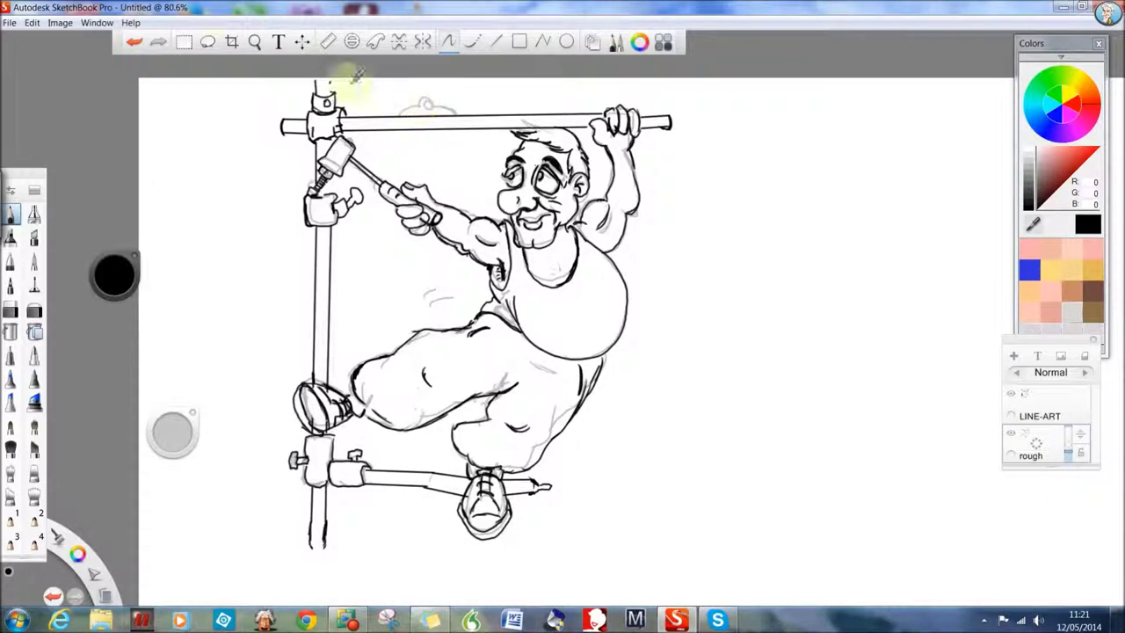
click(254, 41)
drag(252, 95, 307, 103)
drag(267, 241, 343, 281)
mouse_move(333, 292)
mouse_down()
mouse_move(321, 418)
mouse_move(284, 351)
mouse_move(321, 317)
mouse_up()
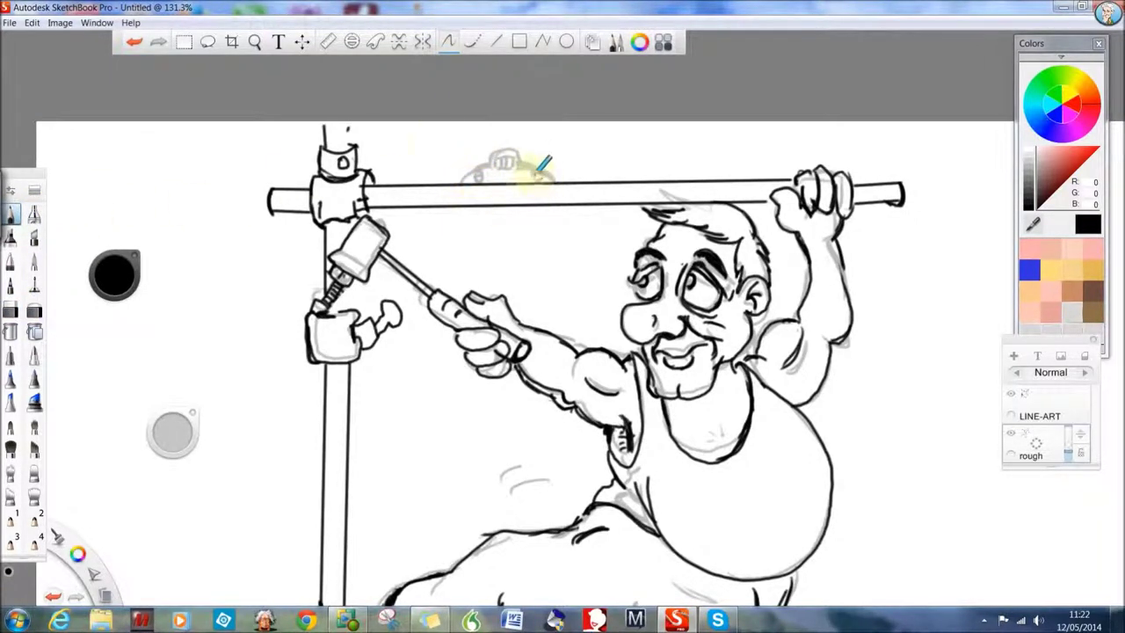
Step: Sketch a slanted belt below the belly with a round stud and a tool hanging at the rear hip
click(254, 42)
mouse_move(246, 589)
mouse_down()
mouse_move(250, 448)
mouse_move(204, 317)
mouse_up()
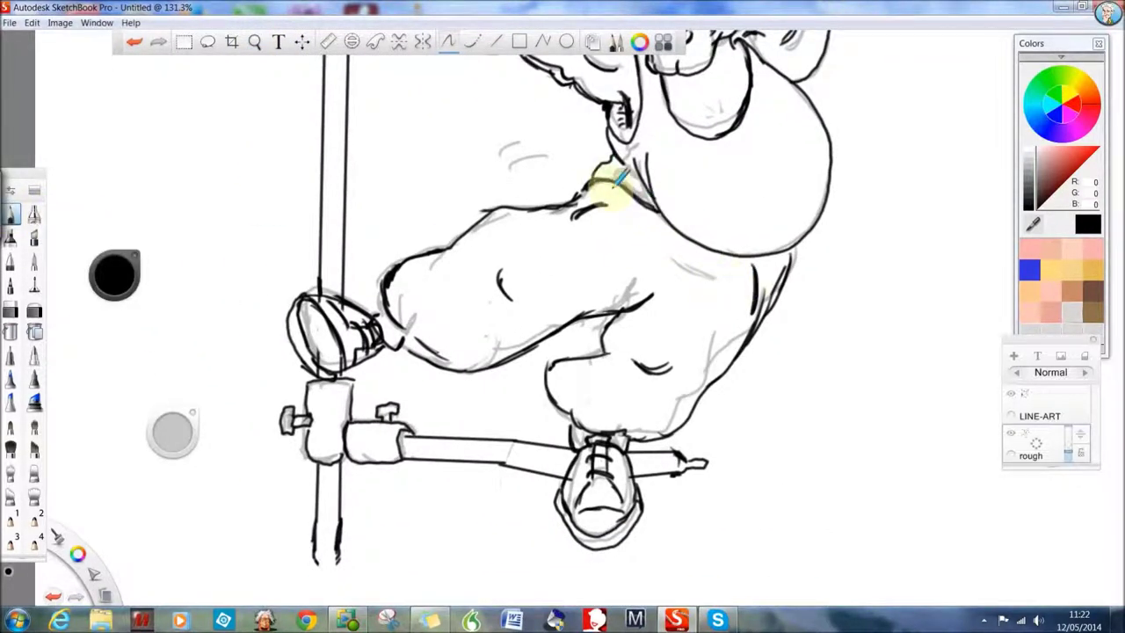
mouse_move(613, 165)
mouse_down()
mouse_move(768, 314)
mouse_move(610, 161)
mouse_move(745, 334)
mouse_move(763, 323)
mouse_move(753, 341)
mouse_move(771, 322)
mouse_move(754, 343)
mouse_move(772, 321)
mouse_move(747, 362)
mouse_move(783, 309)
mouse_move(742, 368)
mouse_move(789, 303)
mouse_up()
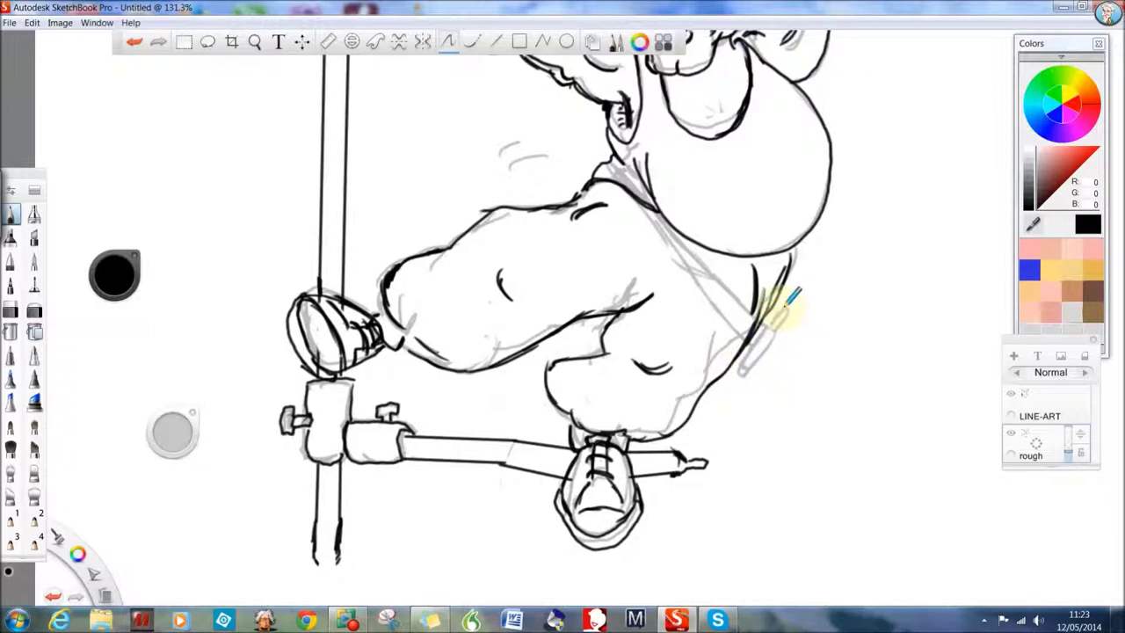
drag(665, 233, 720, 276)
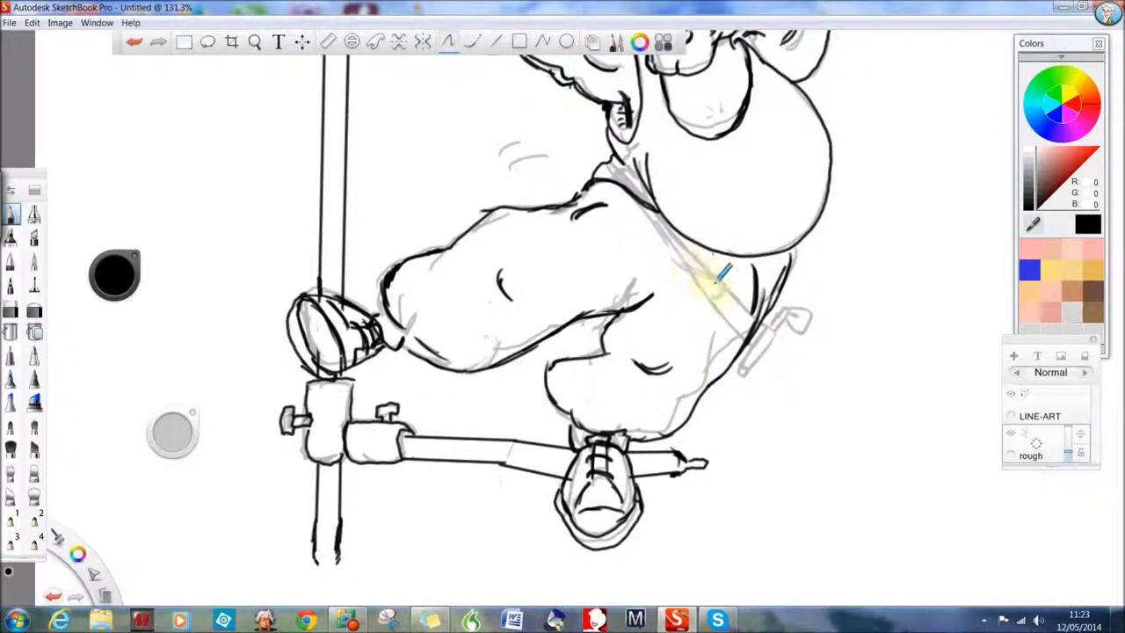
Step: On the LINE-ART layer, ink the belt from the waist down to its round stud, mark a cross on the stud and undo the stray stroke
click(1032, 403)
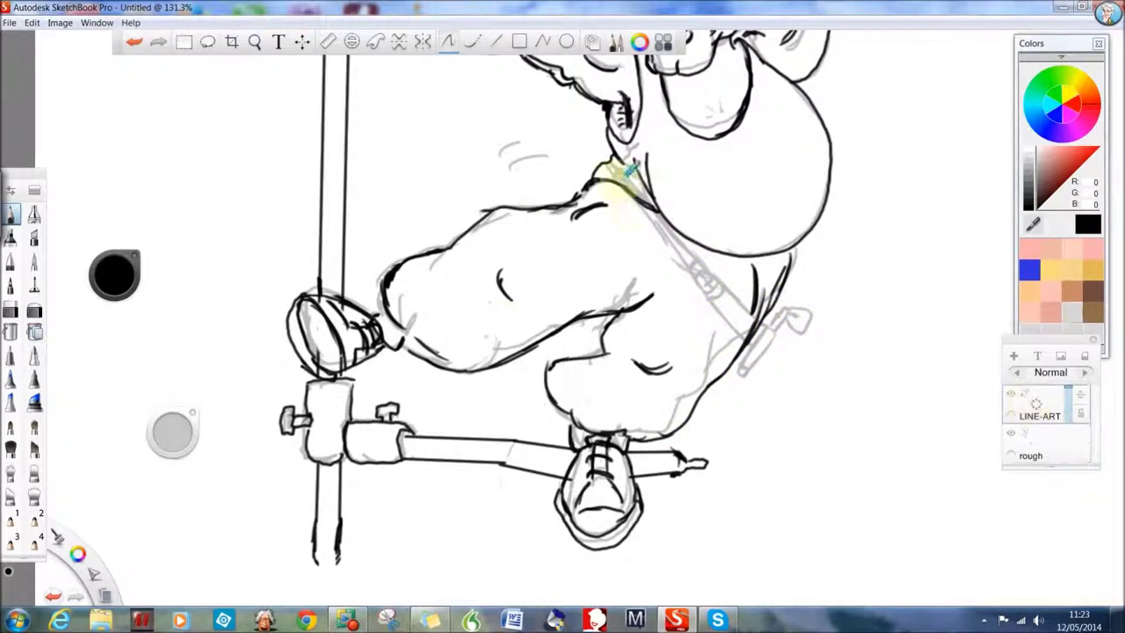
drag(615, 156, 710, 272)
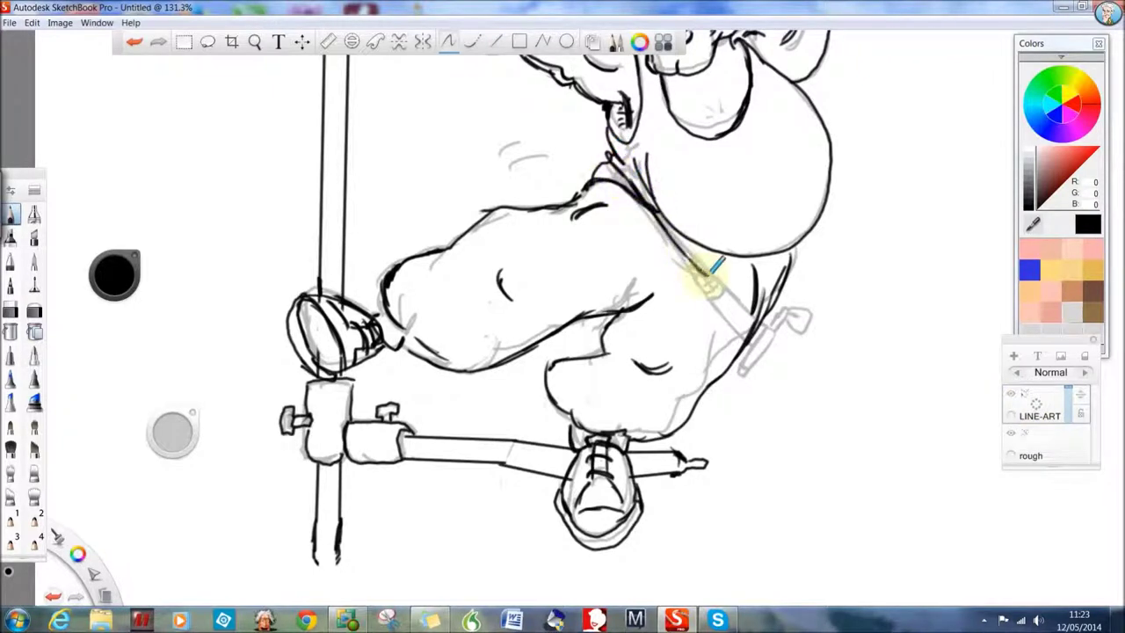
drag(620, 181, 710, 285)
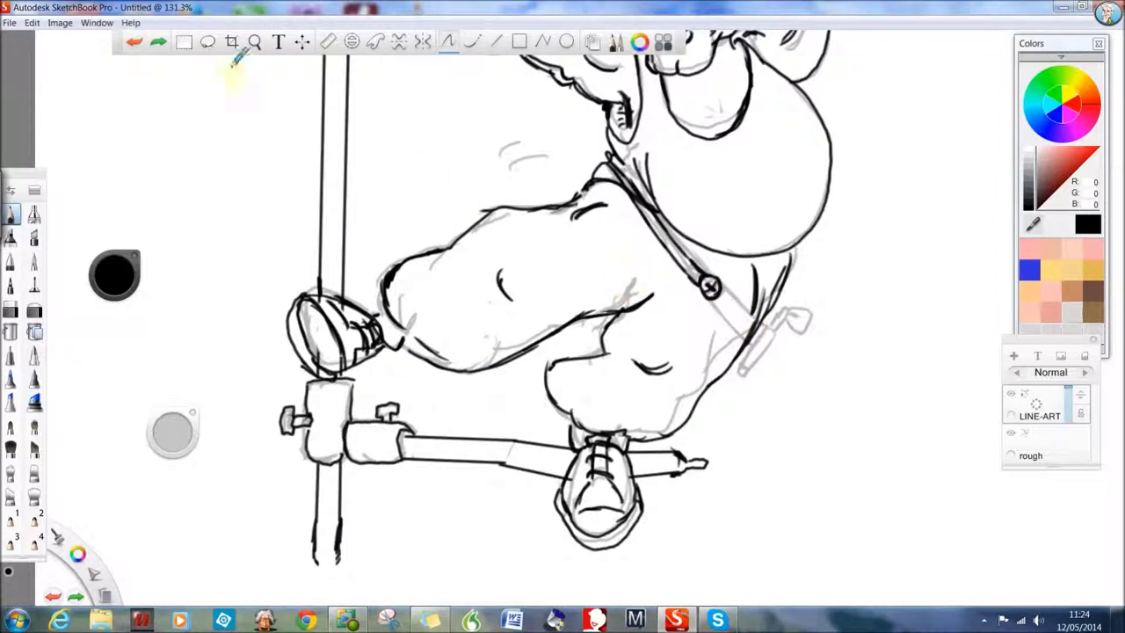
key(ctrl+z)
Step: Ink the rest of the belt from the stud to the rear hip, and the tool hanging there
drag(716, 293, 759, 332)
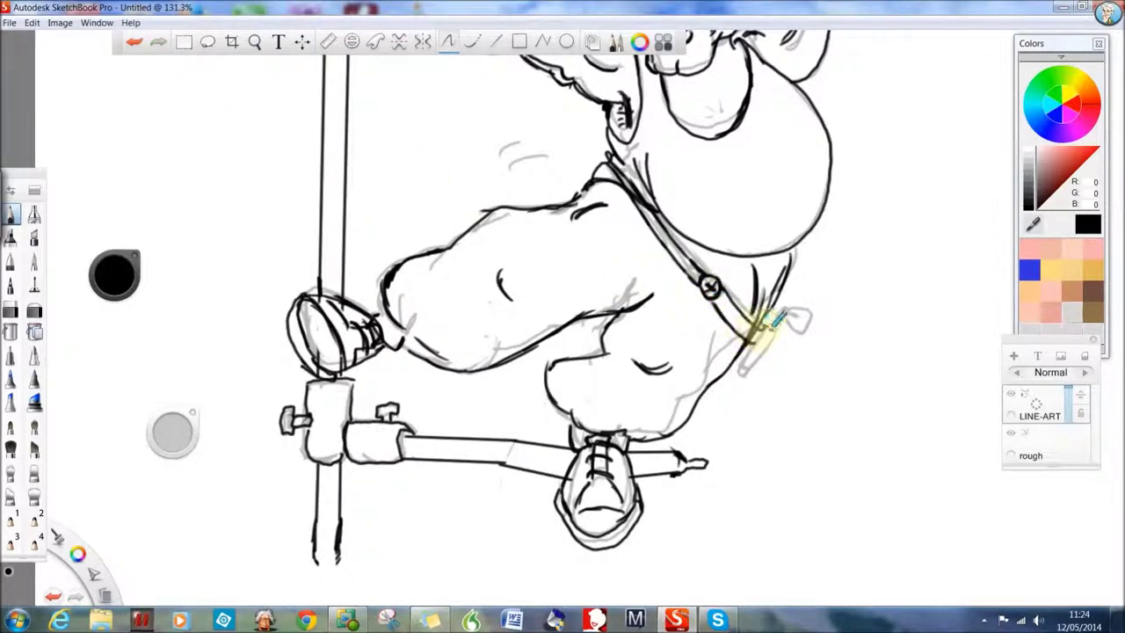
drag(743, 370, 732, 384)
mouse_move(769, 330)
mouse_down()
mouse_move(784, 308)
mouse_move(791, 318)
mouse_up()
Step: Add short crease lines to the standing leg's lower trouser and to the raised thigh and knee
drag(577, 381, 596, 392)
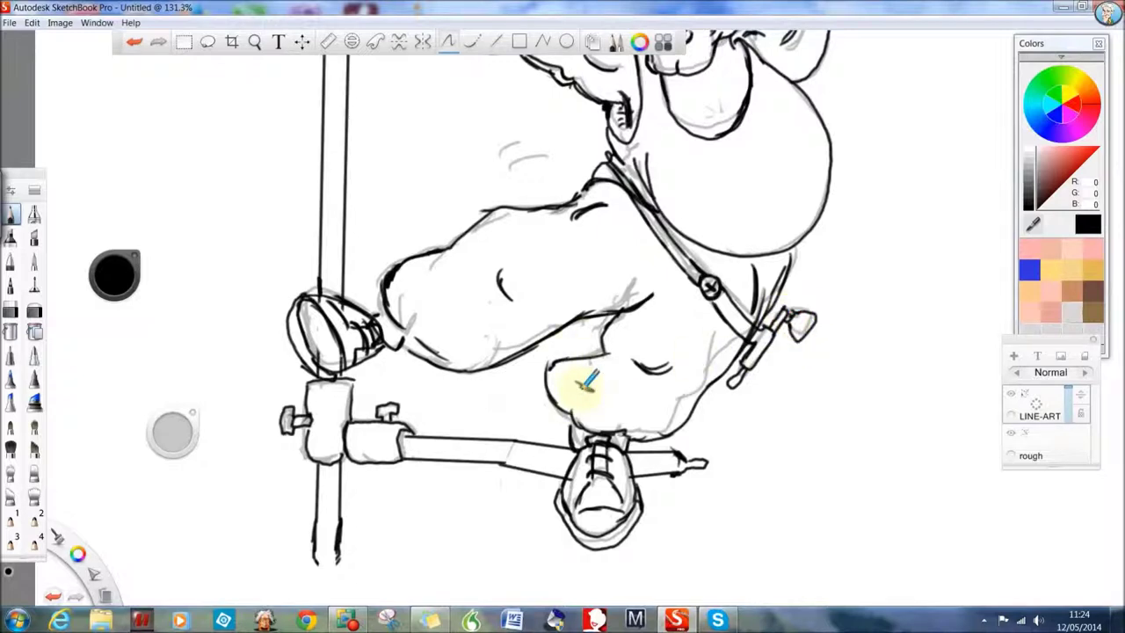
drag(534, 236, 474, 255)
drag(488, 315, 444, 315)
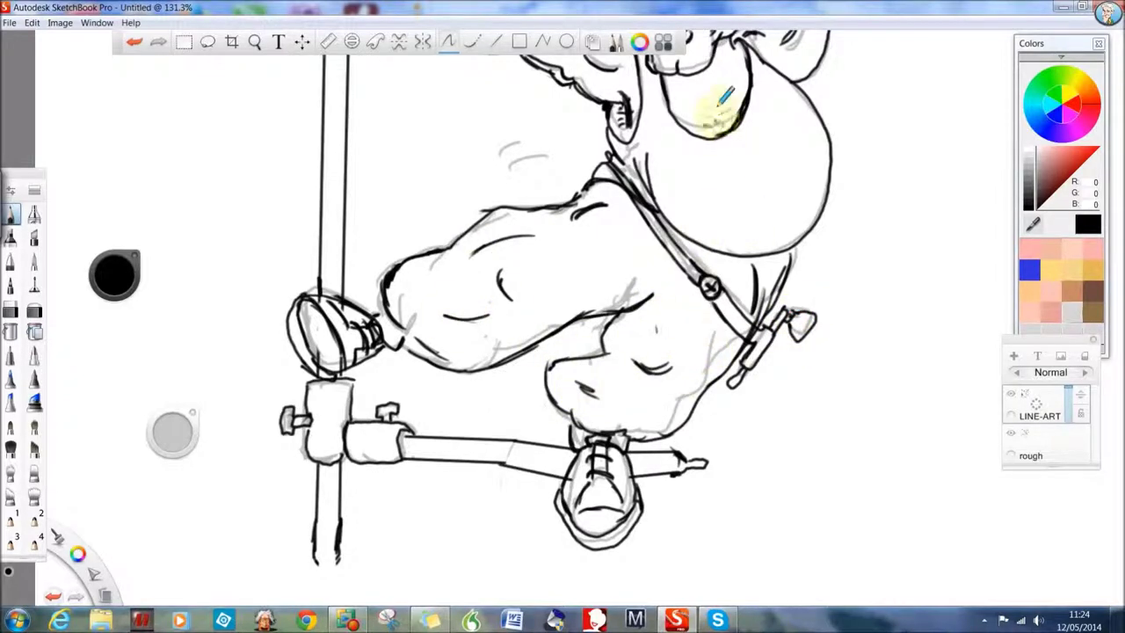
Step: Ink the low rounded fitting with its central stud and end bolts on top of the upper horizontal pole
key(space)
drag(269, 180, 303, 317)
drag(312, 331, 412, 432)
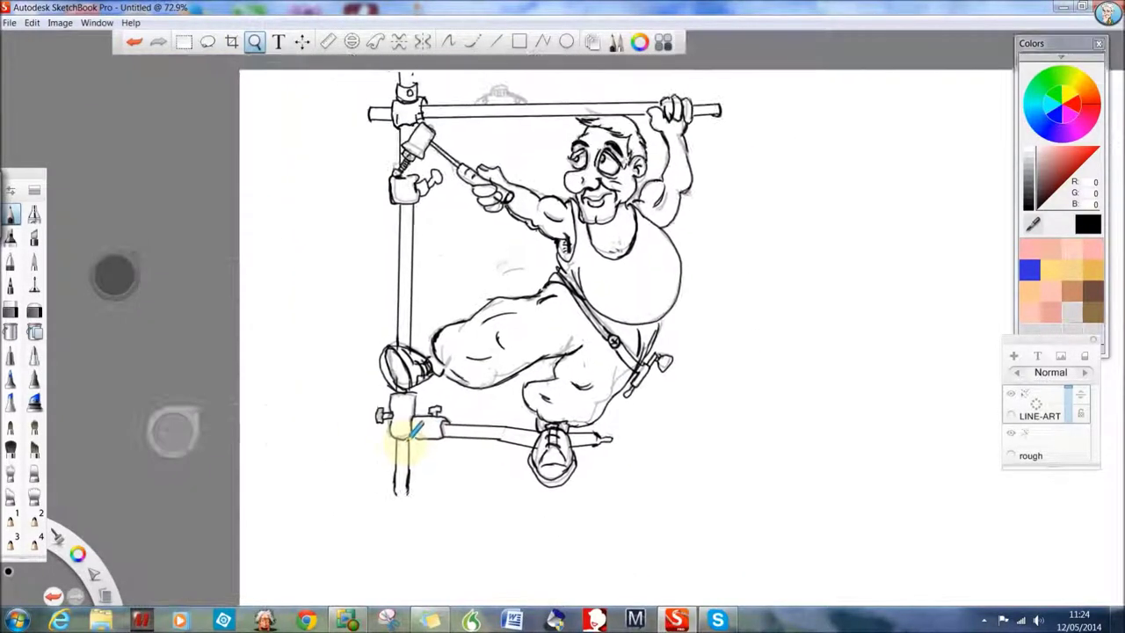
drag(333, 309, 335, 296)
drag(358, 372, 380, 463)
drag(387, 253, 423, 281)
click(472, 42)
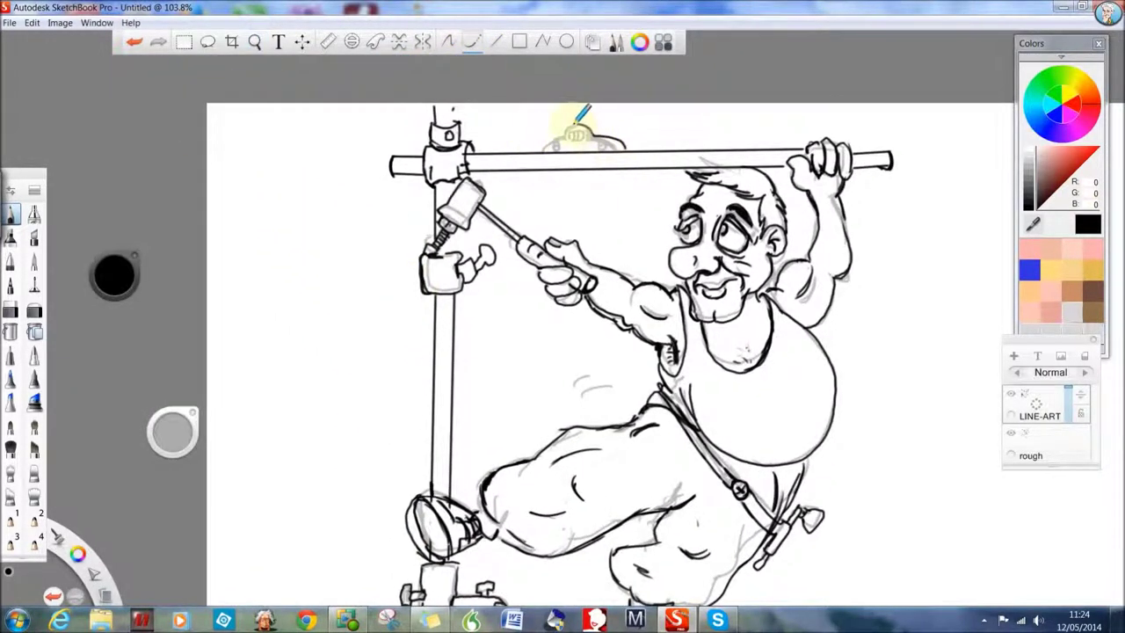
mouse_move(574, 124)
mouse_down()
mouse_move(525, 151)
mouse_move(583, 132)
mouse_move(613, 147)
mouse_up()
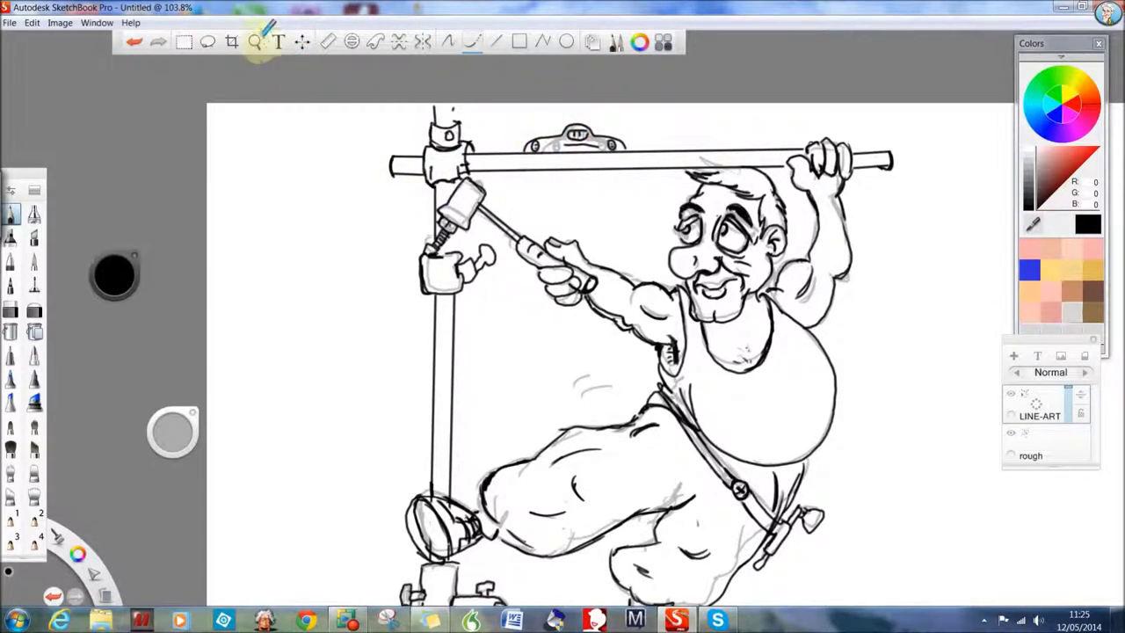
Step: Ink the top end of the upright pole closed and delete the rough layer
drag(254, 41, 251, 201)
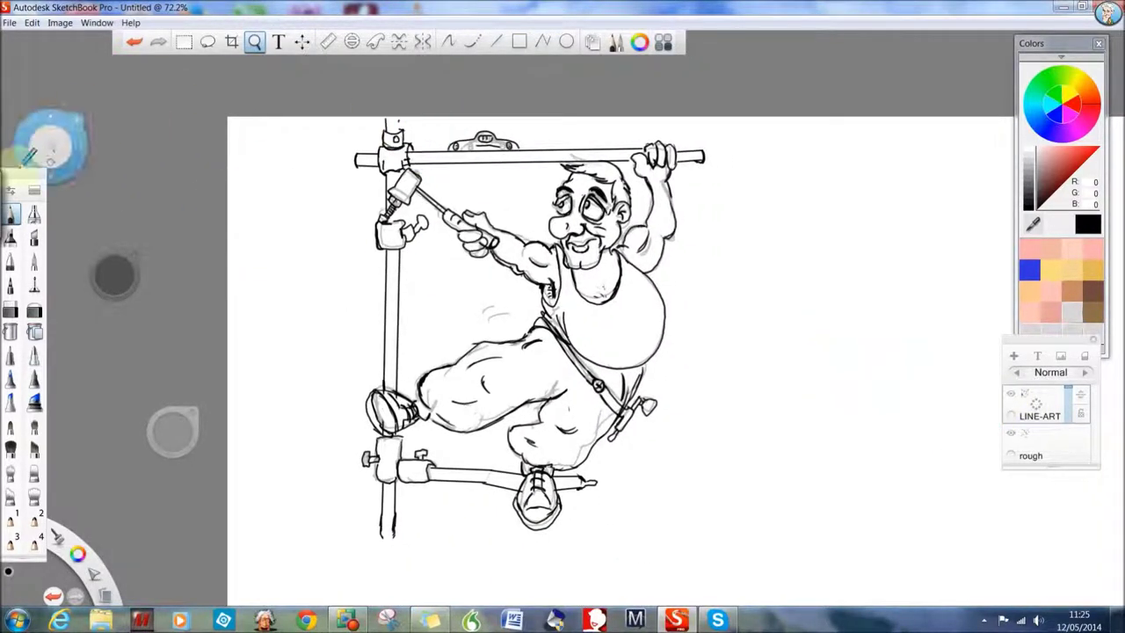
click(11, 213)
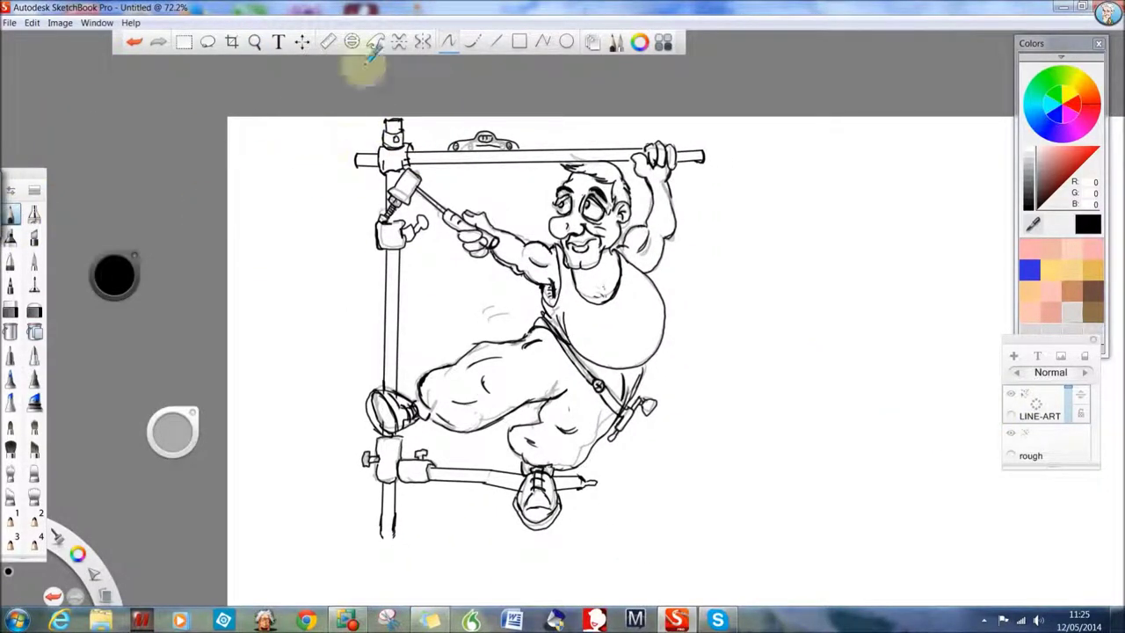
click(1039, 444)
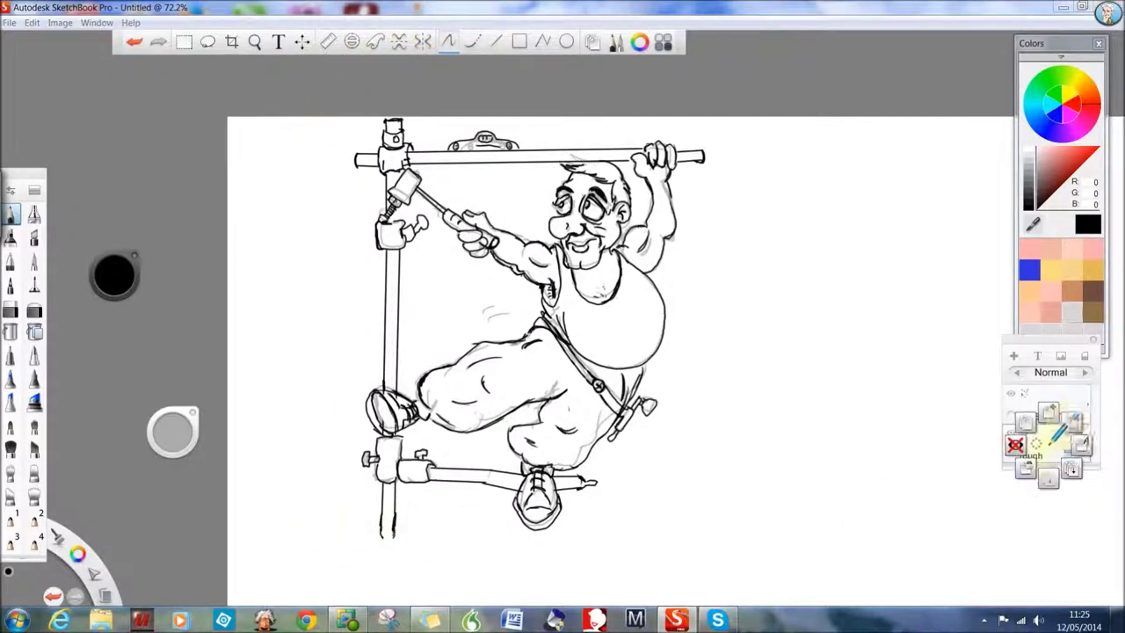
click(1015, 443)
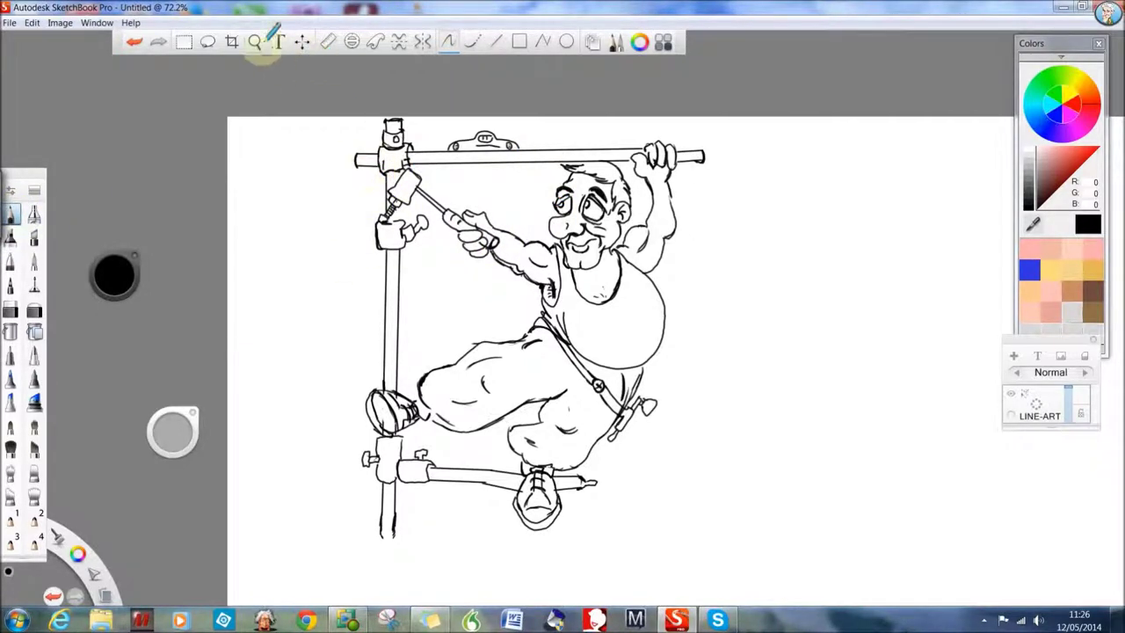
Step: Clean up stray marks around the hammer arm and chest, and draw a small cross mark inside the vest's neckline
mouse_move(254, 42)
mouse_down()
mouse_move(296, 88)
mouse_move(339, 325)
mouse_move(222, 276)
mouse_up()
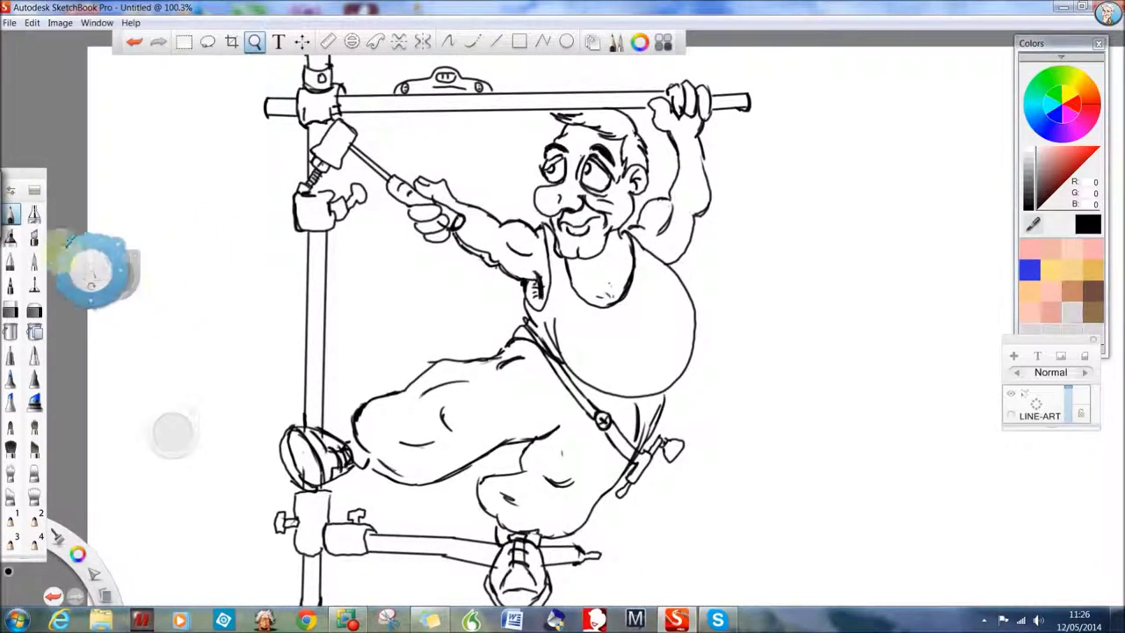
click(11, 309)
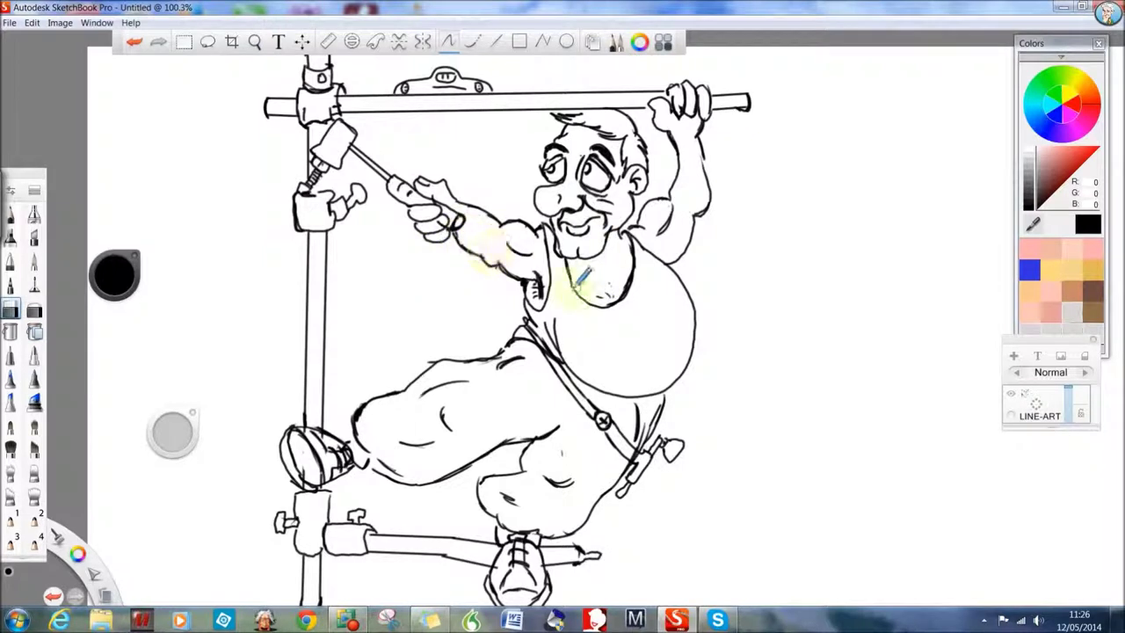
click(13, 214)
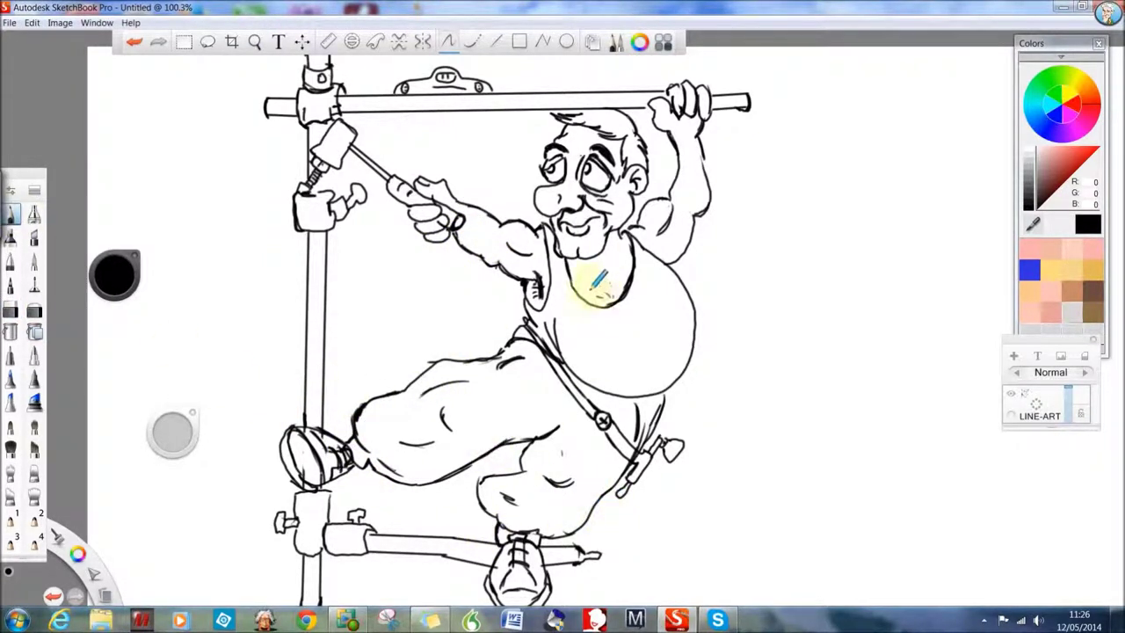
drag(612, 278, 595, 287)
Step: Re-ink the raised upper arm and the hammer arm's shoulder bulge and underside, and erase the surplus shoulder crease
drag(700, 215, 671, 266)
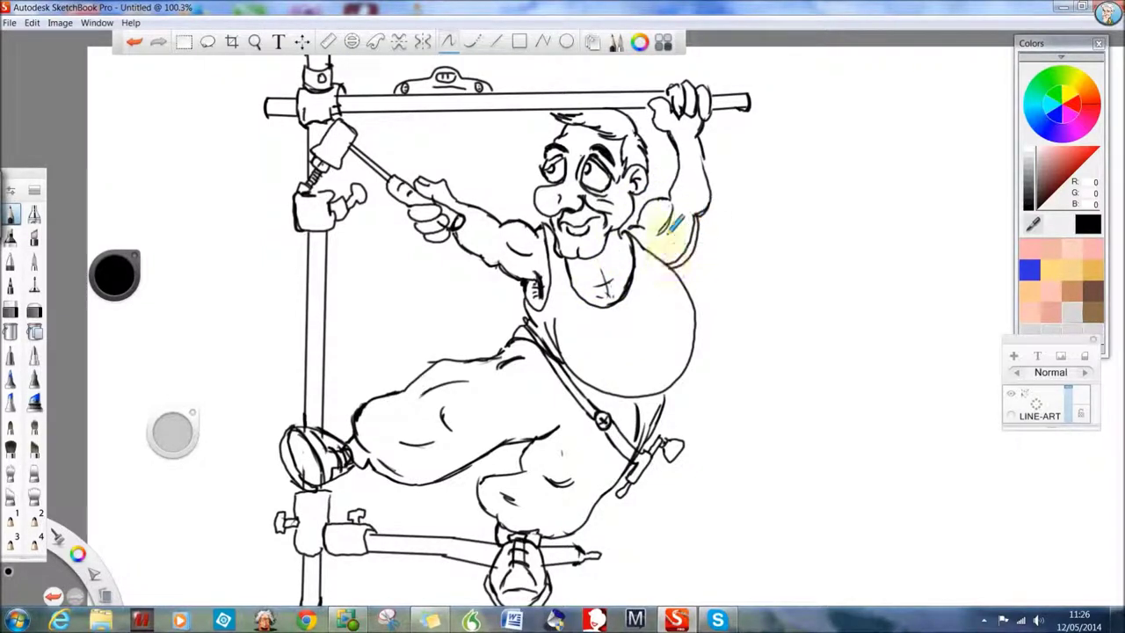
drag(532, 213, 499, 219)
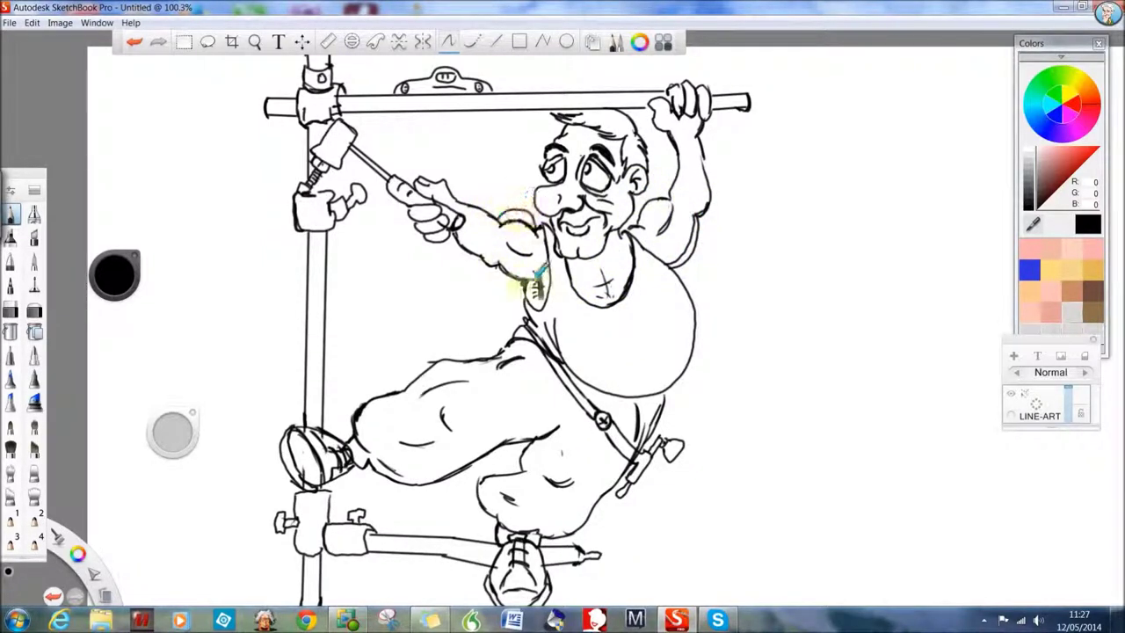
drag(529, 282, 479, 255)
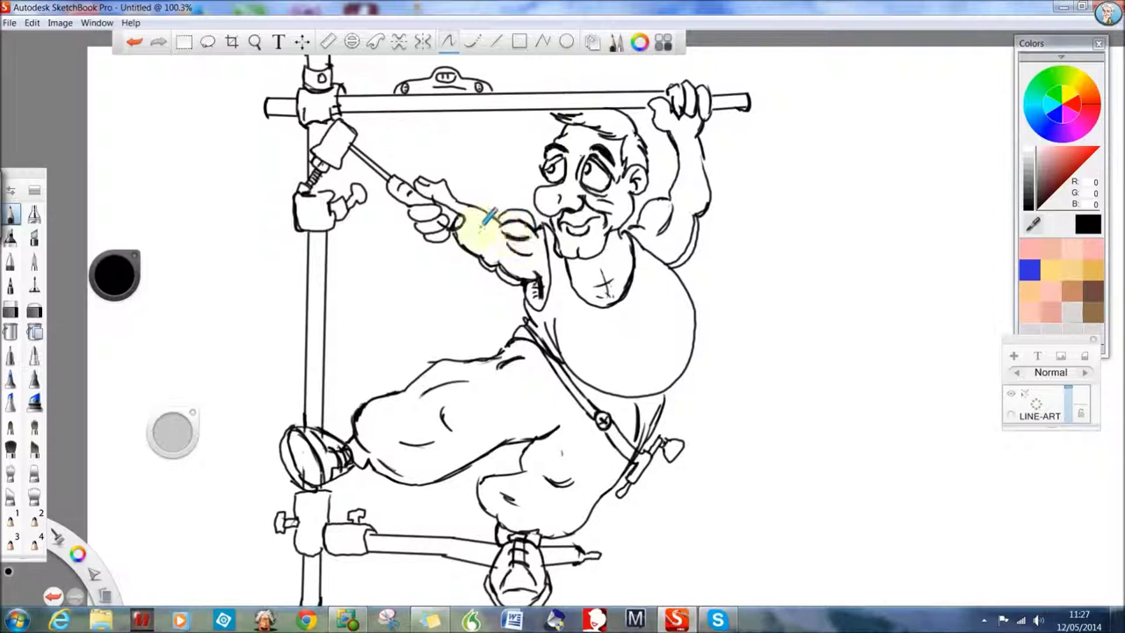
key(e)
mouse_move(535, 232)
mouse_down()
mouse_move(508, 237)
mouse_move(524, 253)
mouse_up()
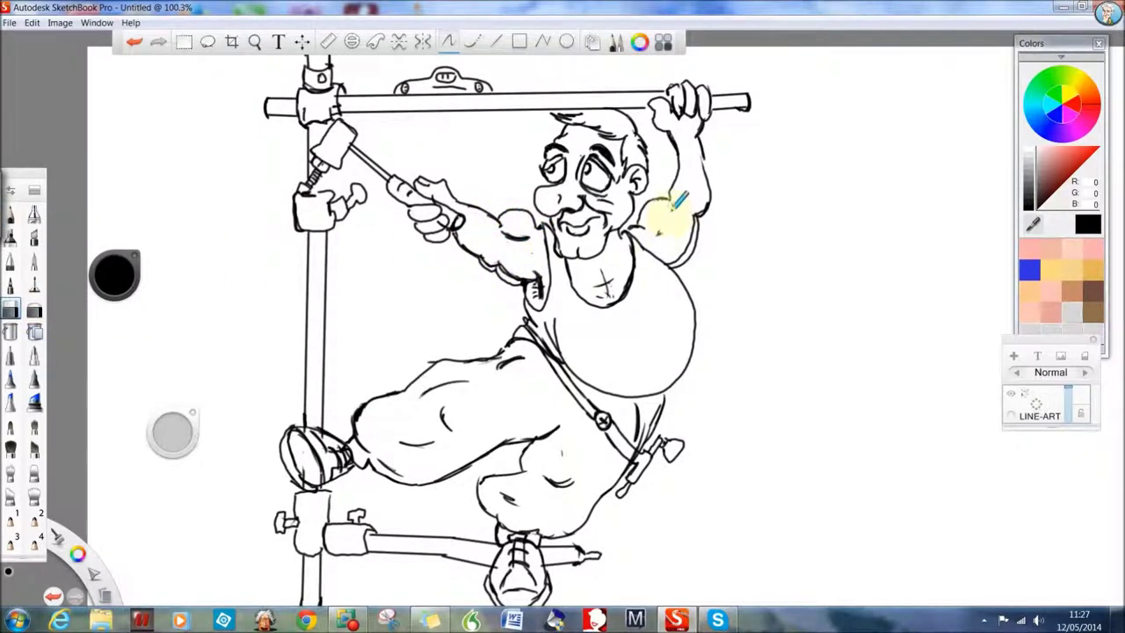
Step: Ink a biceps crease on the raised arm, thin the arm outlines with the eraser, and add stubble along the jaw
click(12, 215)
mouse_move(674, 207)
mouse_down()
mouse_move(660, 239)
mouse_move(682, 234)
mouse_up()
click(11, 309)
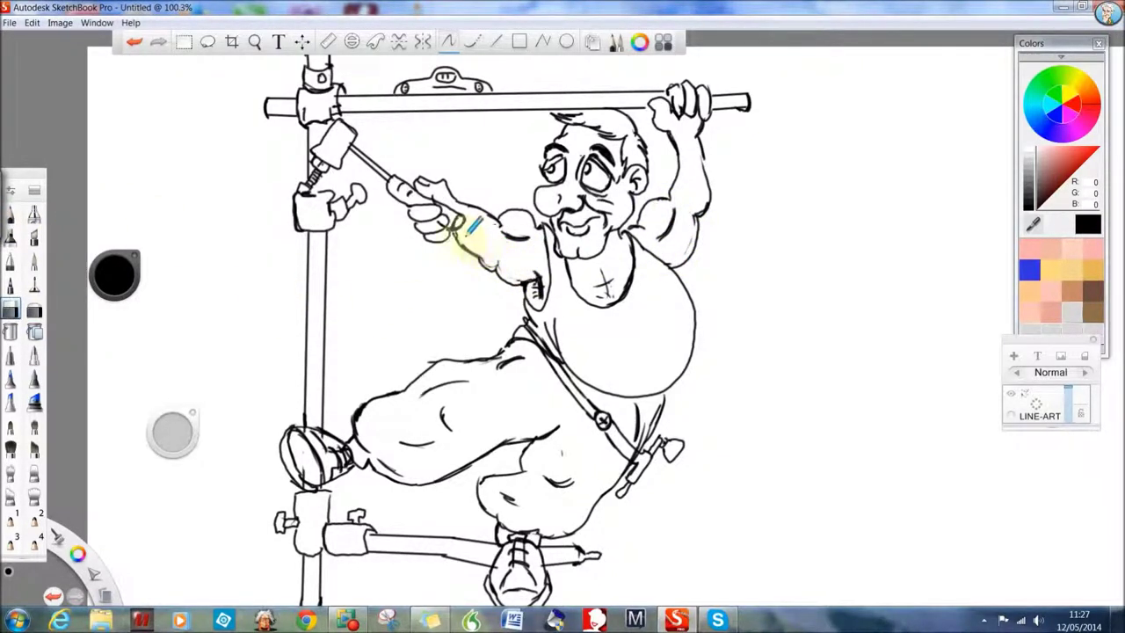
key(e)
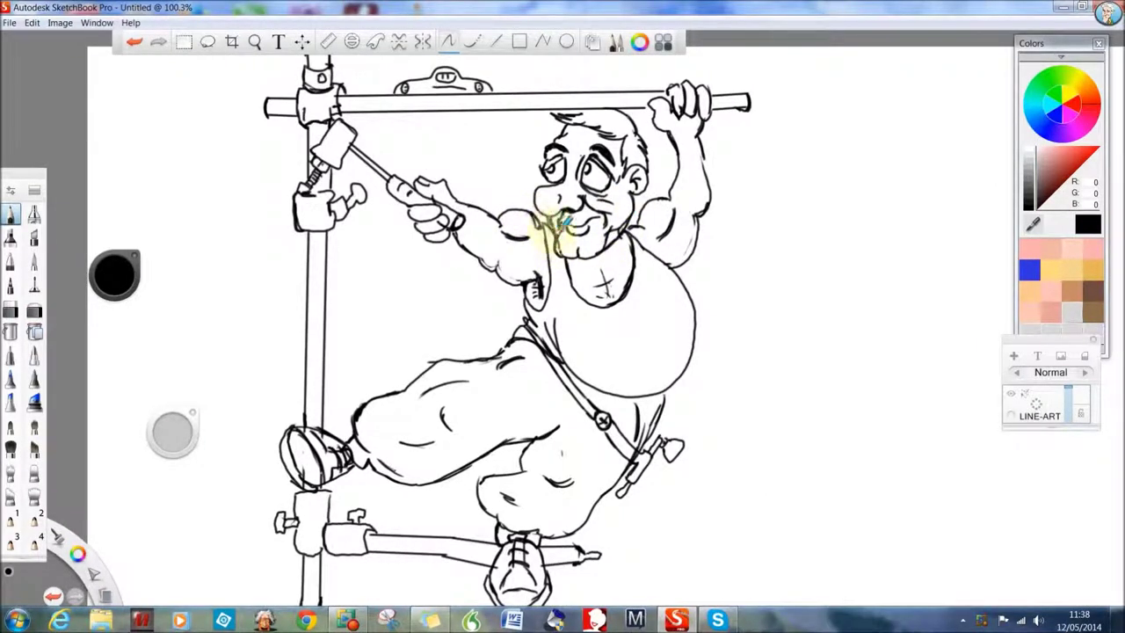
click(11, 310)
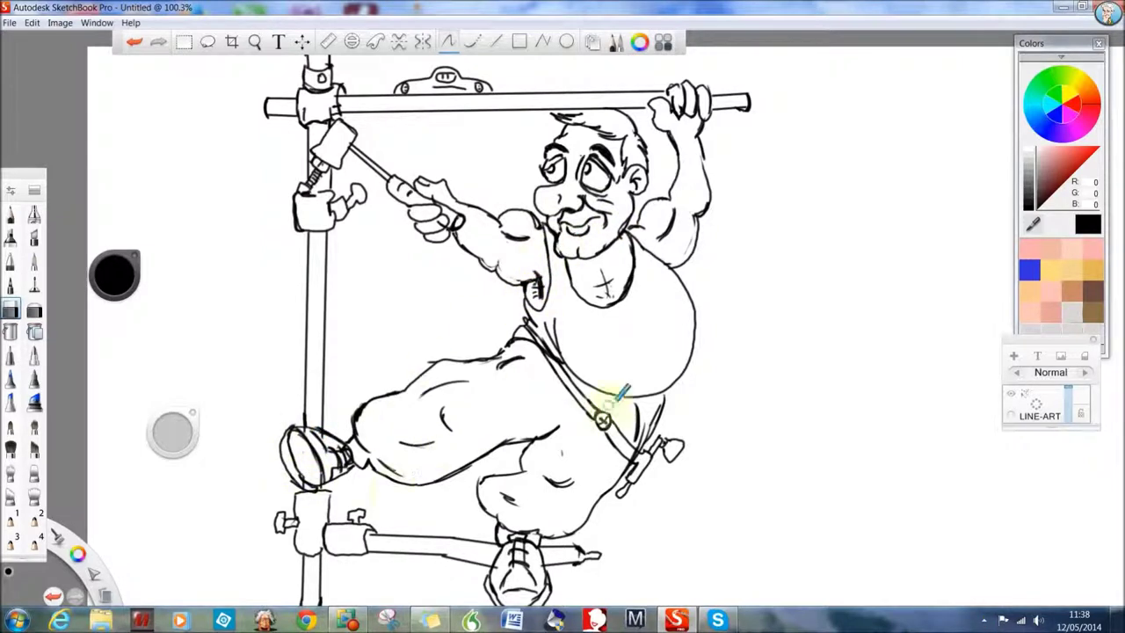
Step: Darken both armpits and thicken the raised arm's contours from shoulder to wrist, trimming the excess line with the eraser
click(11, 216)
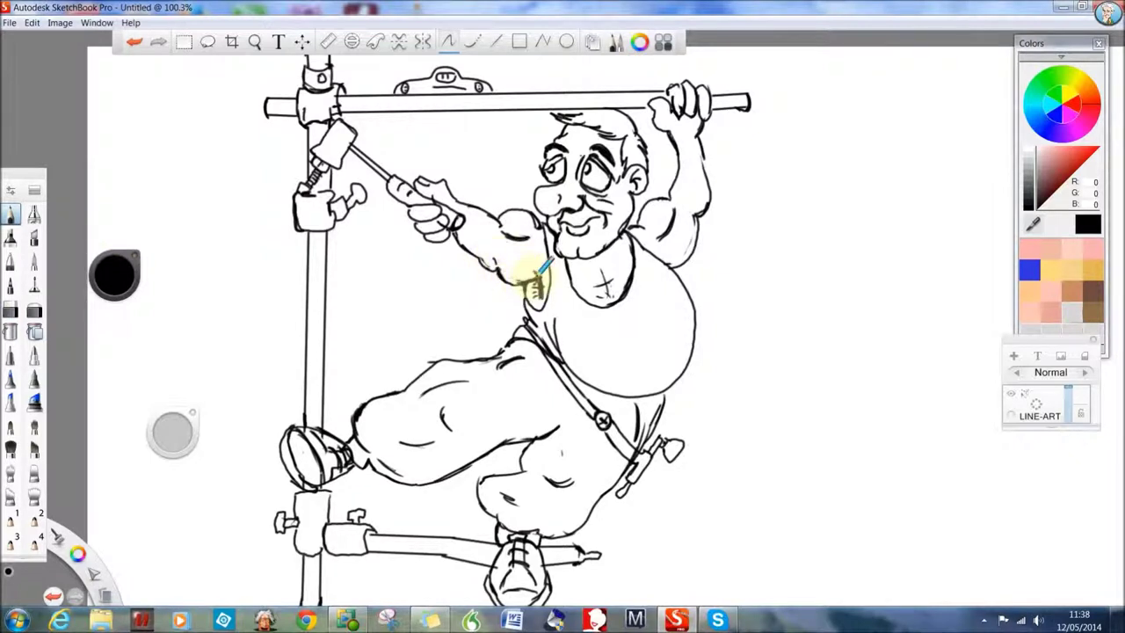
drag(668, 261, 679, 266)
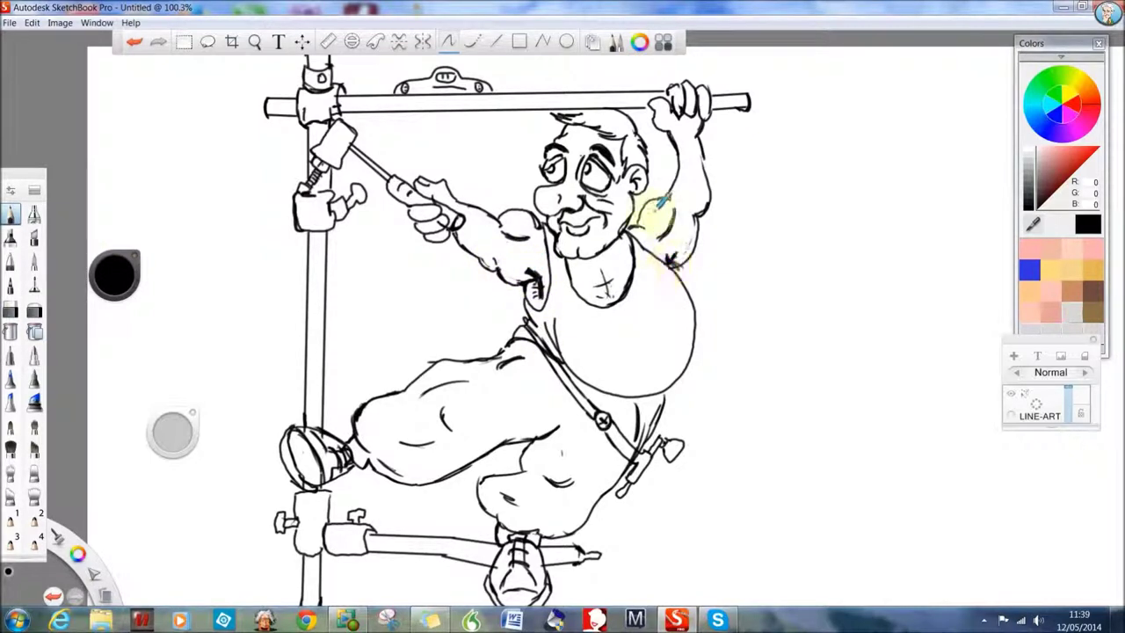
drag(633, 230, 670, 196)
drag(670, 133, 677, 158)
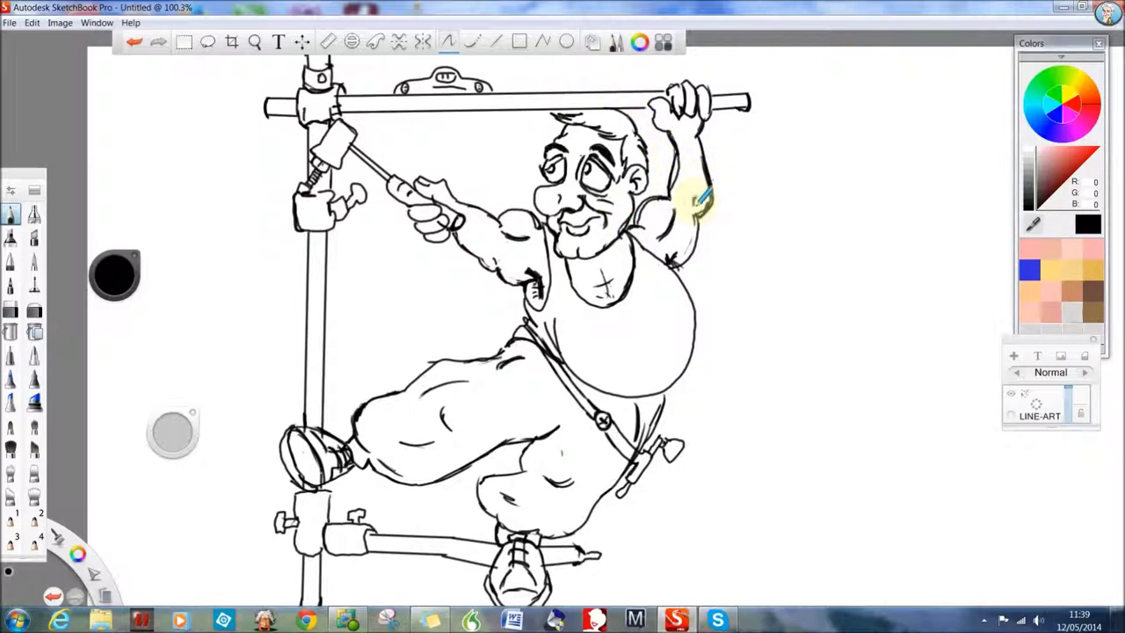
drag(699, 215, 676, 266)
click(12, 309)
drag(671, 194, 684, 167)
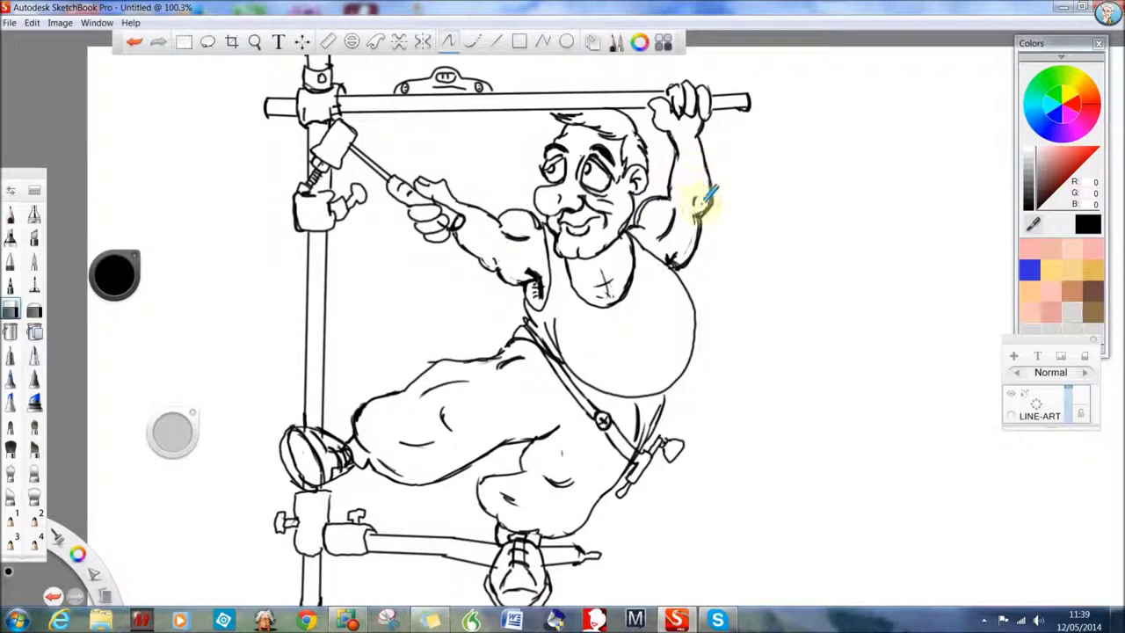
drag(699, 216, 670, 263)
Step: Set the eraser size to 4.8, clean up the belt edge, and re-ink the belt at the waist and the rear hip
drag(167, 434, 155, 431)
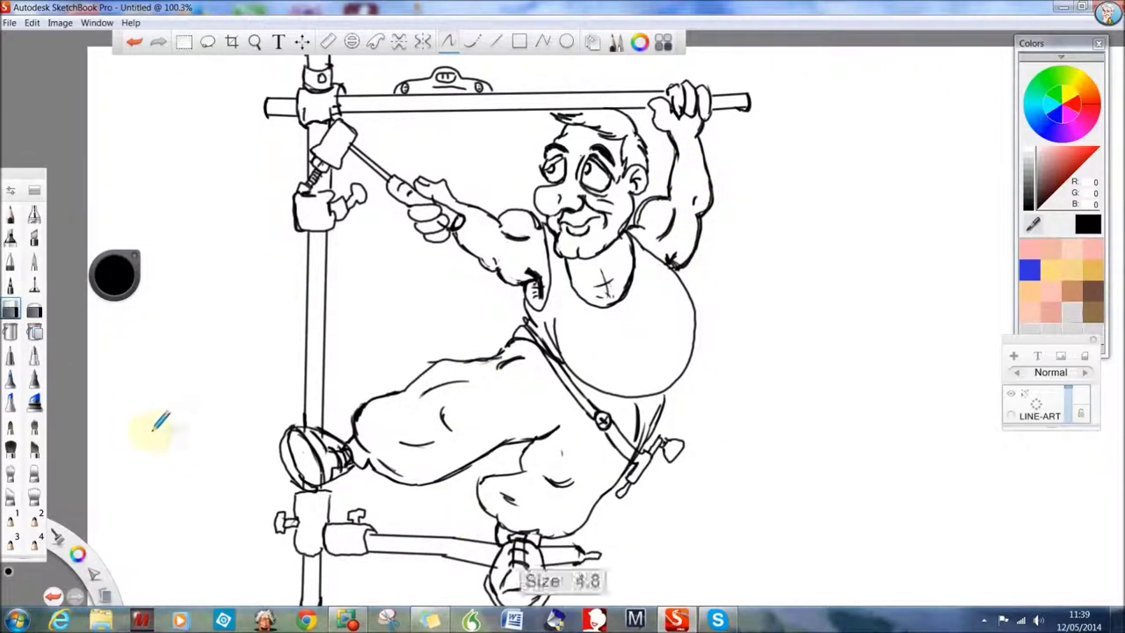
mouse_move(545, 353)
mouse_down()
mouse_move(531, 339)
mouse_move(560, 363)
mouse_up()
click(11, 214)
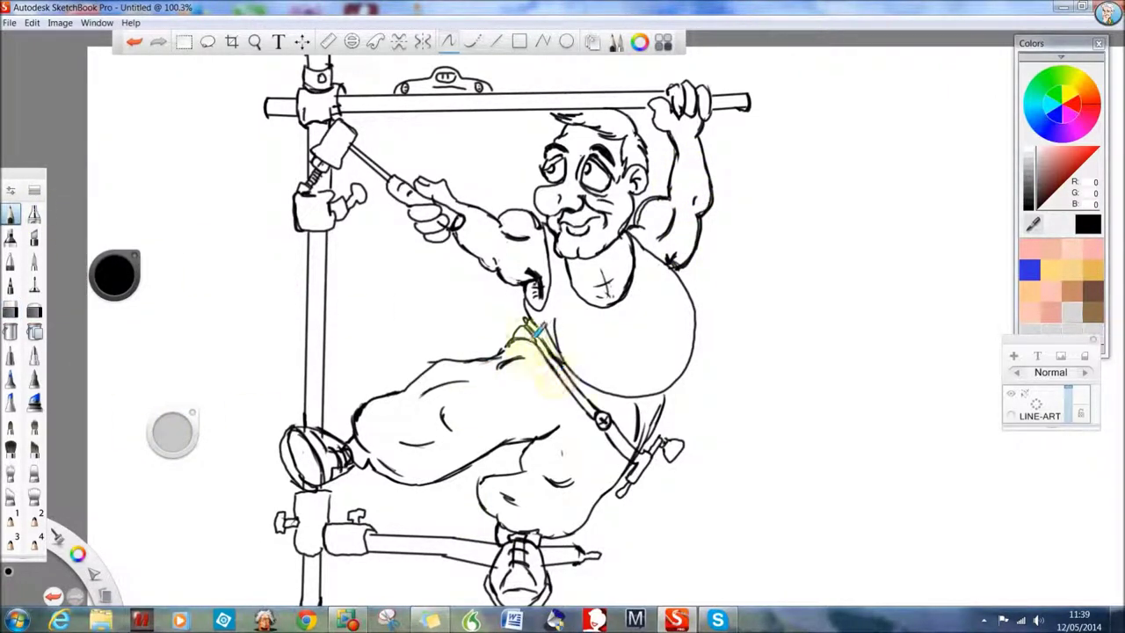
click(11, 310)
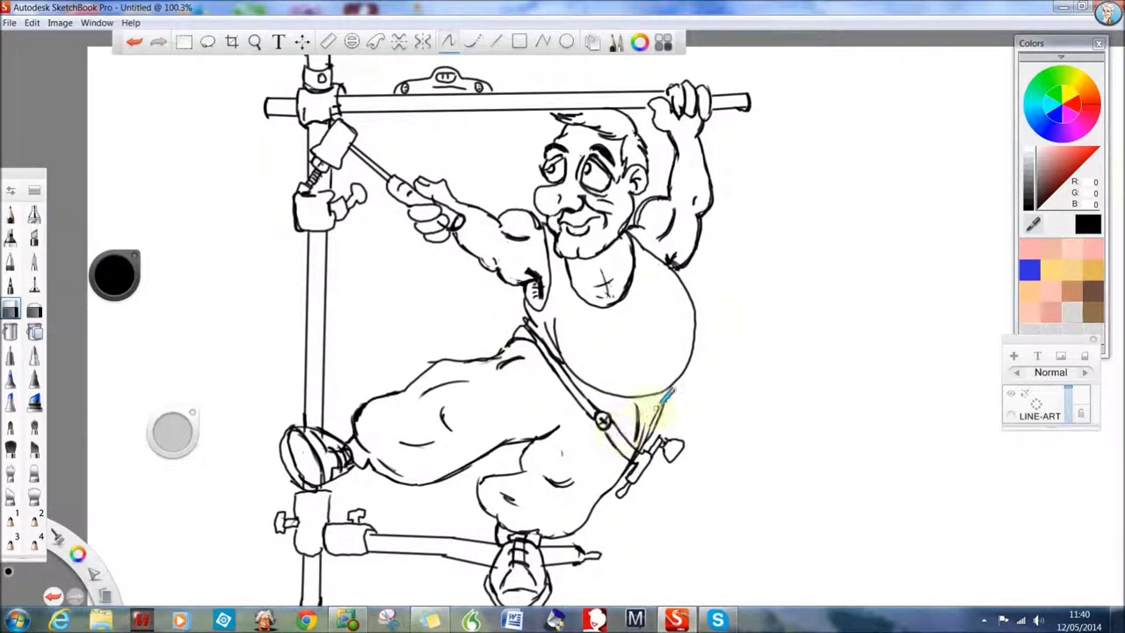
key(e)
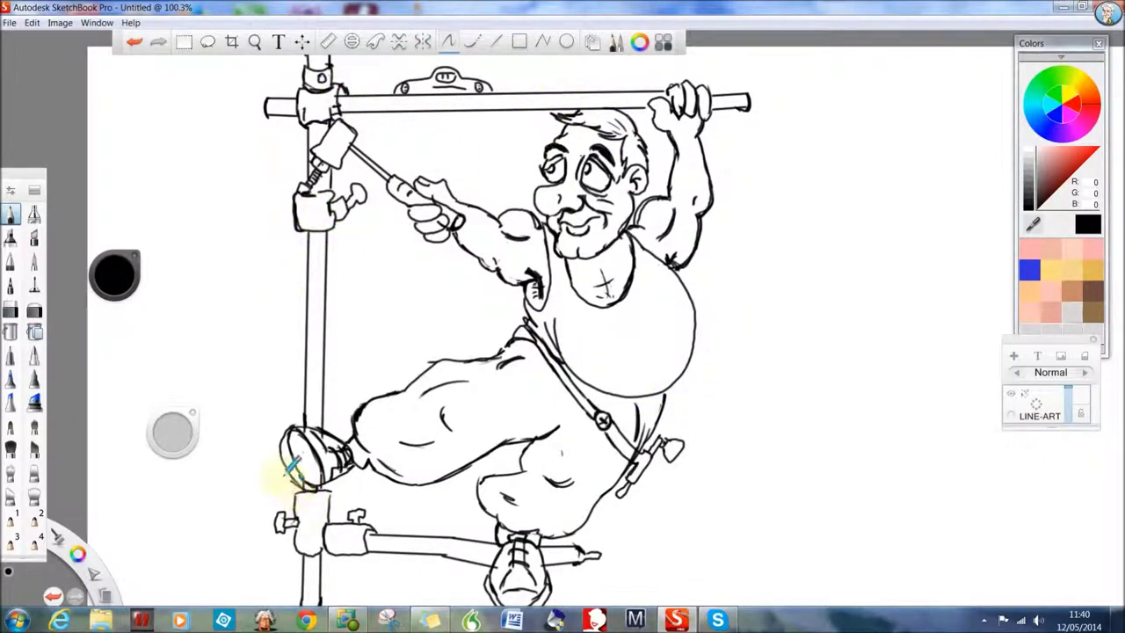
Step: Erase the vest's neckline, redraw it wider, and add a stitched patch and a small stitch mark on the belly
key(e)
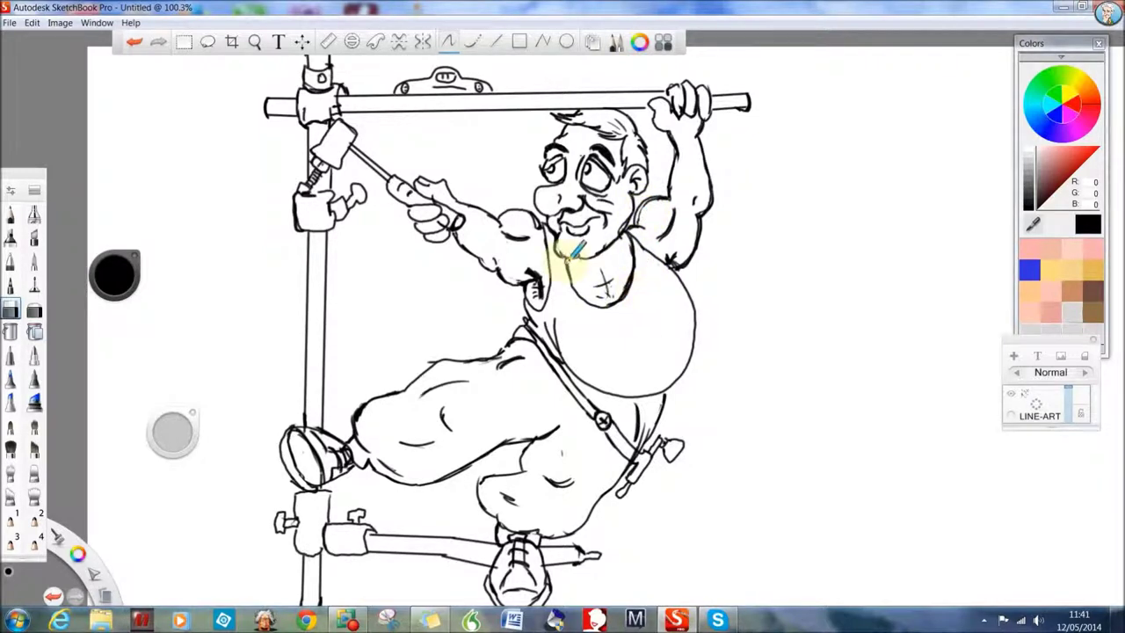
drag(635, 253, 617, 298)
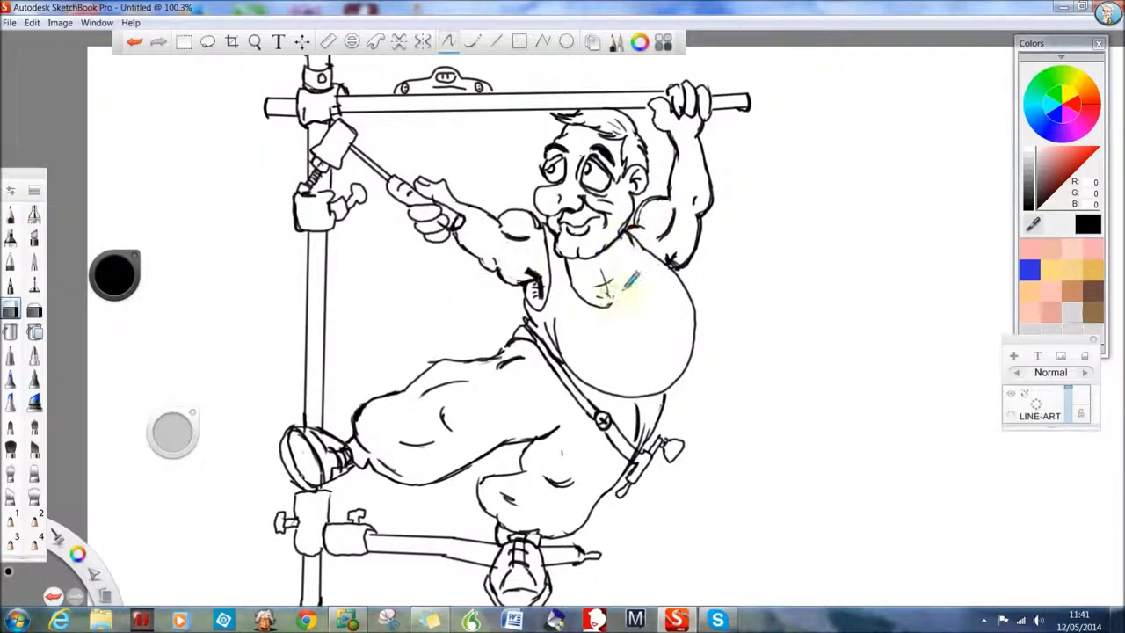
click(11, 214)
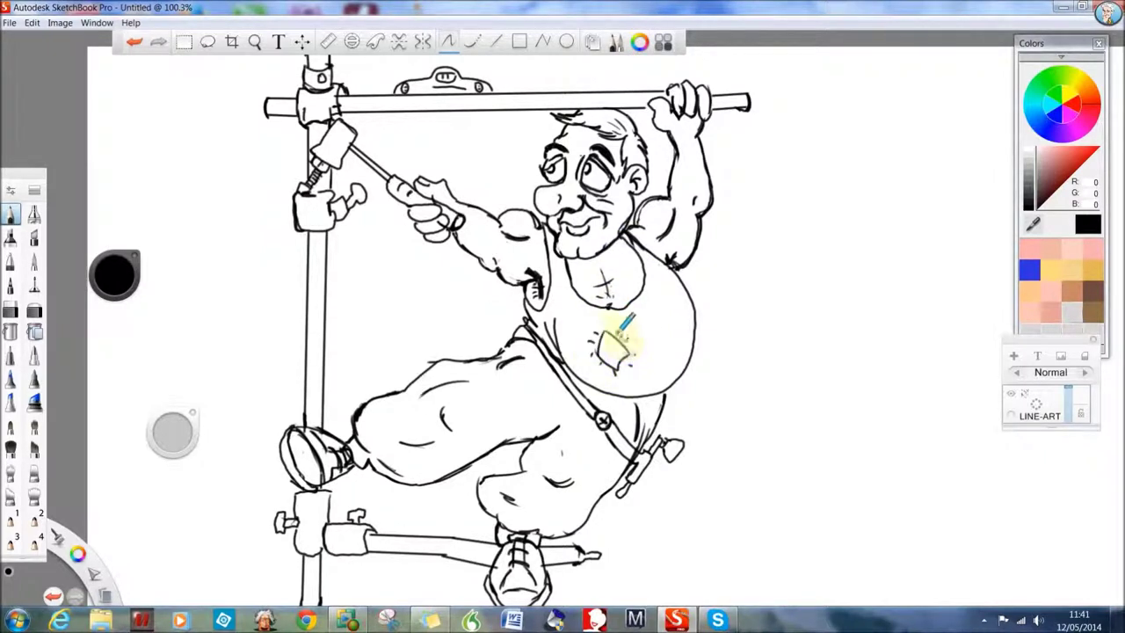
Step: Erase and redraw the neckline as a wider, lower curve, and replace the chest cross with one centred inside it
click(10, 309)
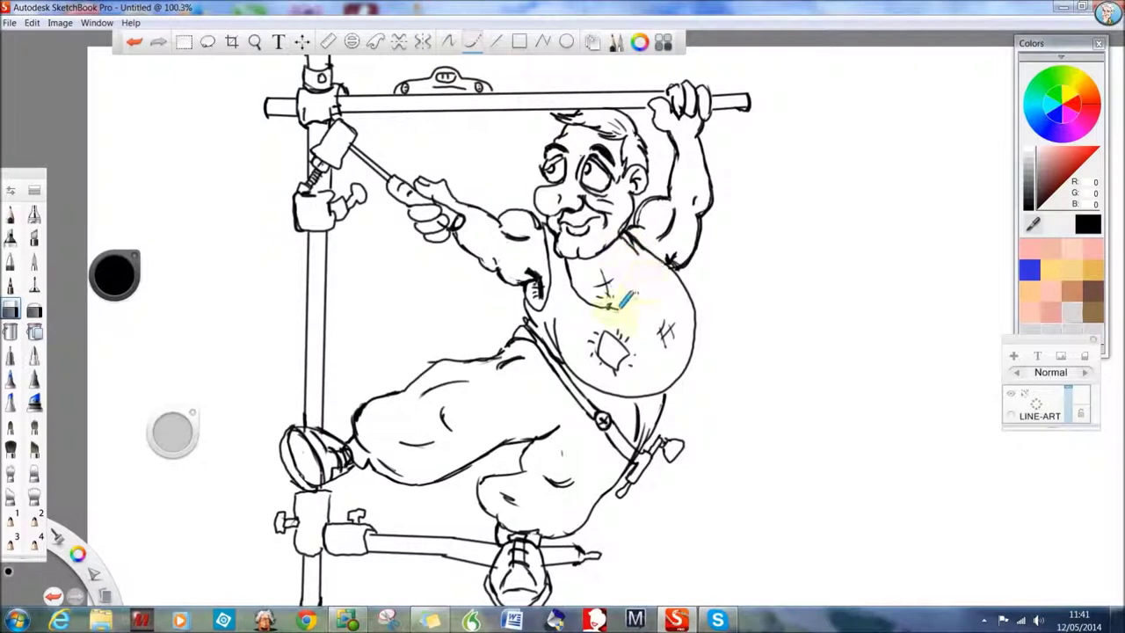
click(13, 213)
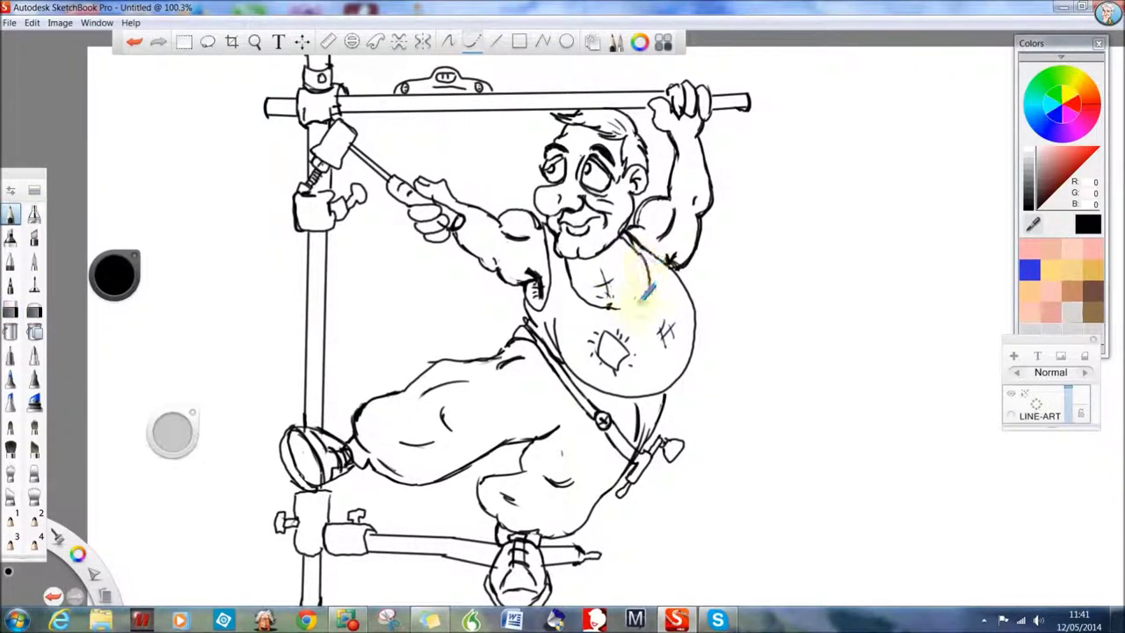
key(e)
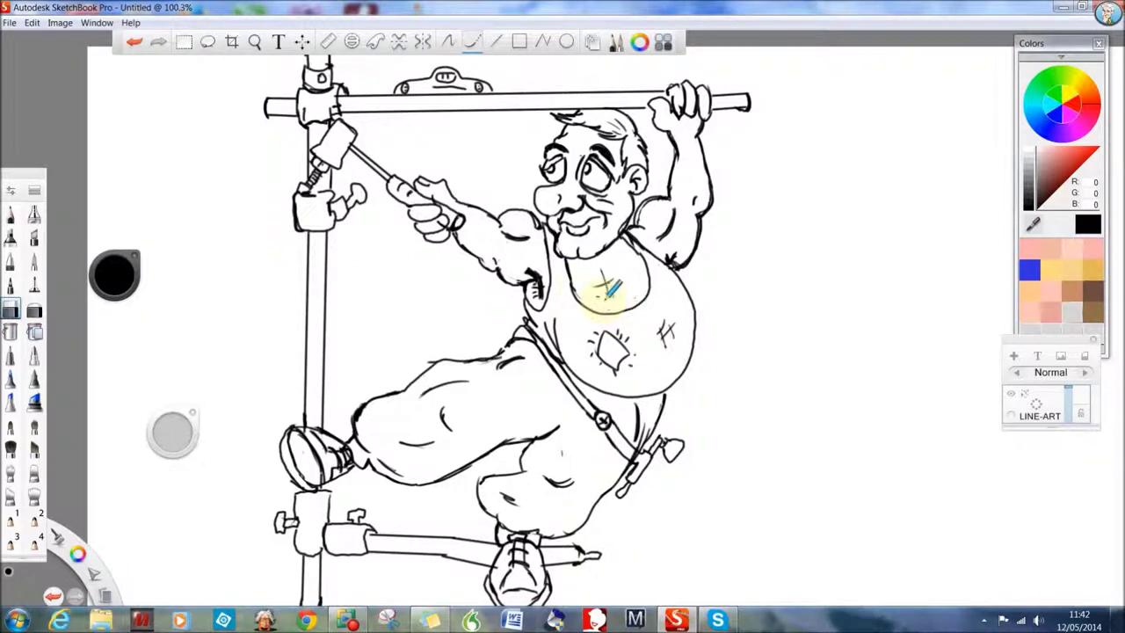
key(e)
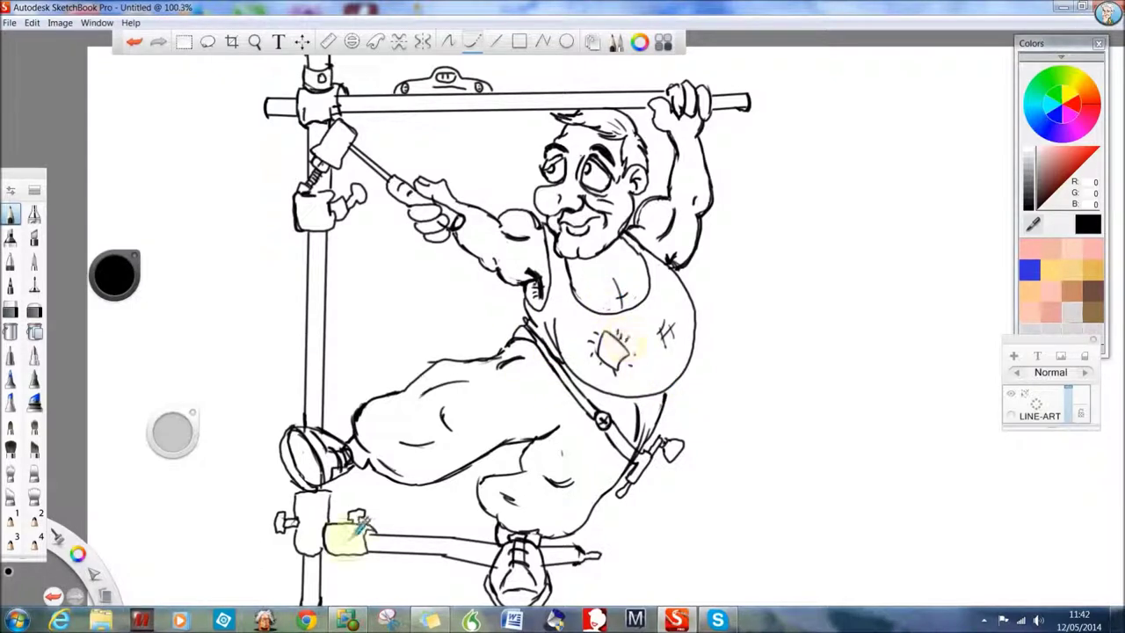
Step: Undo the last stroke on the lower horizontal clamp and re-ink the clamp's open end freehand
click(10, 213)
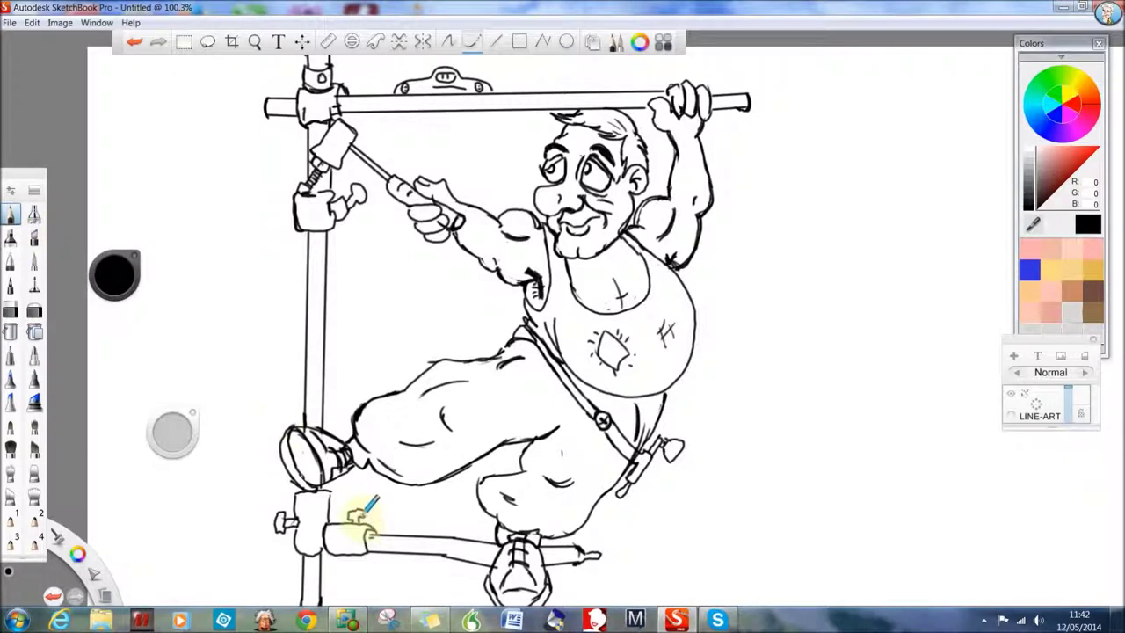
click(134, 42)
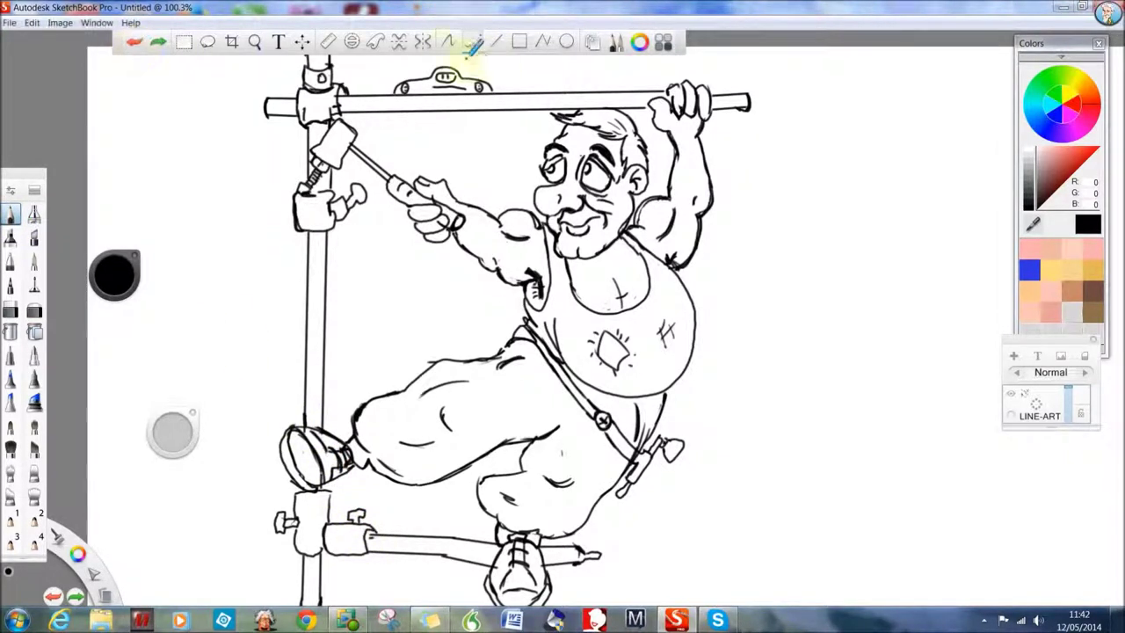
click(448, 42)
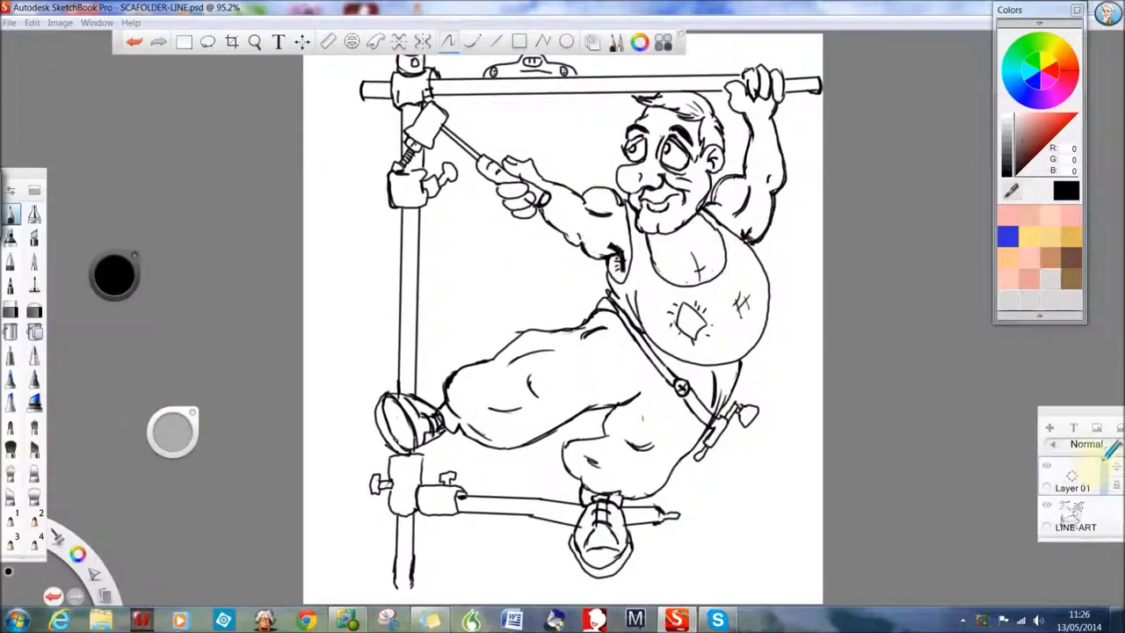
Step: Lower Layer 01's opacity to about 35%, switch the drawing colour to bright red, and undo the last stroke
drag(1105, 460, 1103, 480)
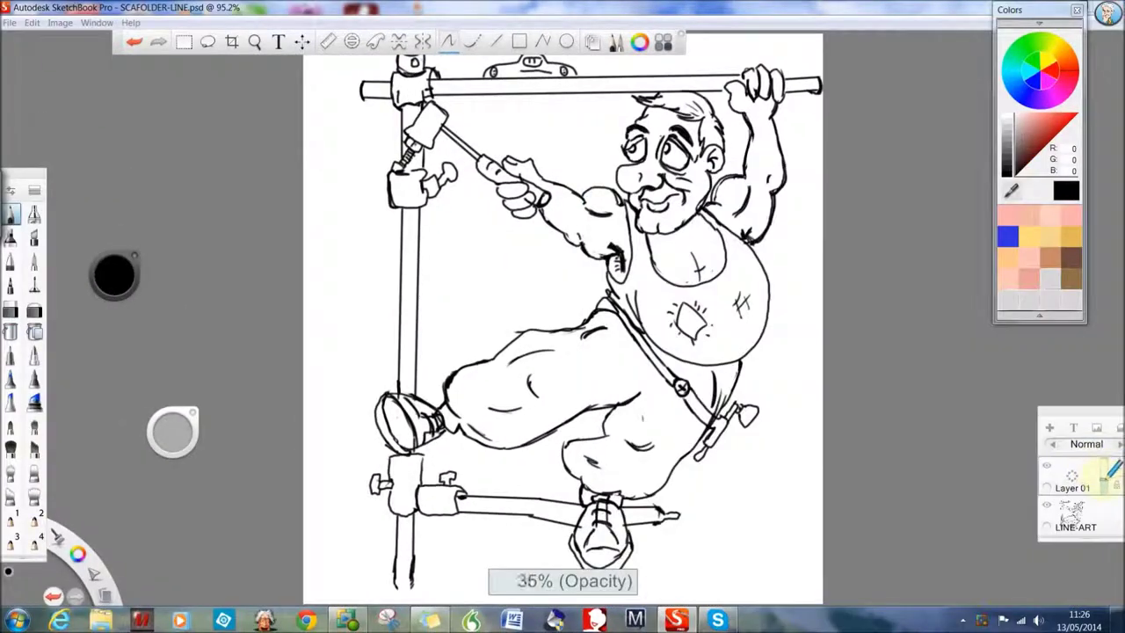
click(1072, 115)
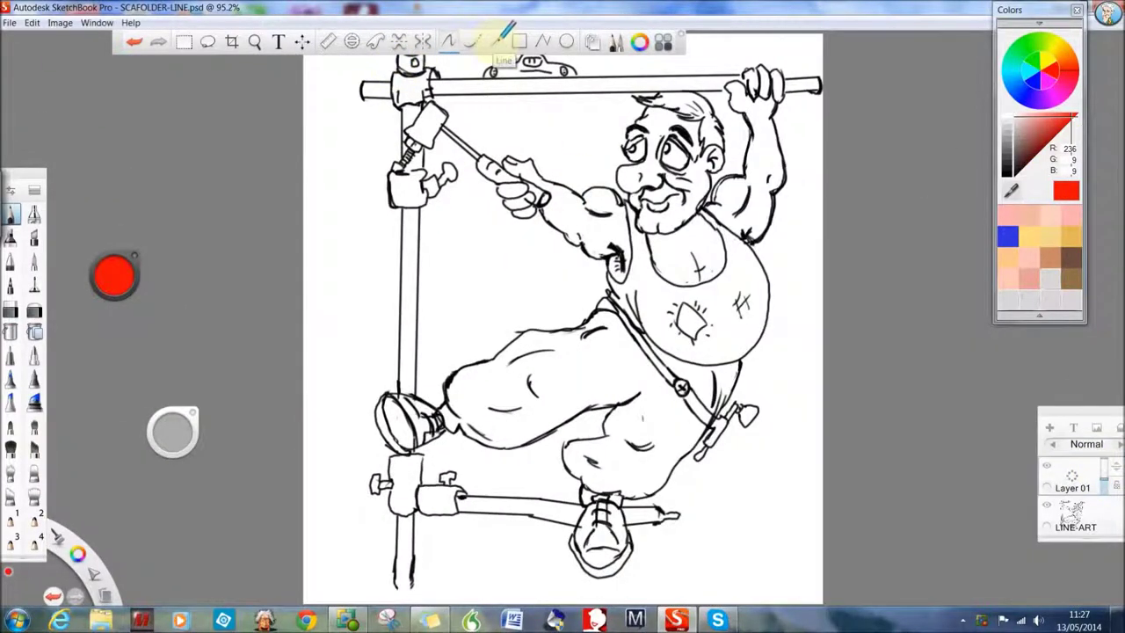
click(255, 42)
drag(263, 114, 238, 194)
click(61, 175)
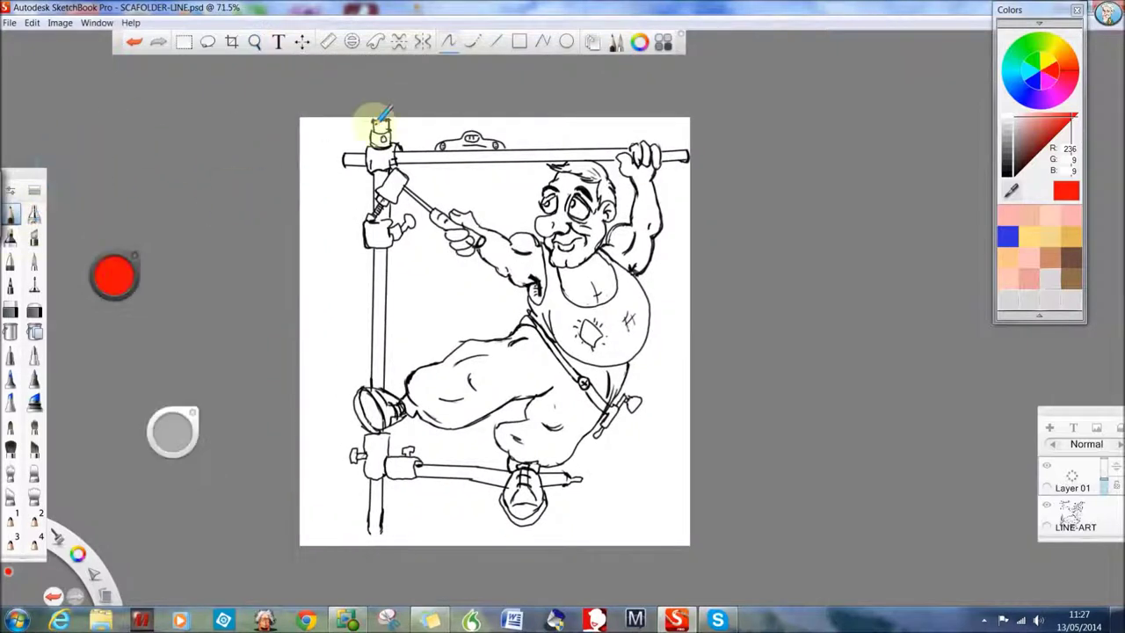
click(134, 41)
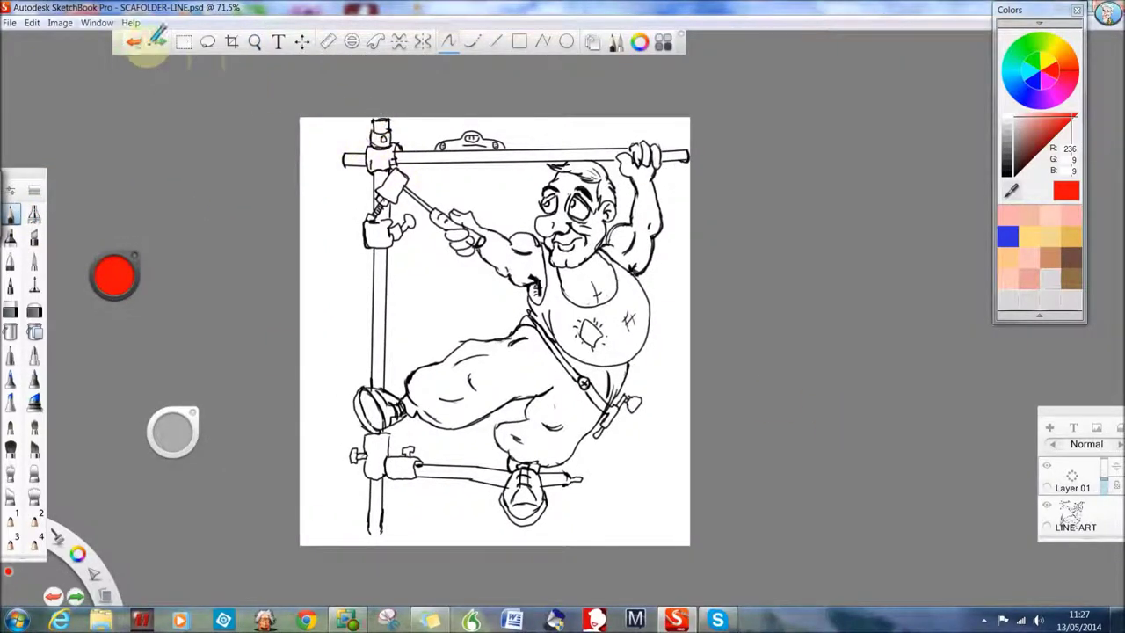
Step: Draw two parallel straight red guide lines for a diagonal brace, from beside the hammer-side clamp down past the front shoe to the canvas edge
click(496, 41)
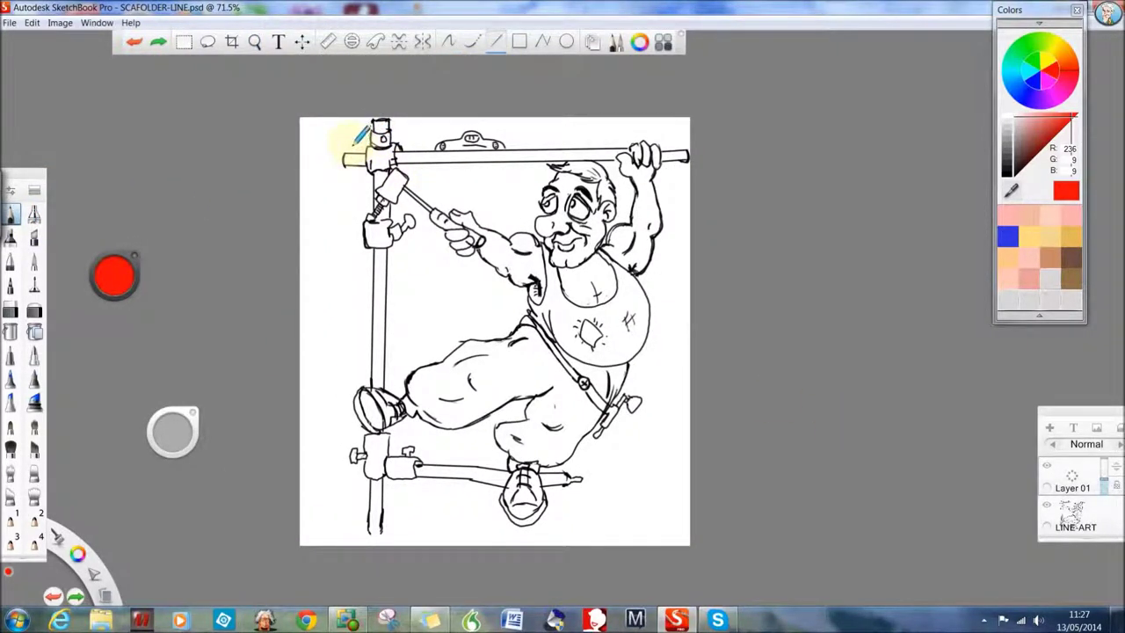
drag(356, 180, 587, 541)
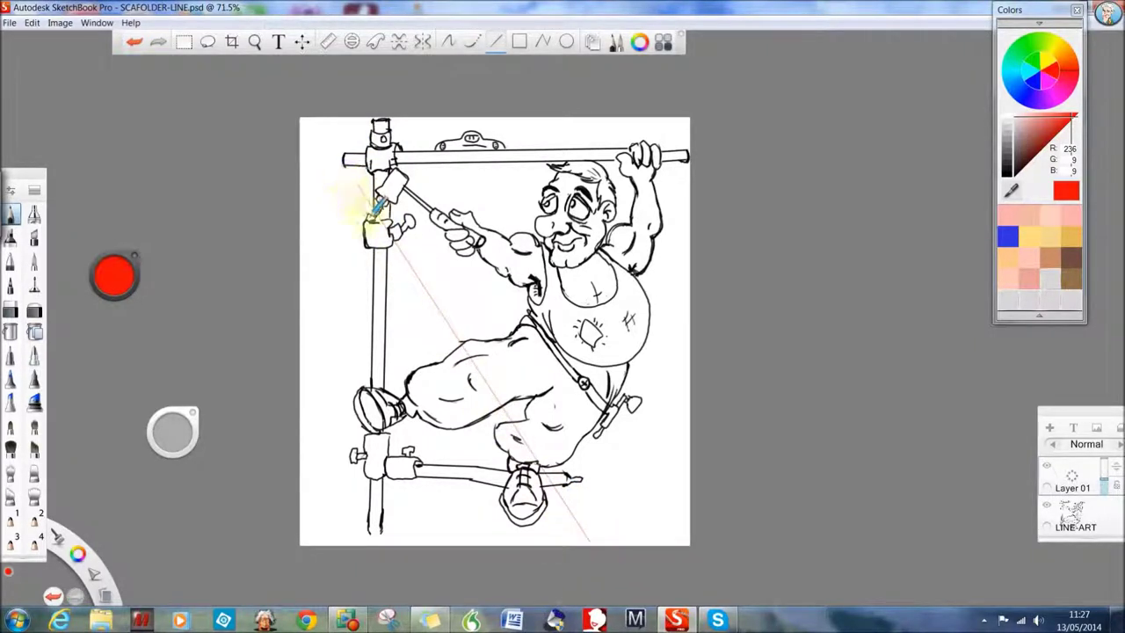
drag(430, 292, 587, 539)
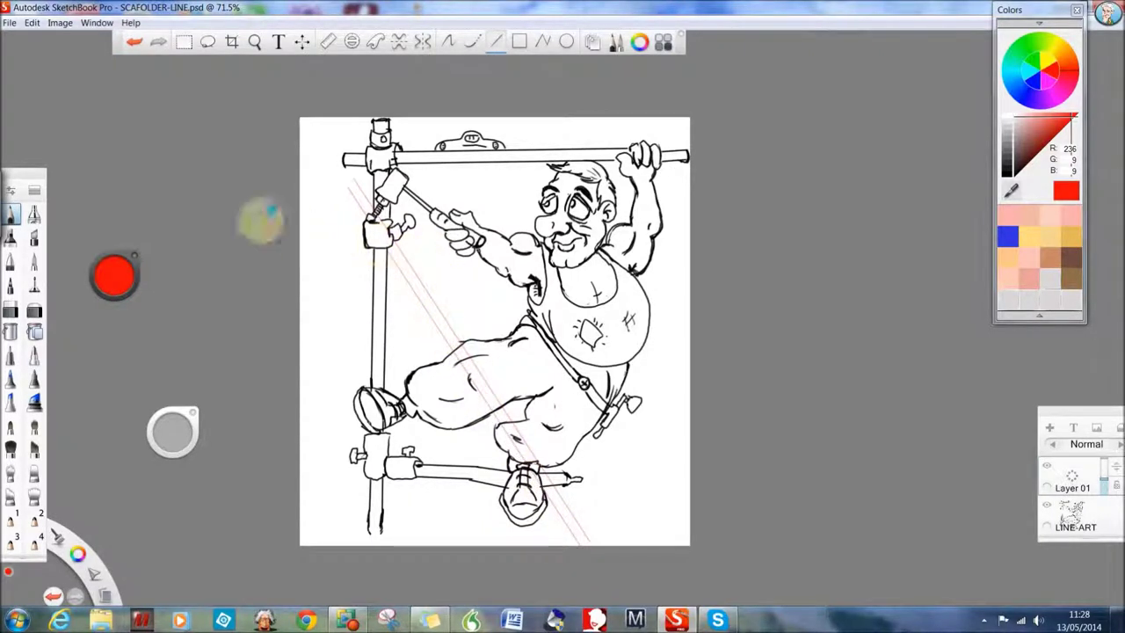
click(448, 41)
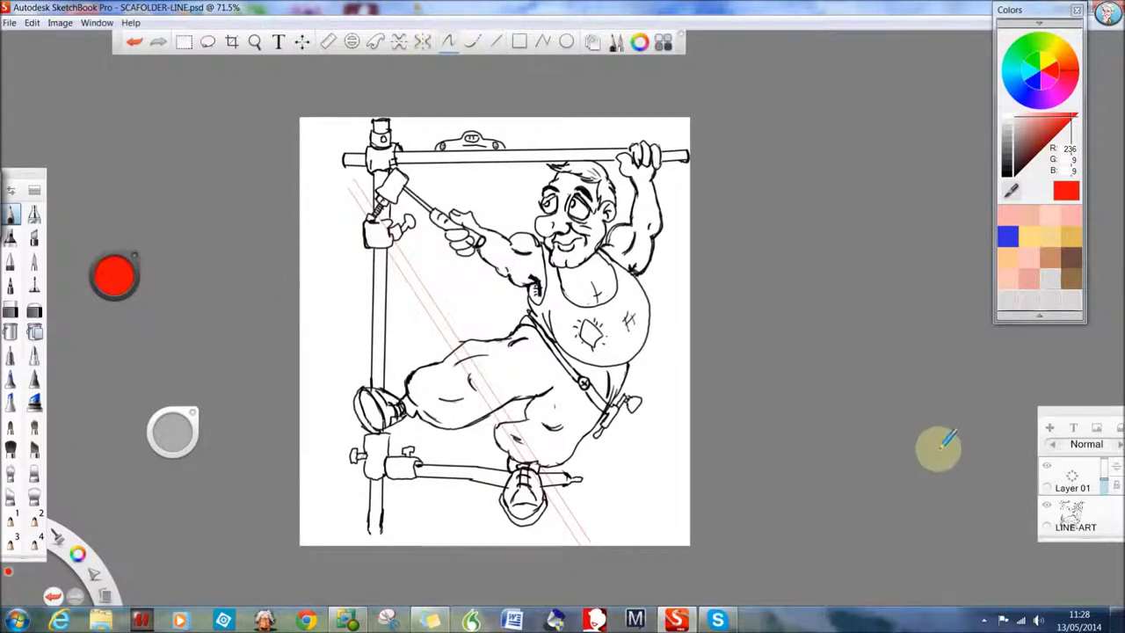
Step: On the LINE-ART layer, ink the visible edges of the diagonal brace with straight black lines along the red guides, undoing the misplaced segment
click(1072, 514)
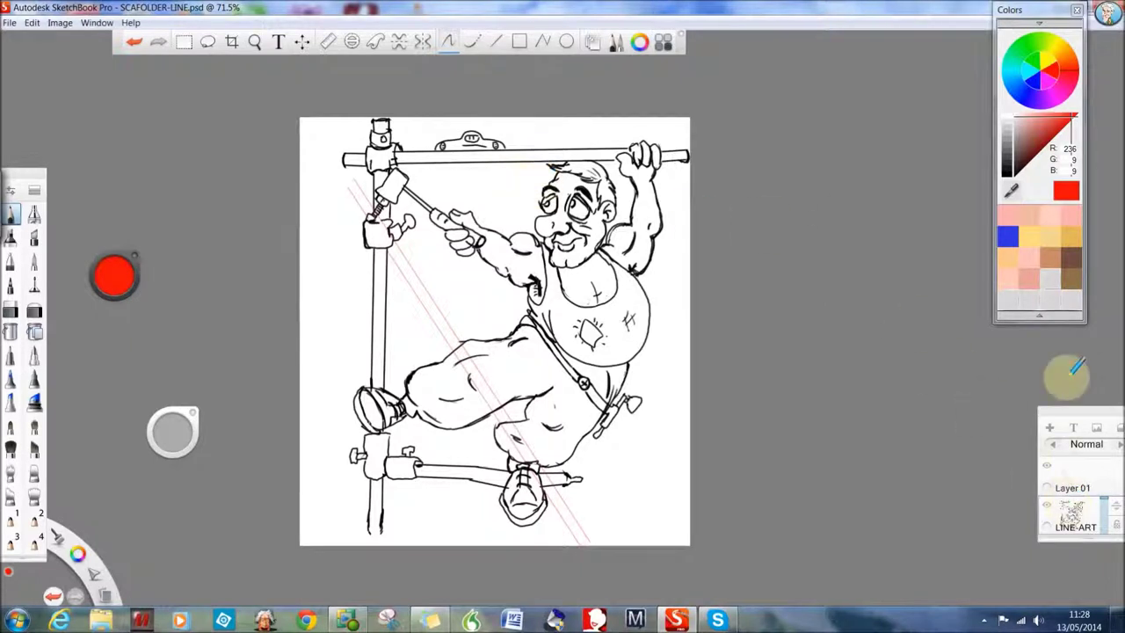
click(1007, 171)
key(l)
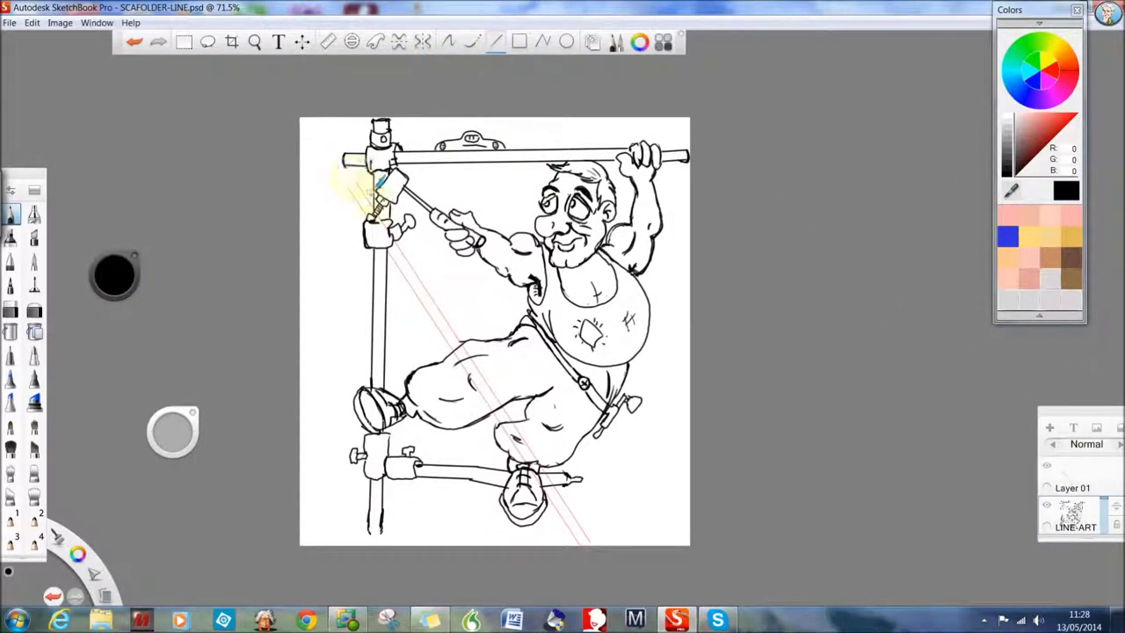
drag(368, 217, 410, 269)
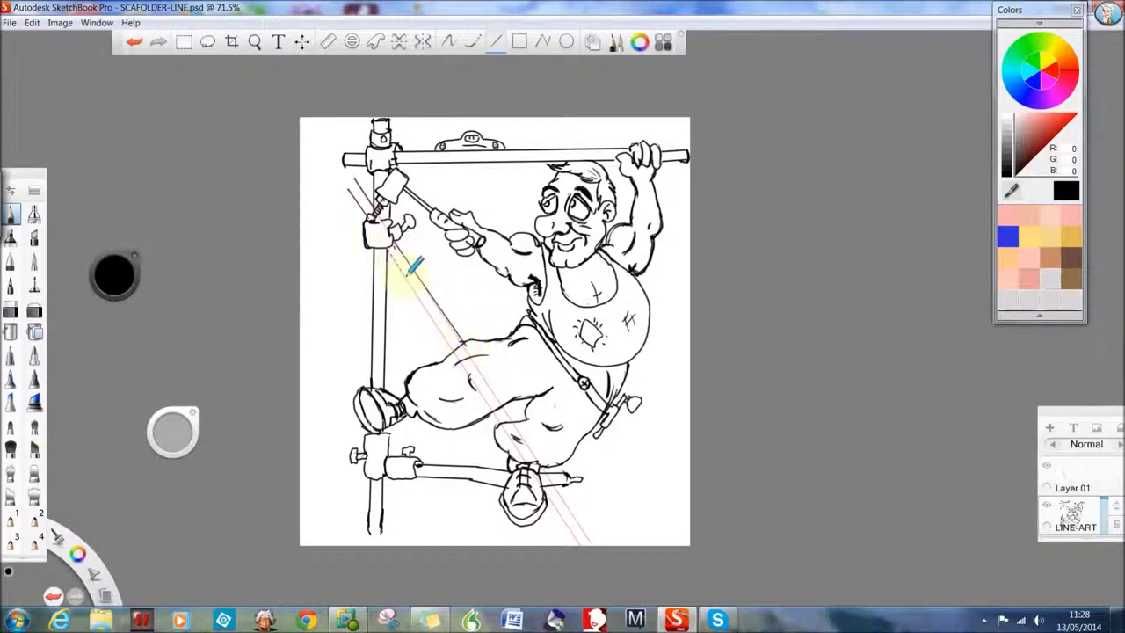
drag(463, 339, 510, 387)
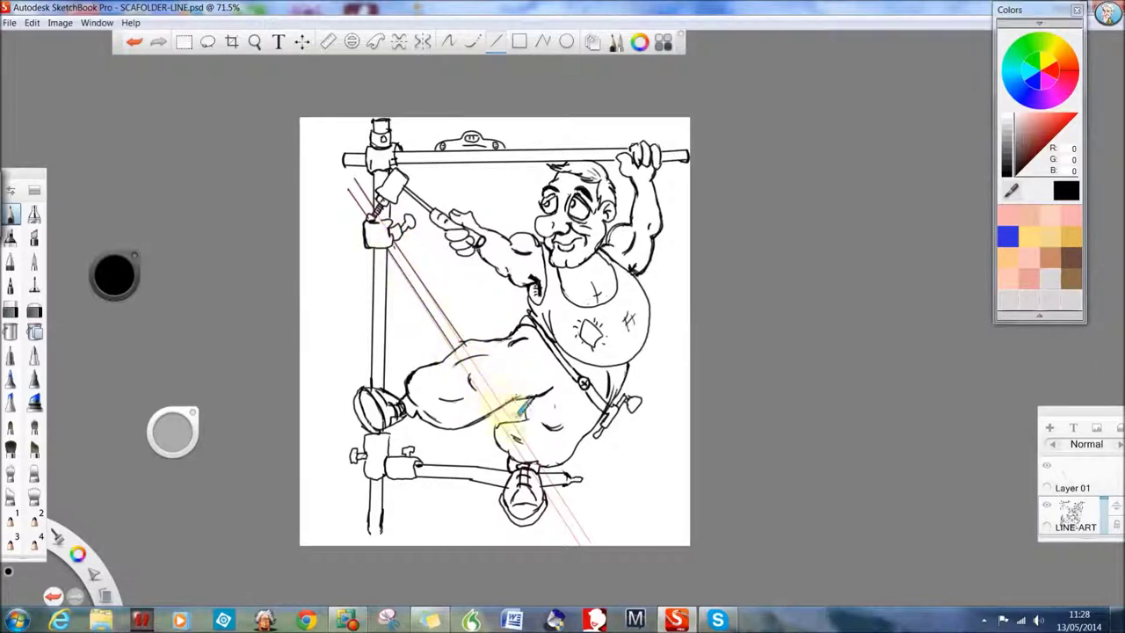
click(134, 42)
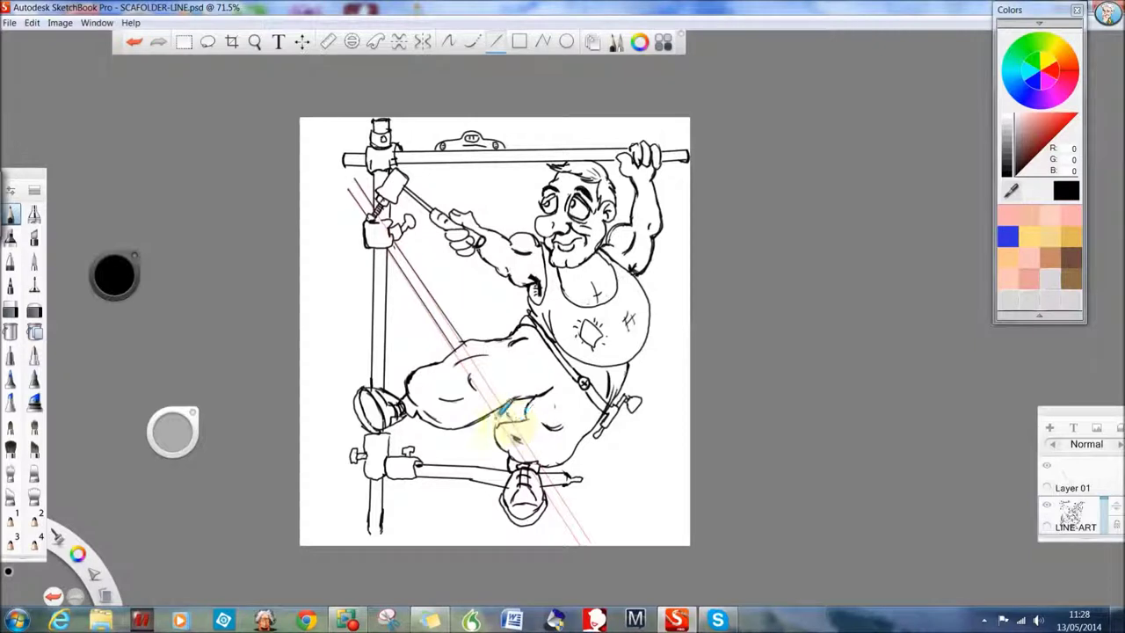
mouse_move(508, 411)
mouse_down()
mouse_move(519, 451)
mouse_move(588, 535)
mouse_move(554, 479)
mouse_move(593, 542)
mouse_move(580, 546)
mouse_up()
Step: Erase the brace's upper edge just above the thigh and re-ink that stretch as a straight black line
click(10, 309)
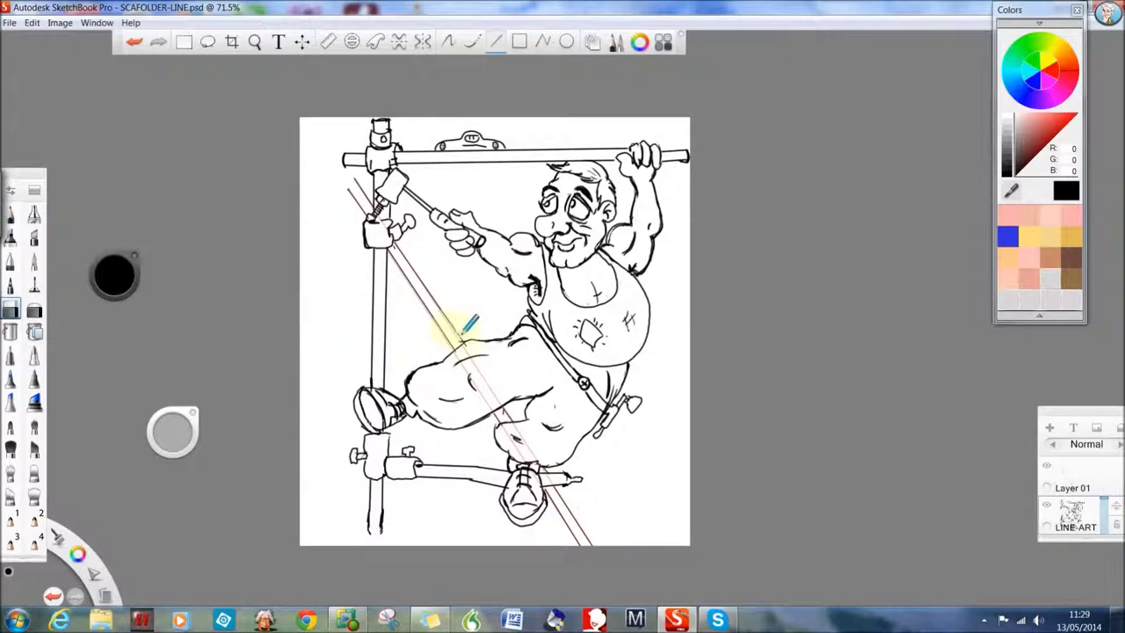
drag(463, 330, 464, 338)
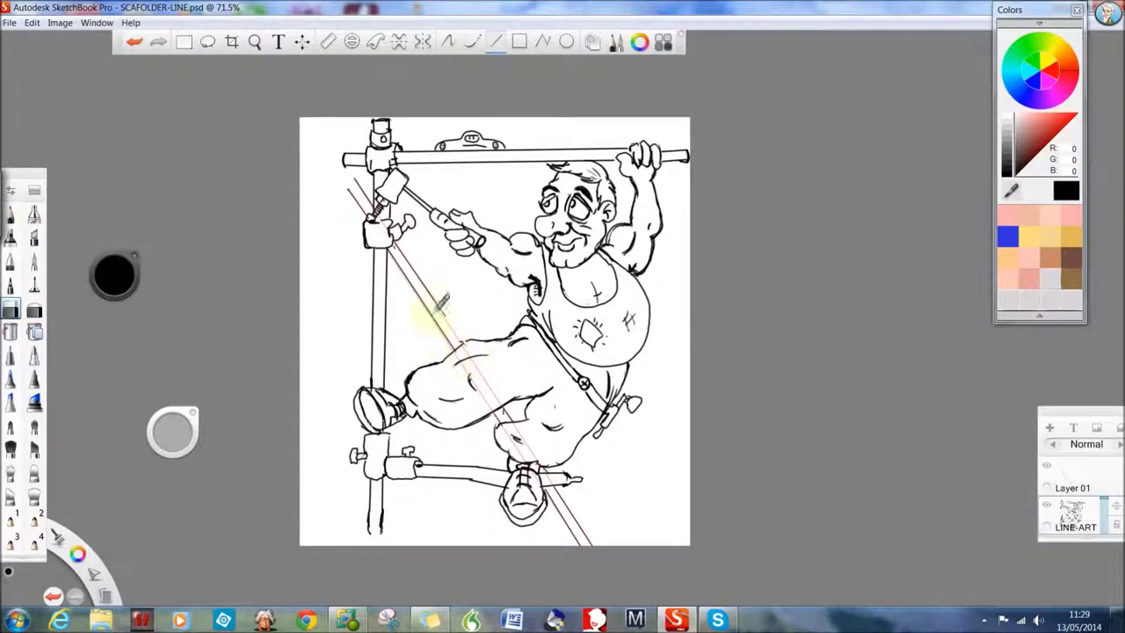
click(13, 214)
click(775, 168)
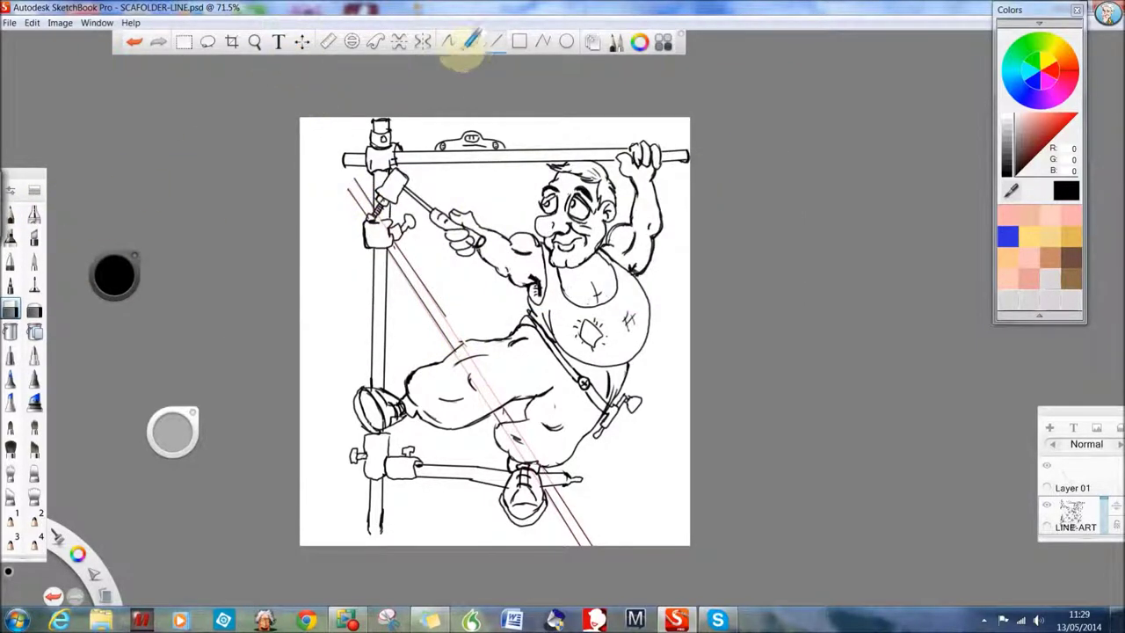
click(16, 224)
click(777, 165)
click(11, 216)
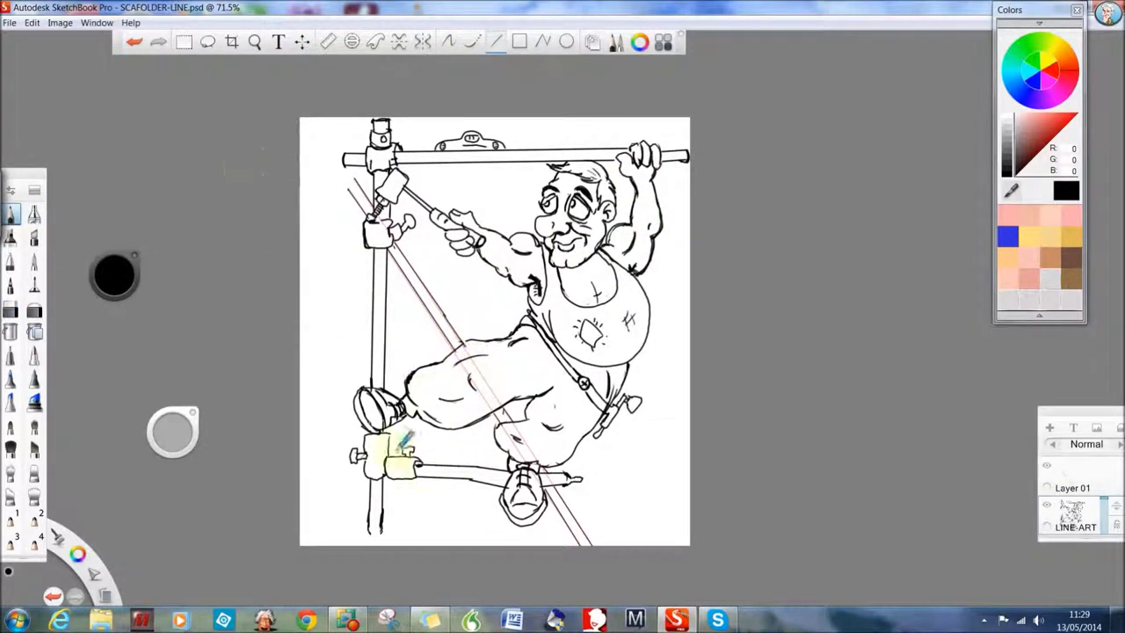
Step: Erase the rough line work at the thumb of the hand gripping the top bar and re-ink it freehand
click(10, 310)
click(449, 41)
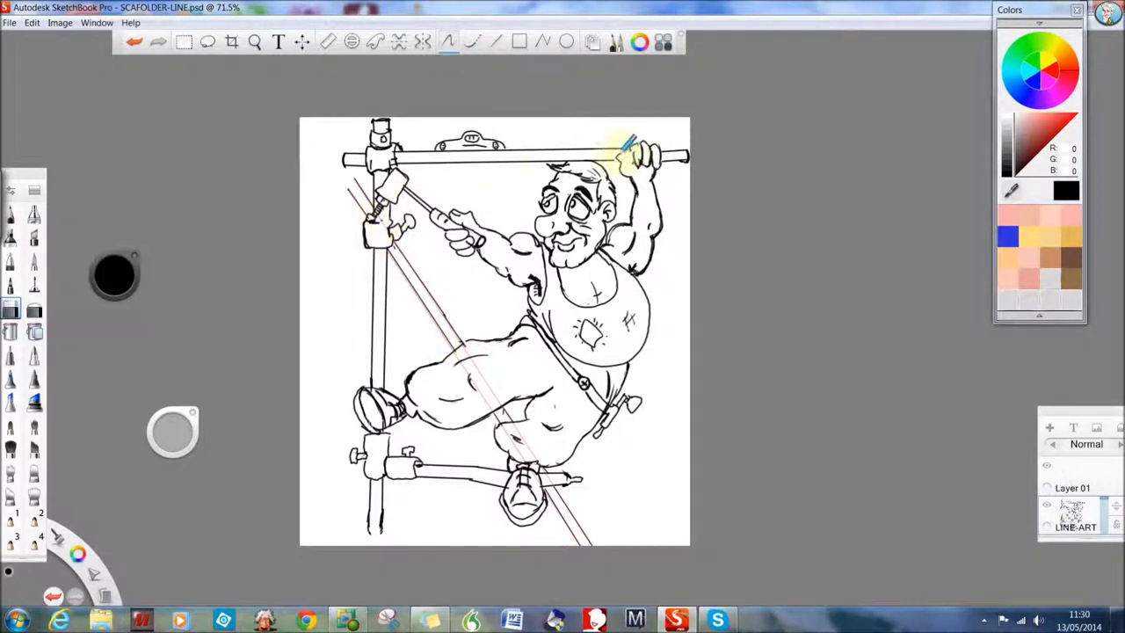
click(11, 215)
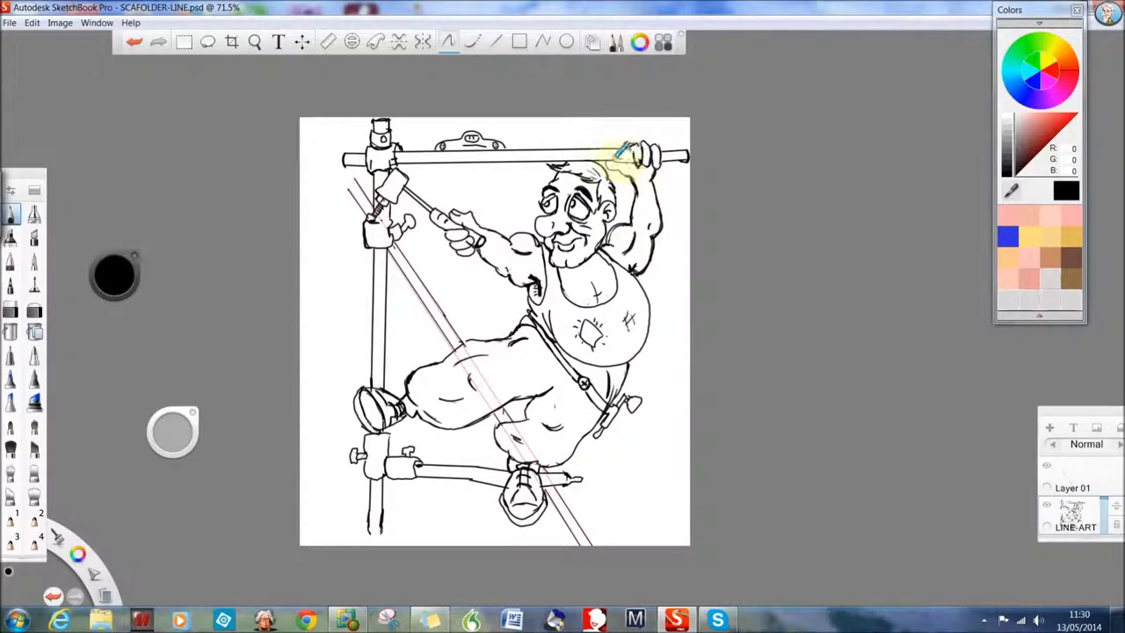